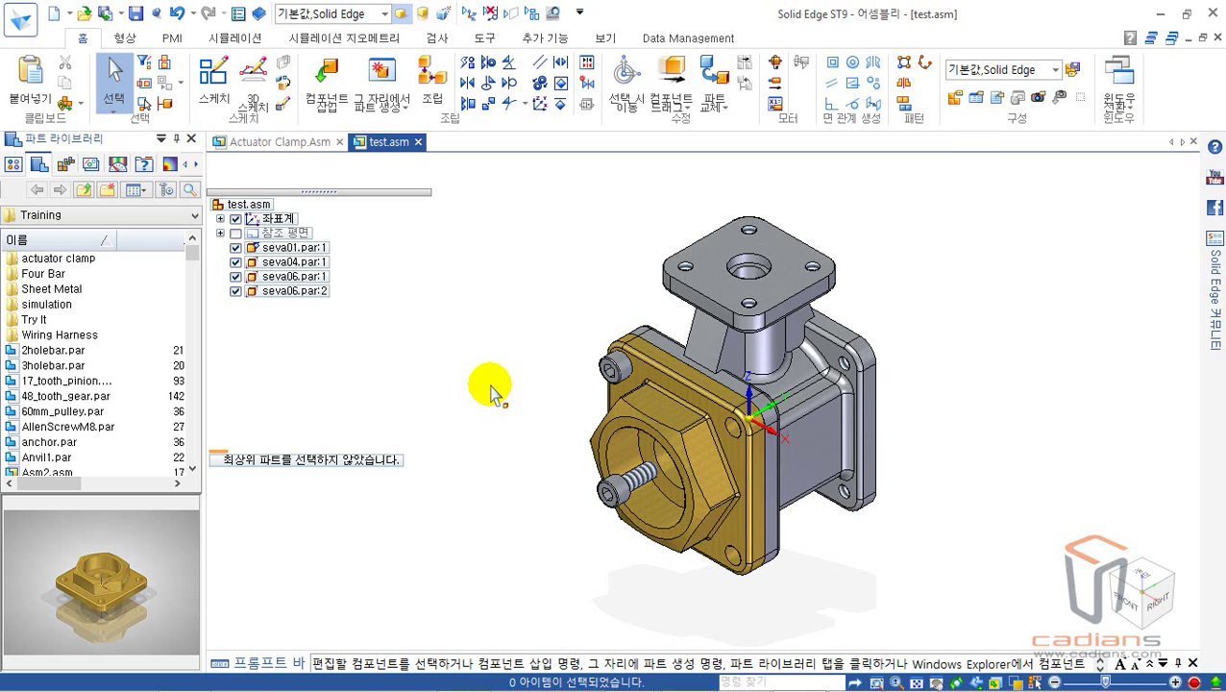
# Review the assembly relationships of the seva04.par flange.
pyautogui.click(291, 261)
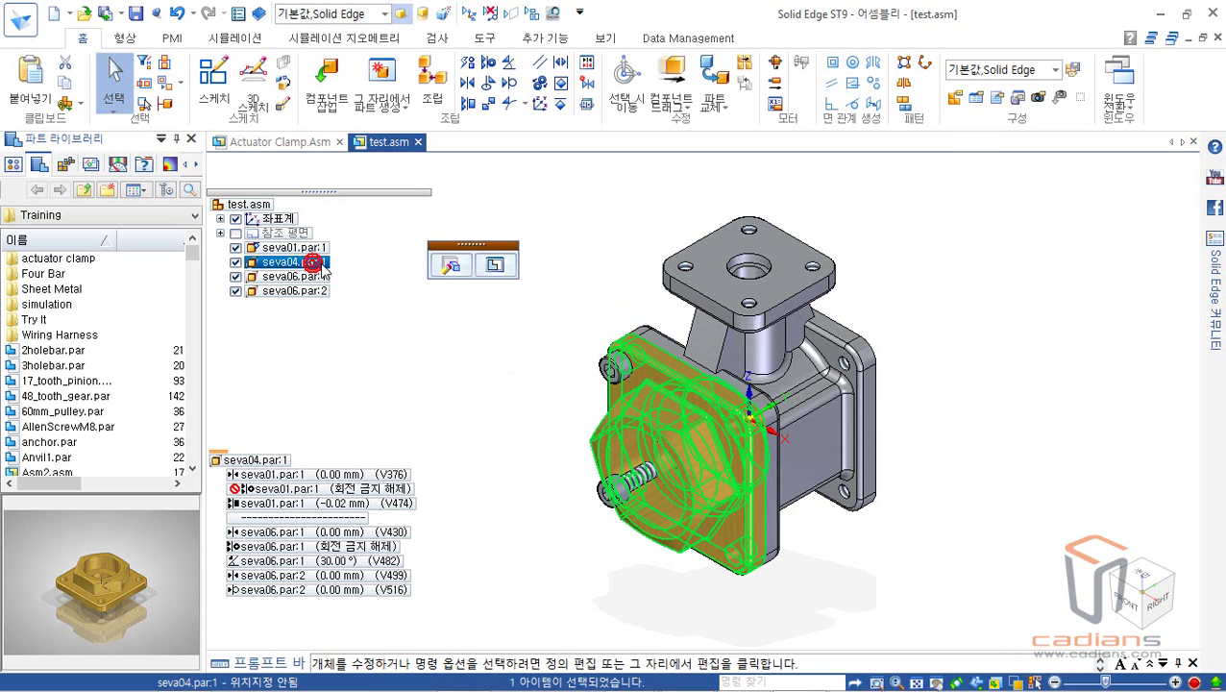
pyautogui.moveTo(377, 256)
pyautogui.mouseDown()
pyautogui.moveTo(338, 257)
pyautogui.moveTo(352, 240)
pyautogui.moveTo(355, 275)
pyautogui.mouseUp()
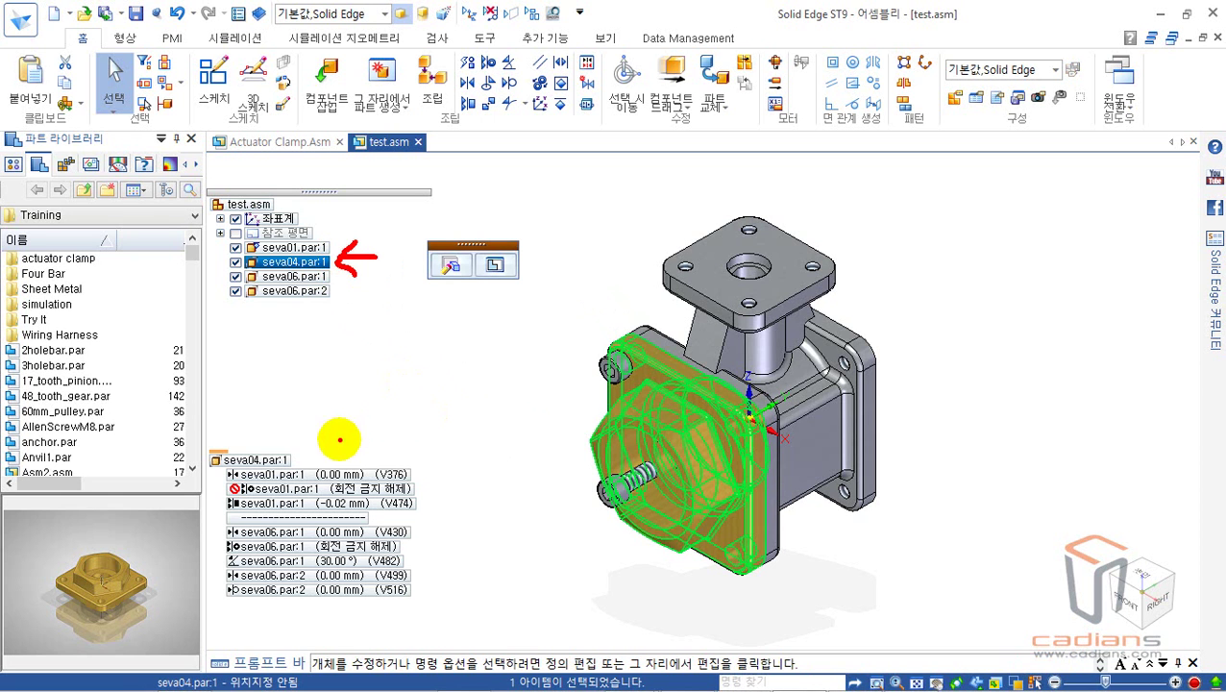
pyautogui.moveTo(221, 458)
pyautogui.mouseDown()
pyautogui.moveTo(231, 490)
pyautogui.moveTo(389, 609)
pyautogui.moveTo(427, 604)
pyautogui.mouseUp()
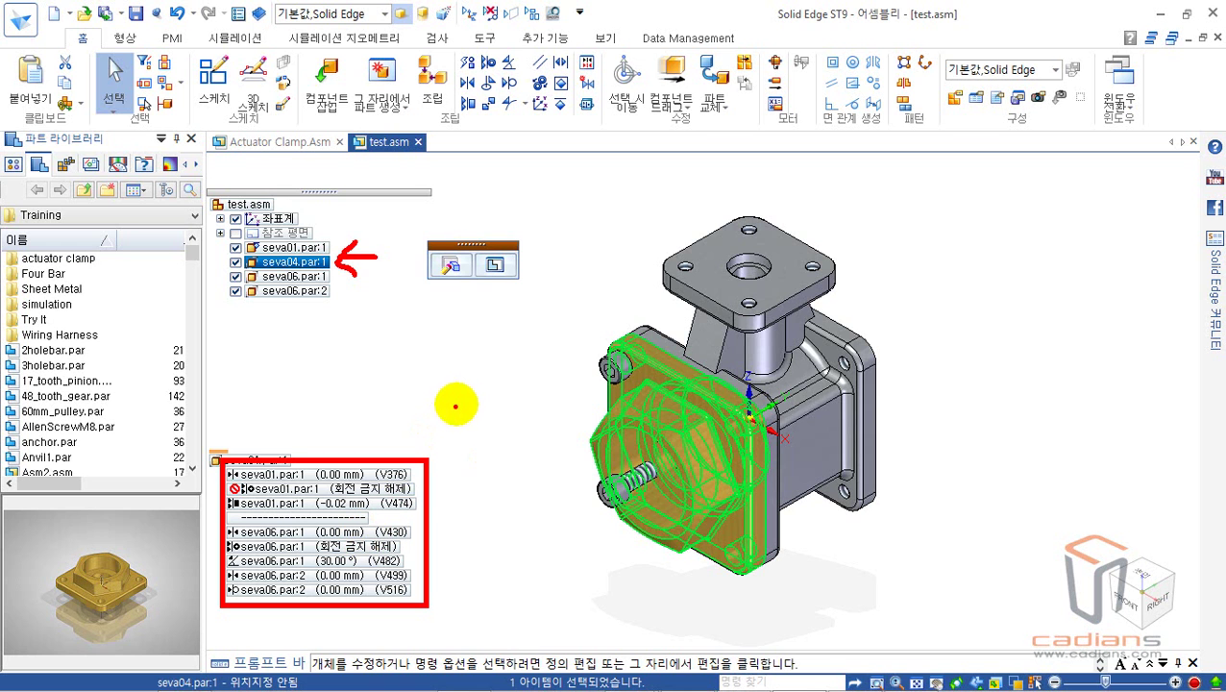
pyautogui.click(461, 403)
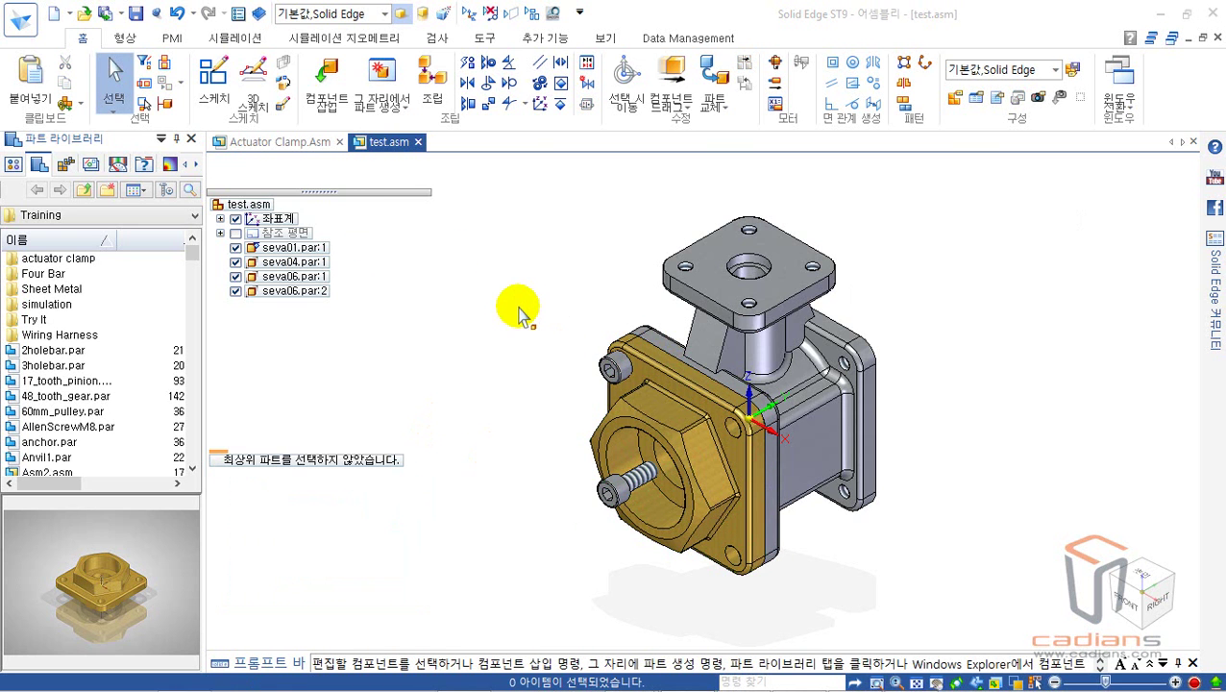
# Replace the seva04.par flange with SideFlange.par from the Training folder using Replace Part.
pyautogui.click(716, 71)
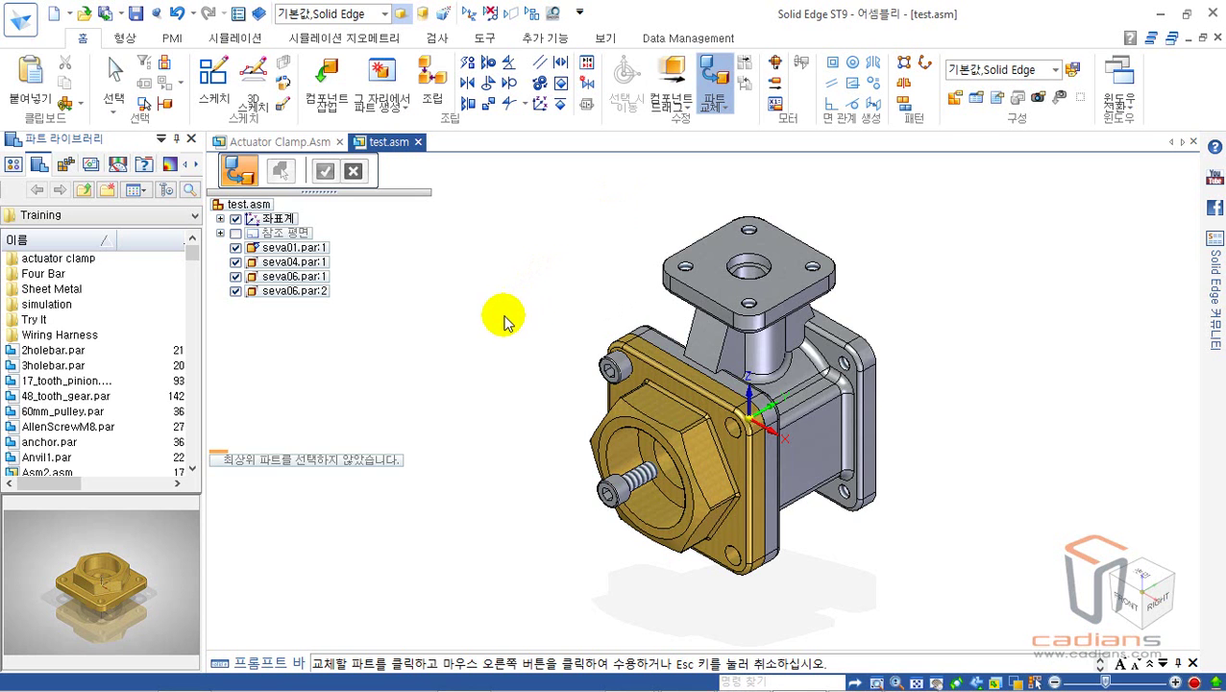
pyautogui.click(619, 408)
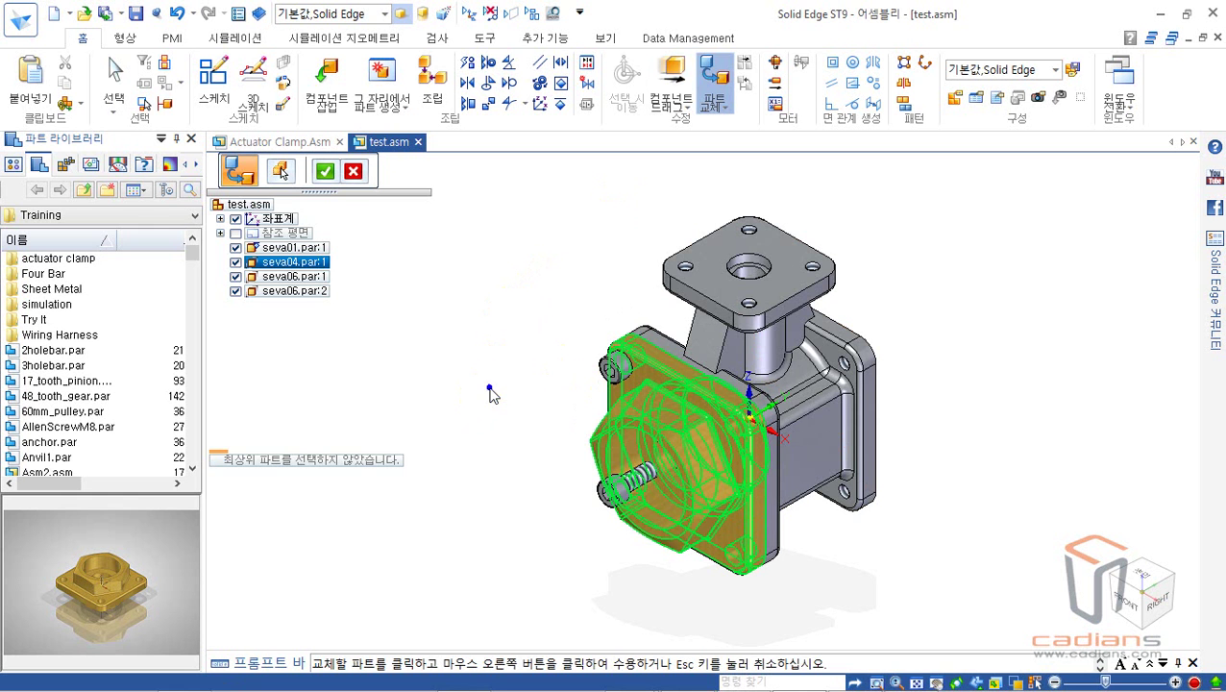
pyautogui.rightClick(492, 392)
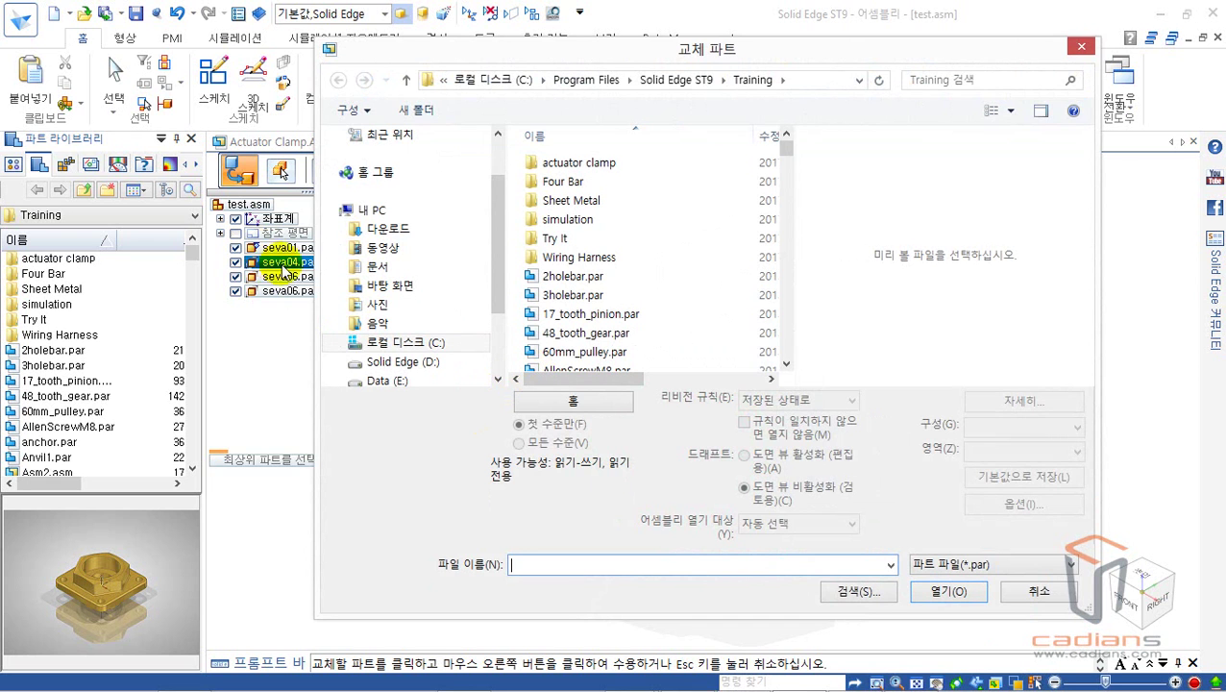
pyautogui.click(564, 565)
pyautogui.write('side')
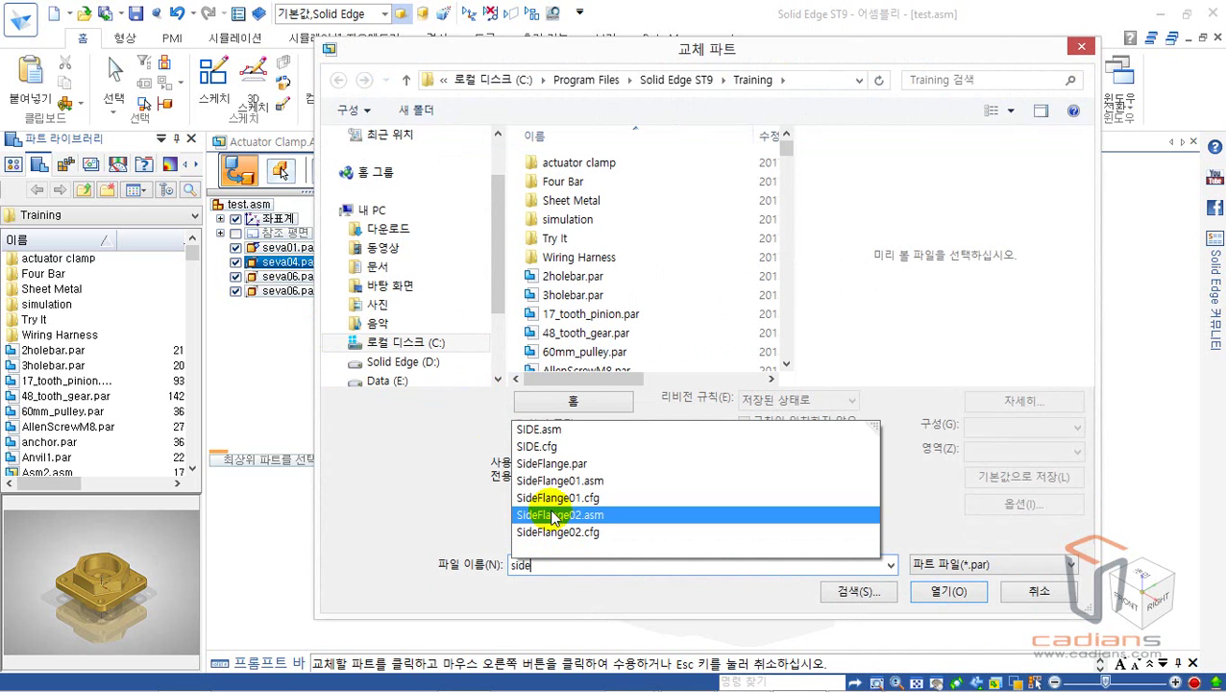
pyautogui.click(593, 464)
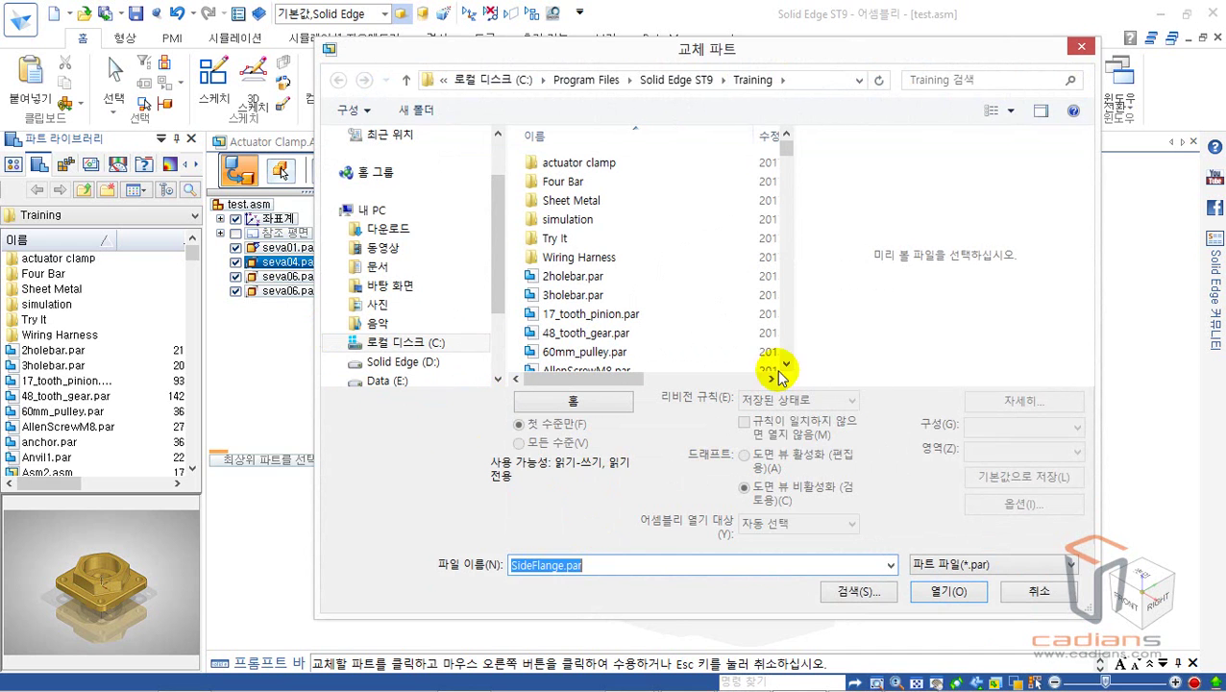
pyautogui.click(676, 298)
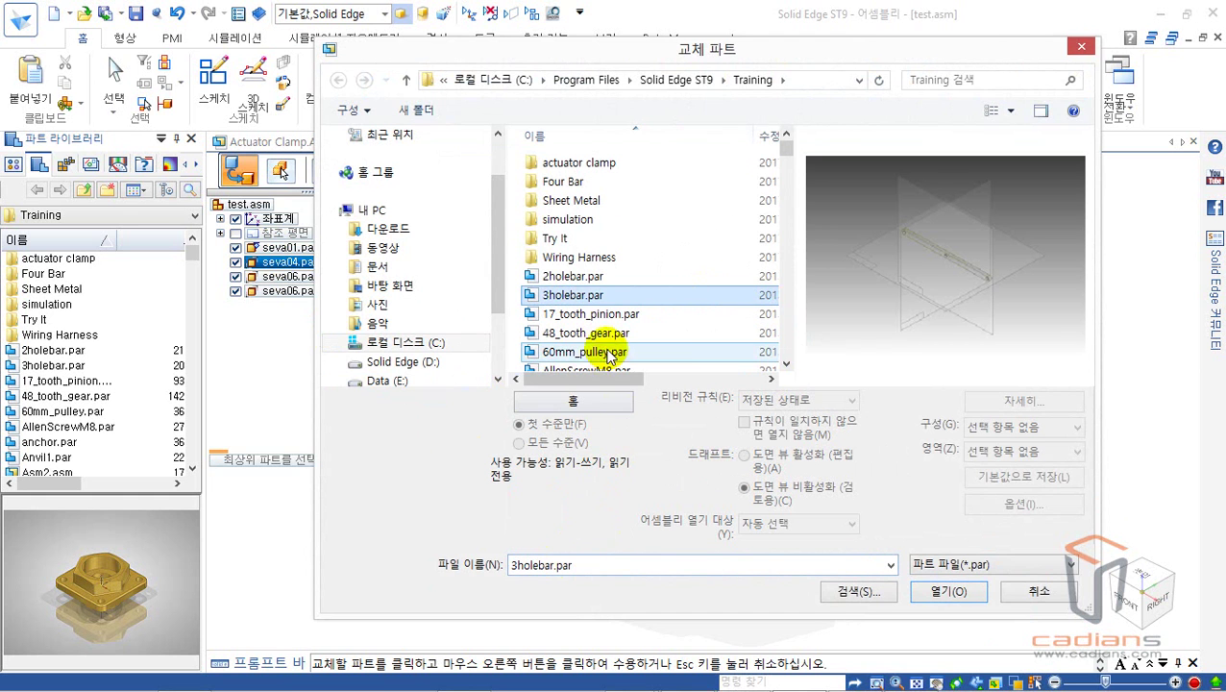
pyautogui.scroll(-20, 619, 331)
pyautogui.scroll(-12, 630, 331)
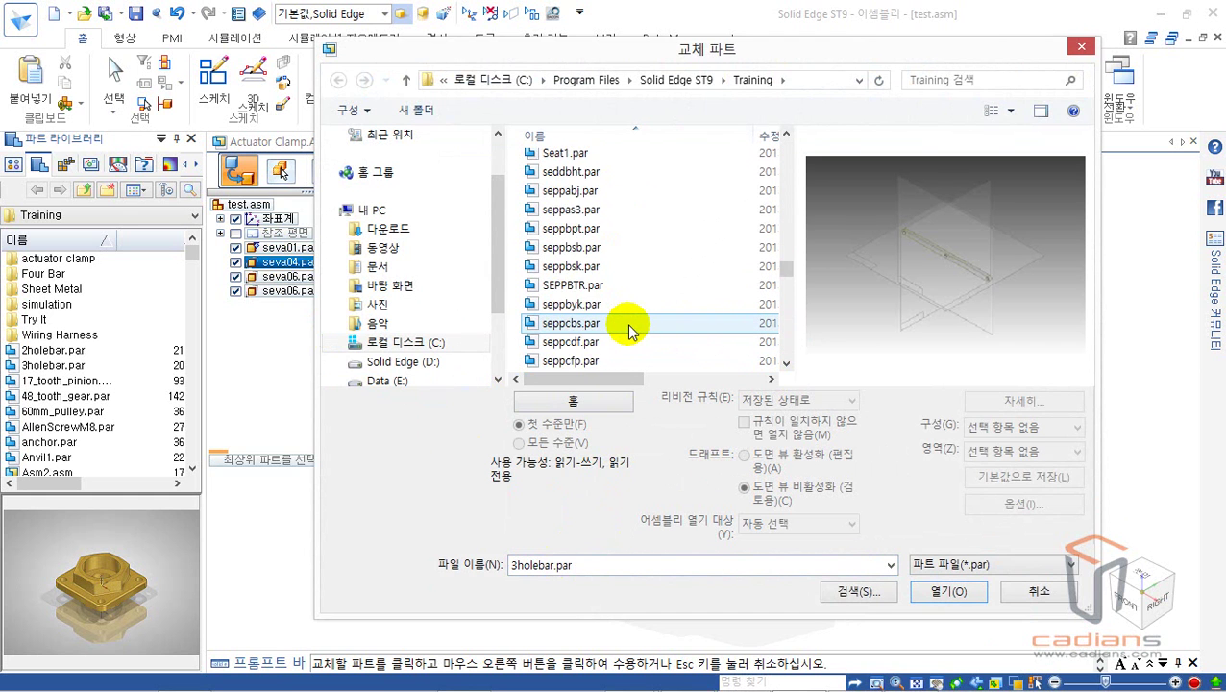
pyautogui.scroll(-4, 629, 331)
pyautogui.scroll(3, 629, 334)
pyautogui.scroll(3, 629, 336)
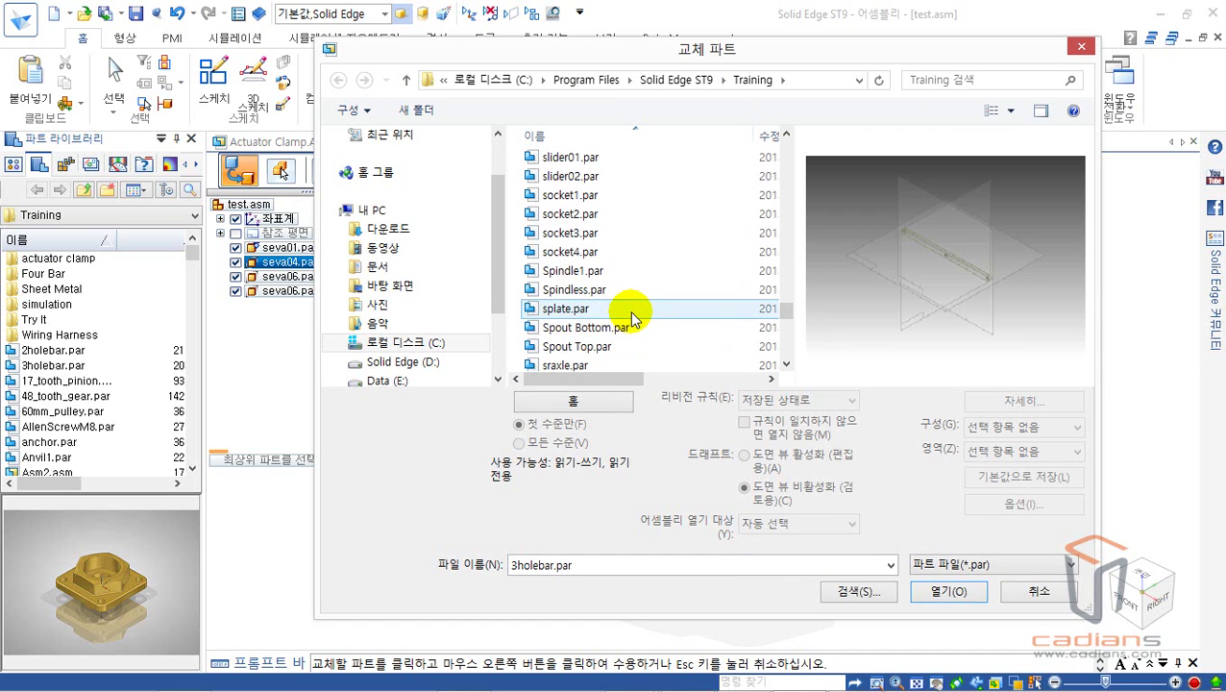
pyautogui.scroll(2, 632, 319)
pyautogui.click(629, 253)
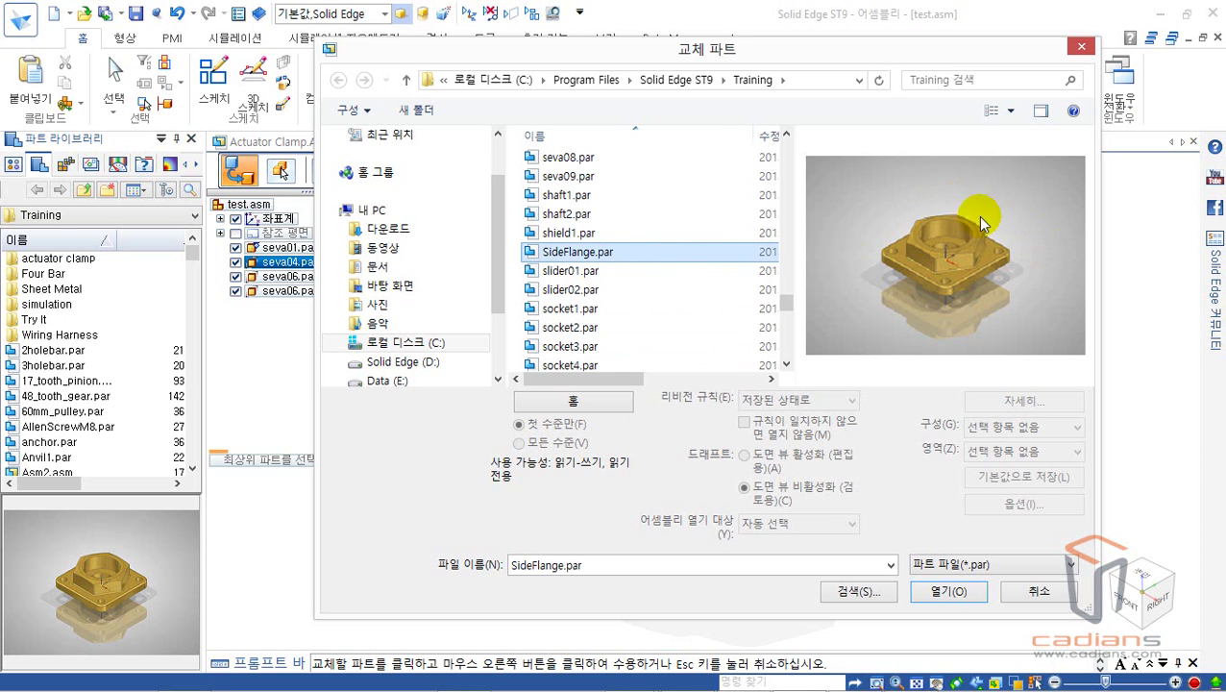
pyautogui.click(967, 593)
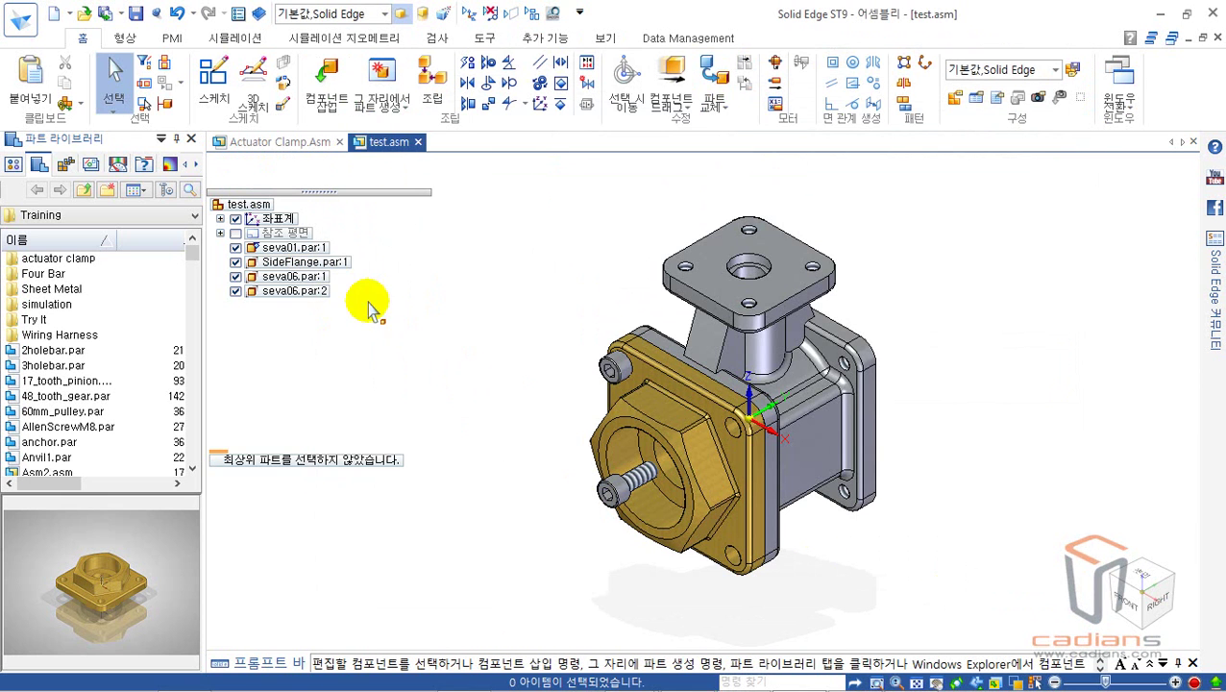
# Check the assembly relationships of the SideFlange.par replacement.
pyautogui.moveTo(209, 254)
pyautogui.mouseDown()
pyautogui.moveTo(262, 272)
pyautogui.moveTo(371, 274)
pyautogui.mouseUp()
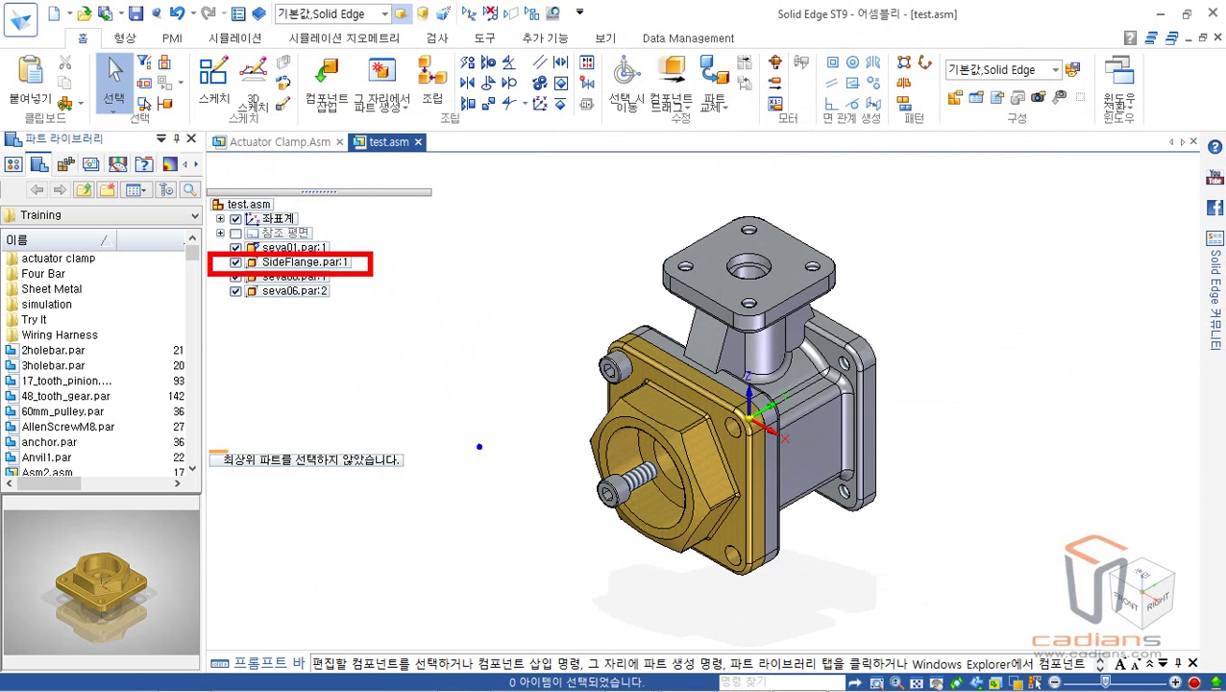
pyautogui.click(647, 444)
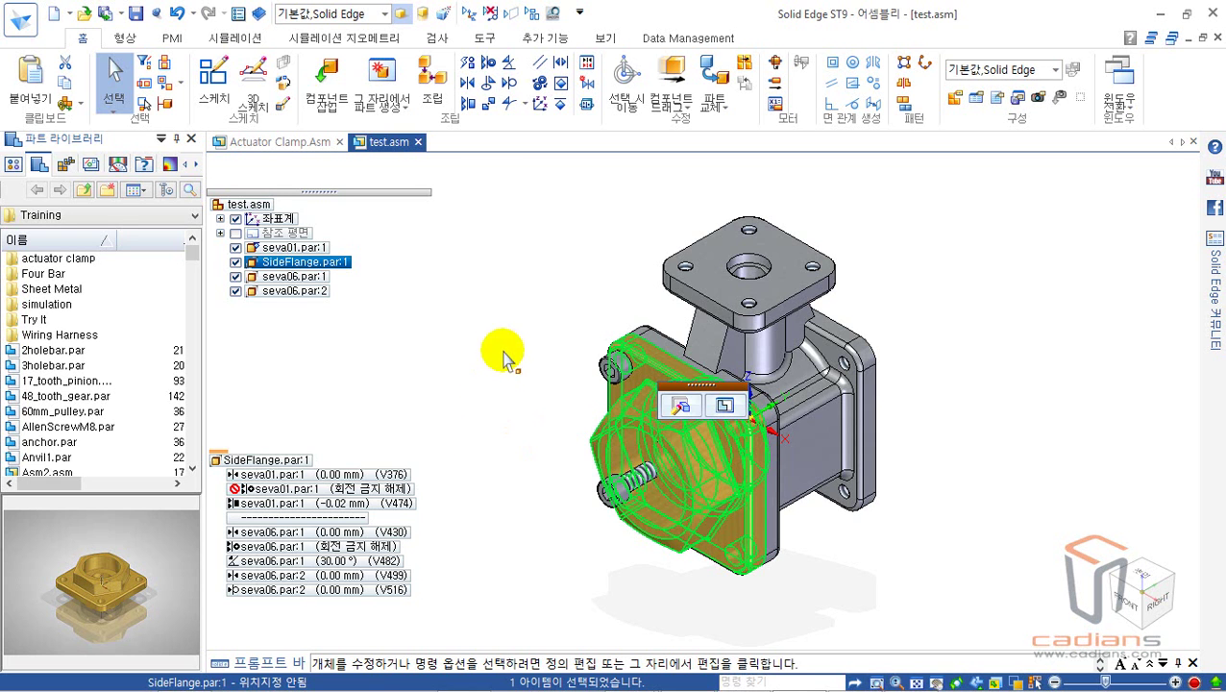
pyautogui.click(600, 230)
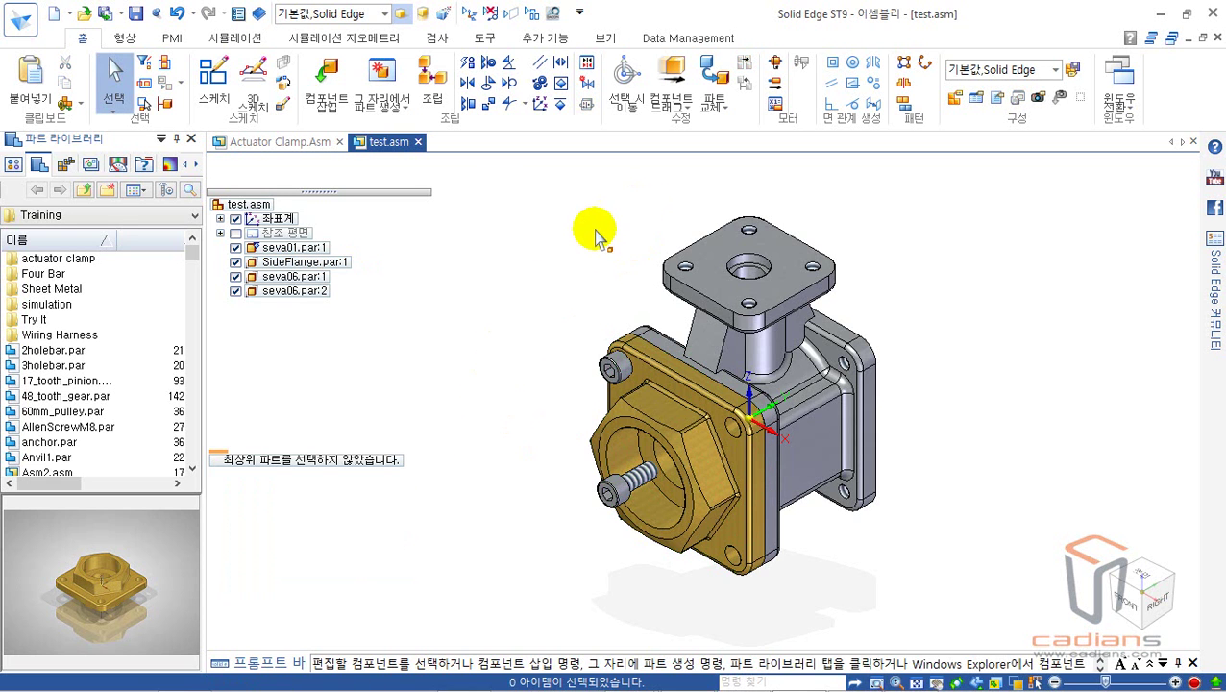
# Replace the SideFlange.par flange with seva04_2.par from the Training folder using Replace Part.
pyautogui.click(716, 77)
pyautogui.click(657, 398)
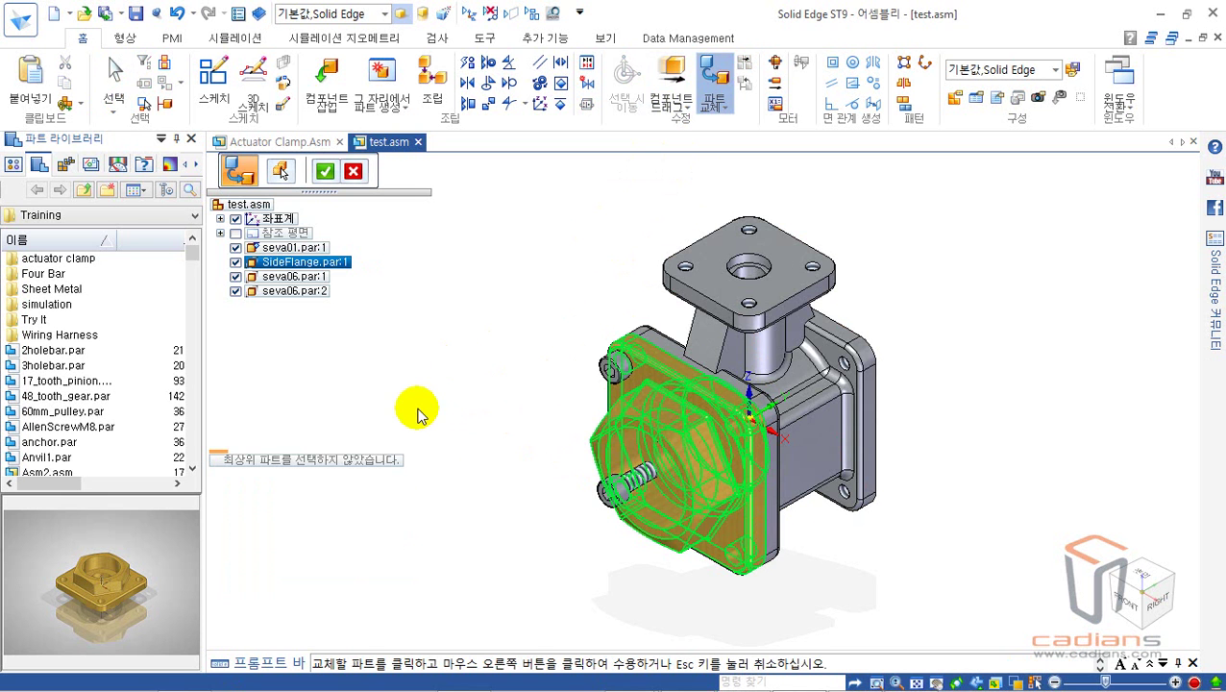
pyautogui.rightClick(418, 413)
pyautogui.click(669, 297)
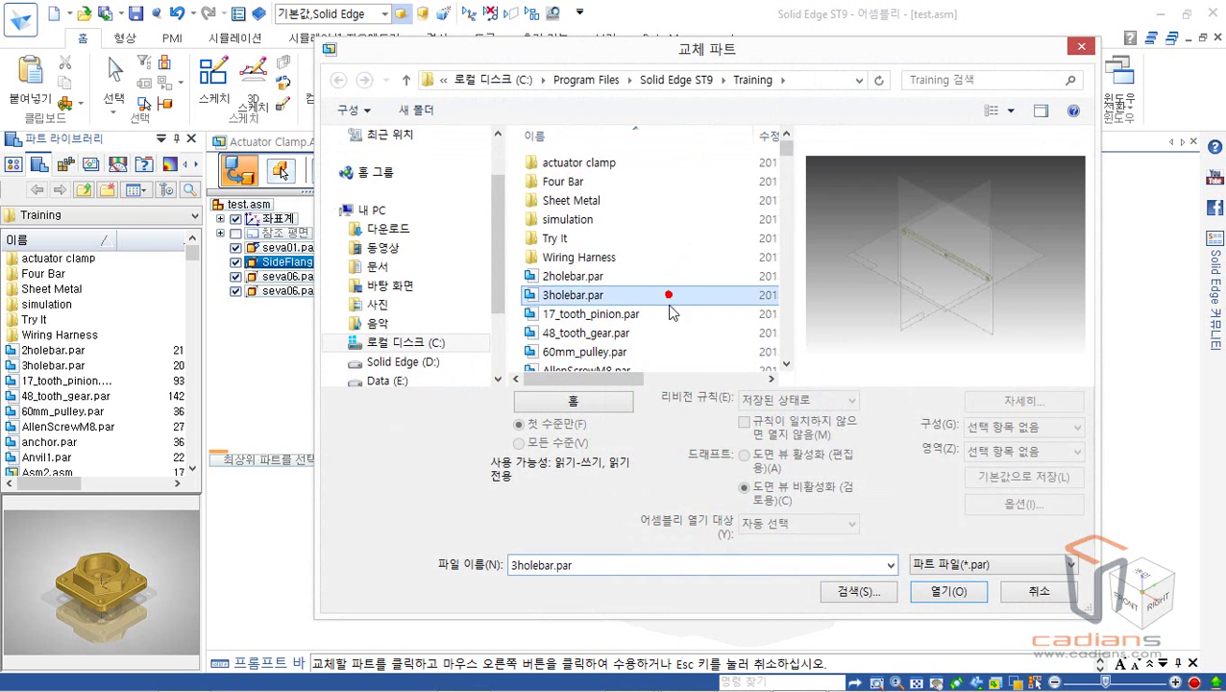
pyautogui.scroll(-20, 671, 317)
pyautogui.scroll(-6, 670, 322)
pyautogui.scroll(3, 616, 246)
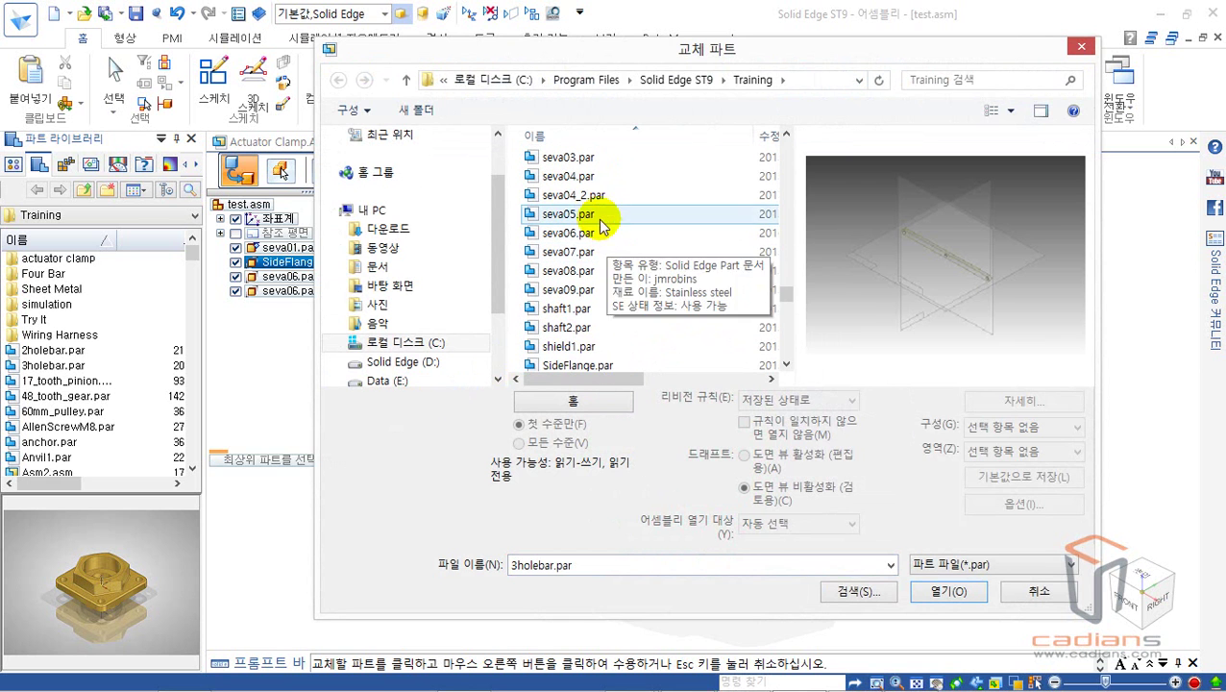
pyautogui.click(588, 195)
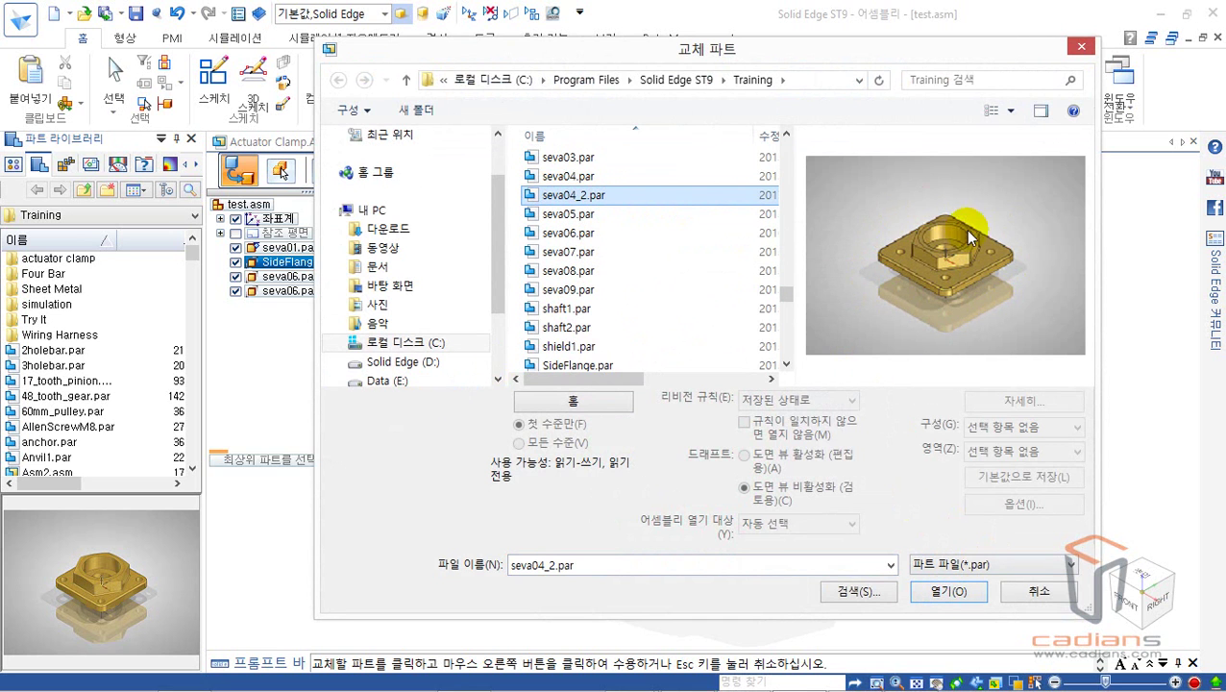
pyautogui.click(975, 592)
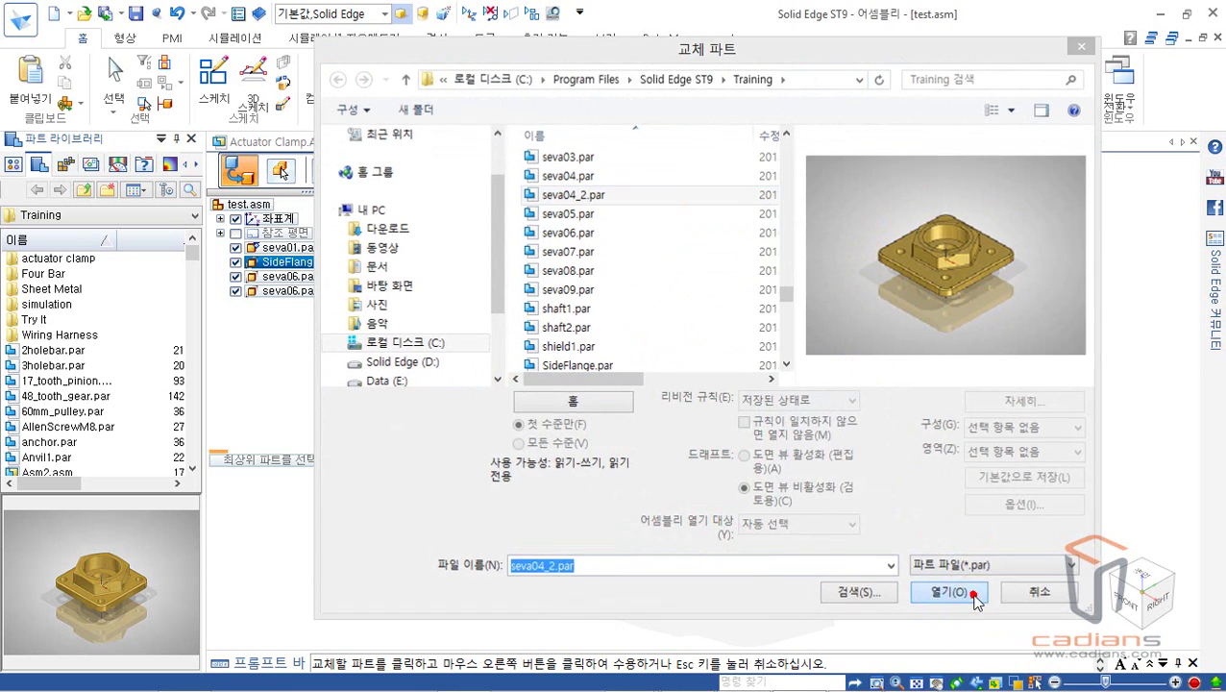
# Examine how the seva04_2.par flange is aligned with the valve body from the front and the back.
pyautogui.click(463, 506)
pyautogui.moveTo(499, 506)
pyautogui.mouseDown(button='middle')
pyautogui.moveTo(487, 487)
pyautogui.moveTo(519, 424)
pyautogui.moveTo(583, 384)
pyautogui.moveTo(599, 426)
pyautogui.moveTo(538, 430)
pyautogui.mouseUp(button='middle')
pyautogui.moveTo(740, 519)
pyautogui.mouseDown()
pyautogui.moveTo(612, 541)
pyautogui.moveTo(753, 414)
pyautogui.moveTo(710, 557)
pyautogui.mouseUp()
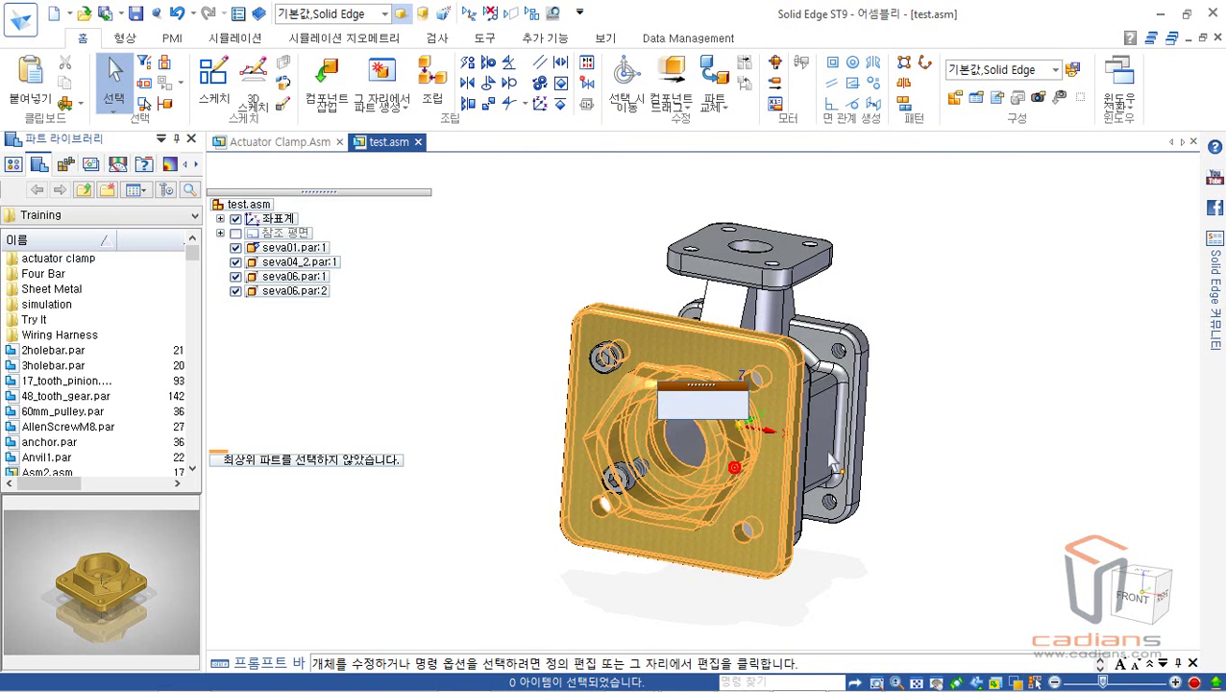
pyautogui.scroll(3, 971, 410)
pyautogui.click(983, 429)
pyautogui.moveTo(864, 415)
pyautogui.mouseDown(button='middle')
pyautogui.moveTo(1158, 402)
pyautogui.moveTo(842, 369)
pyautogui.moveTo(884, 415)
pyautogui.mouseUp(button='middle')
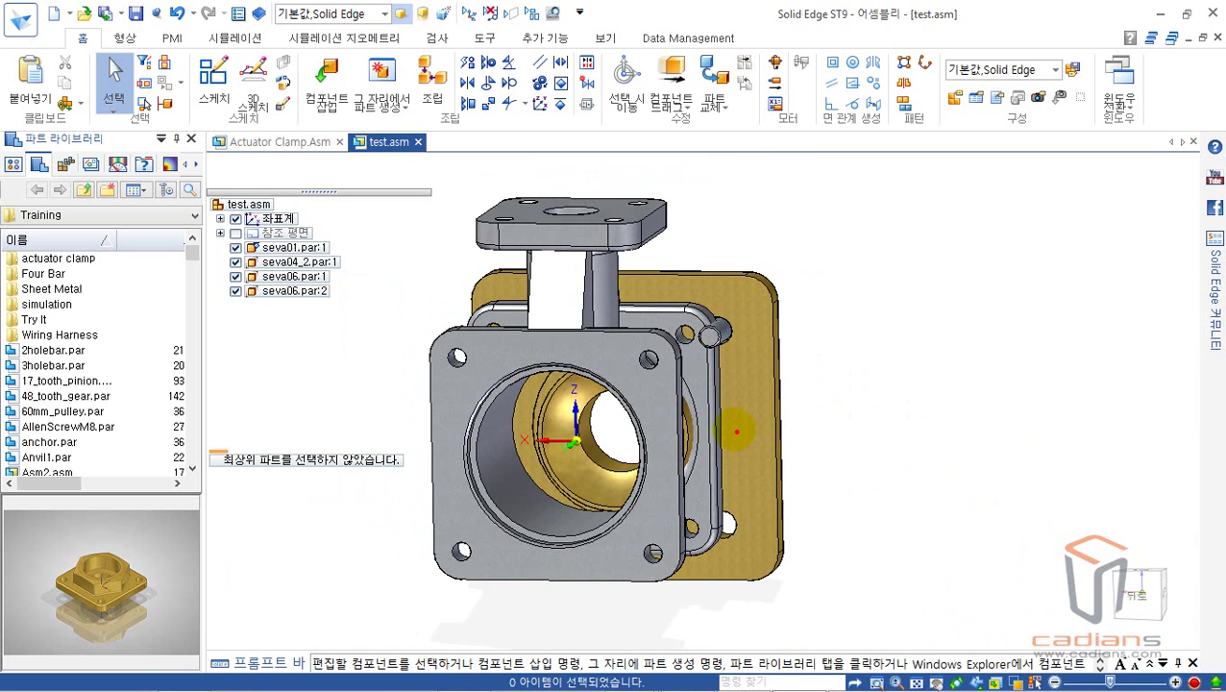
pyautogui.moveTo(755, 395)
pyautogui.mouseDown()
pyautogui.moveTo(494, 376)
pyautogui.moveTo(728, 444)
pyautogui.moveTo(648, 342)
pyautogui.mouseUp()
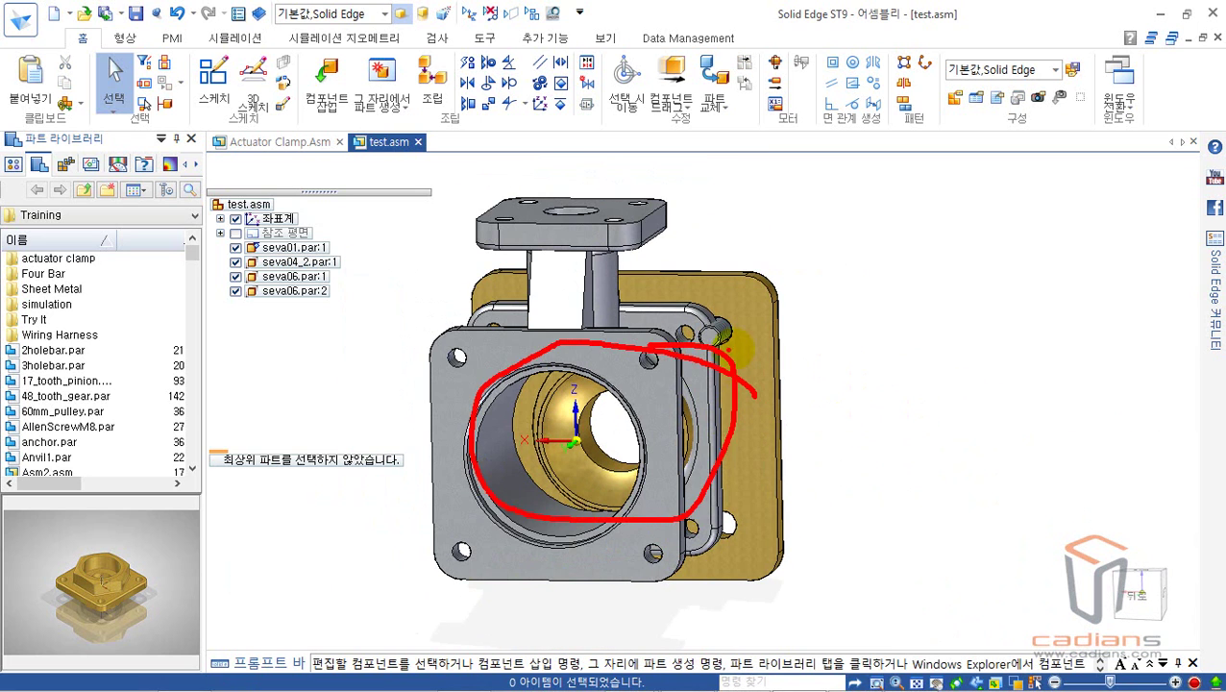
pyautogui.press('Escape')
pyautogui.moveTo(1002, 345)
pyautogui.mouseDown(button='middle')
pyautogui.moveTo(701, 299)
pyautogui.moveTo(383, 336)
pyautogui.mouseUp(button='middle')
# Delete the -0.02 mm planar align relationship between the seva04_2.par flange and seva01.par.
pyautogui.click(553, 380)
pyautogui.click(288, 503)
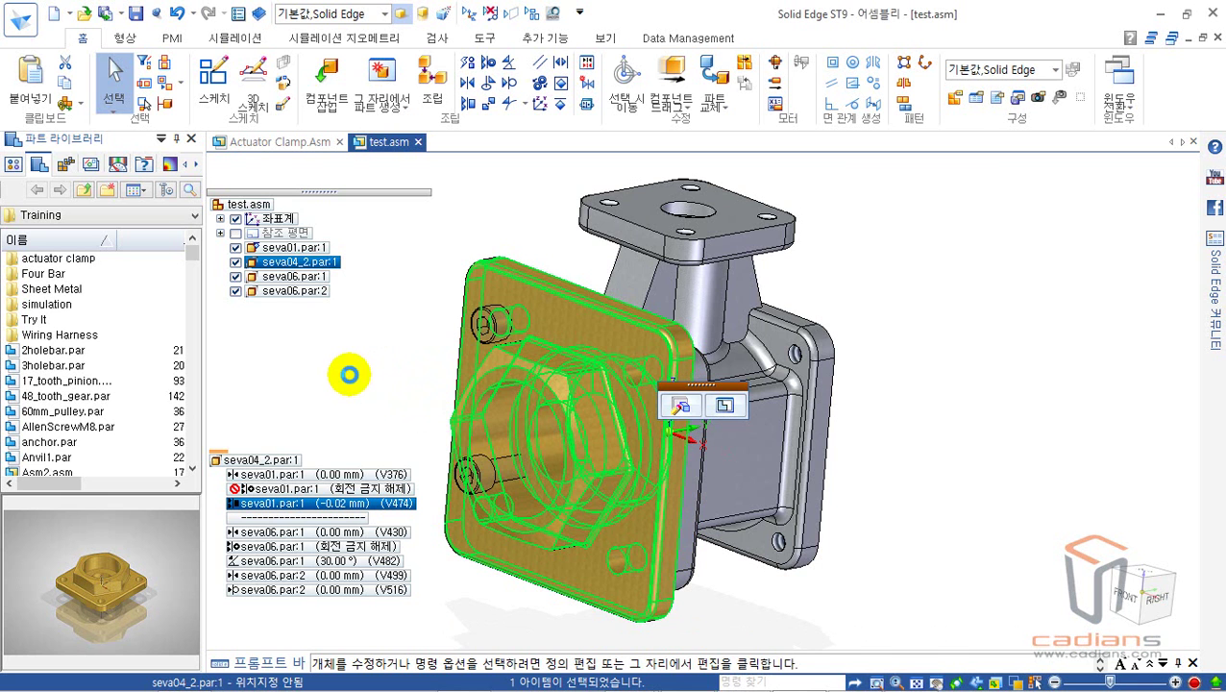
pyautogui.click(333, 365)
pyautogui.click(572, 382)
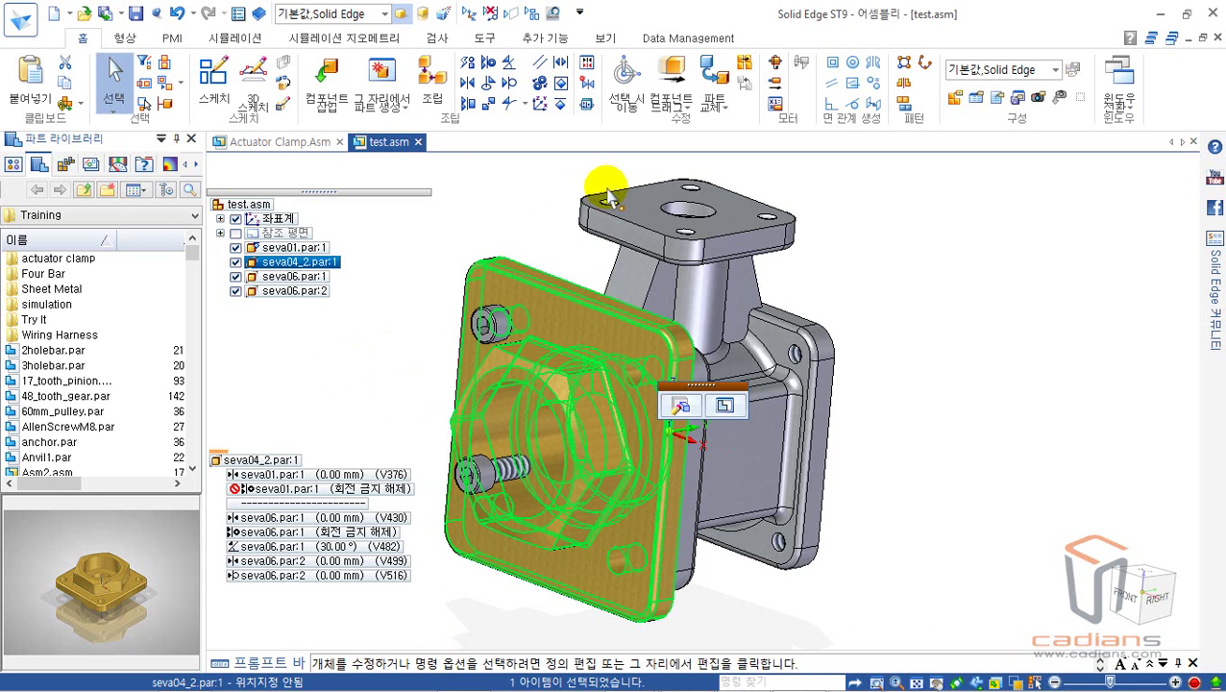
pyautogui.click(528, 231)
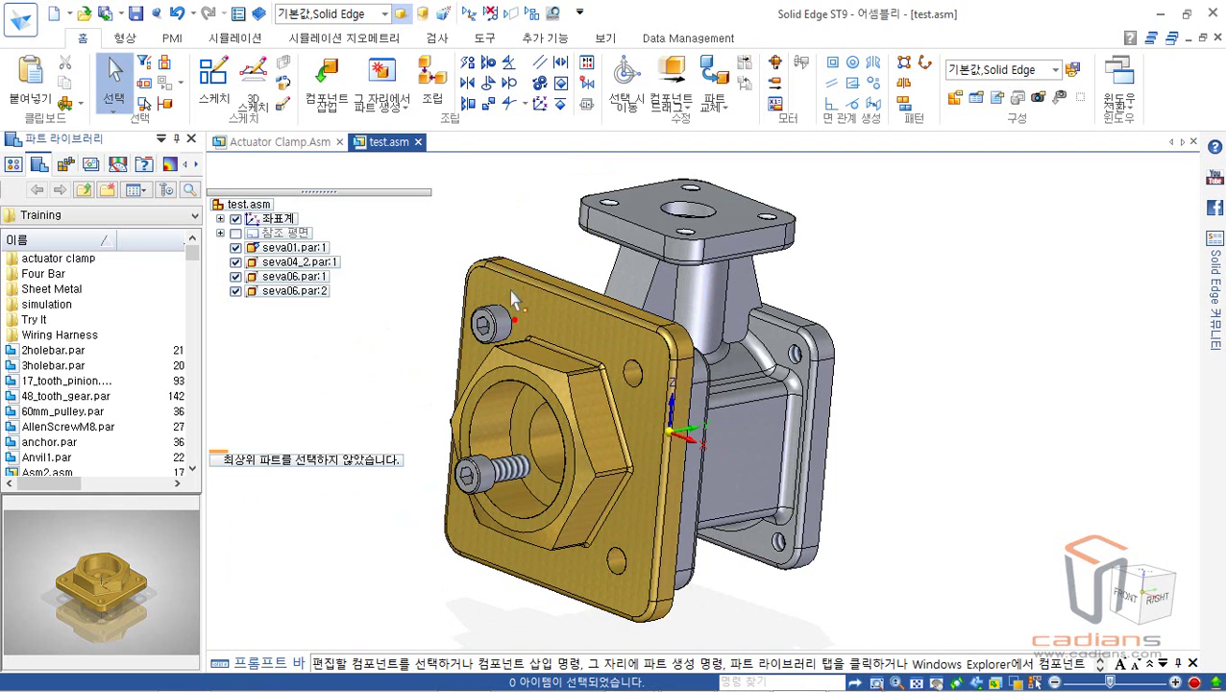
# Add a double center-plane relationship between the seva04_2.par flange's two opposite side faces and two opposite side faces of the body's upper flange.
pyautogui.click(467, 83)
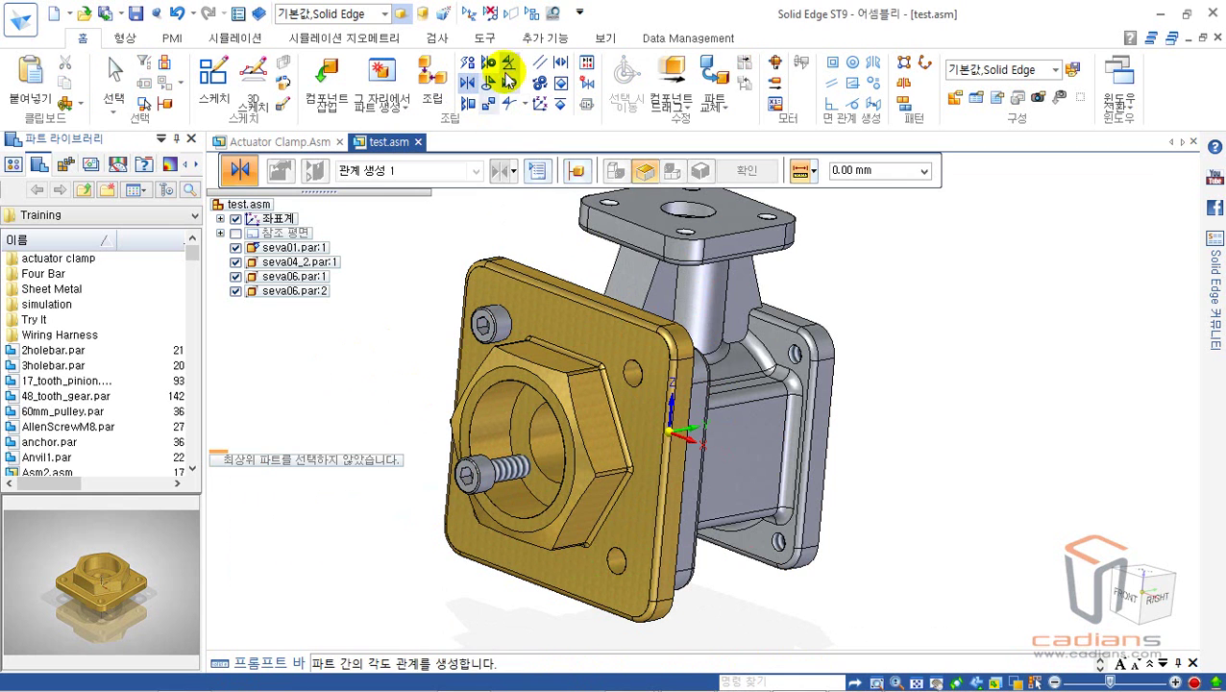
pyautogui.click(560, 65)
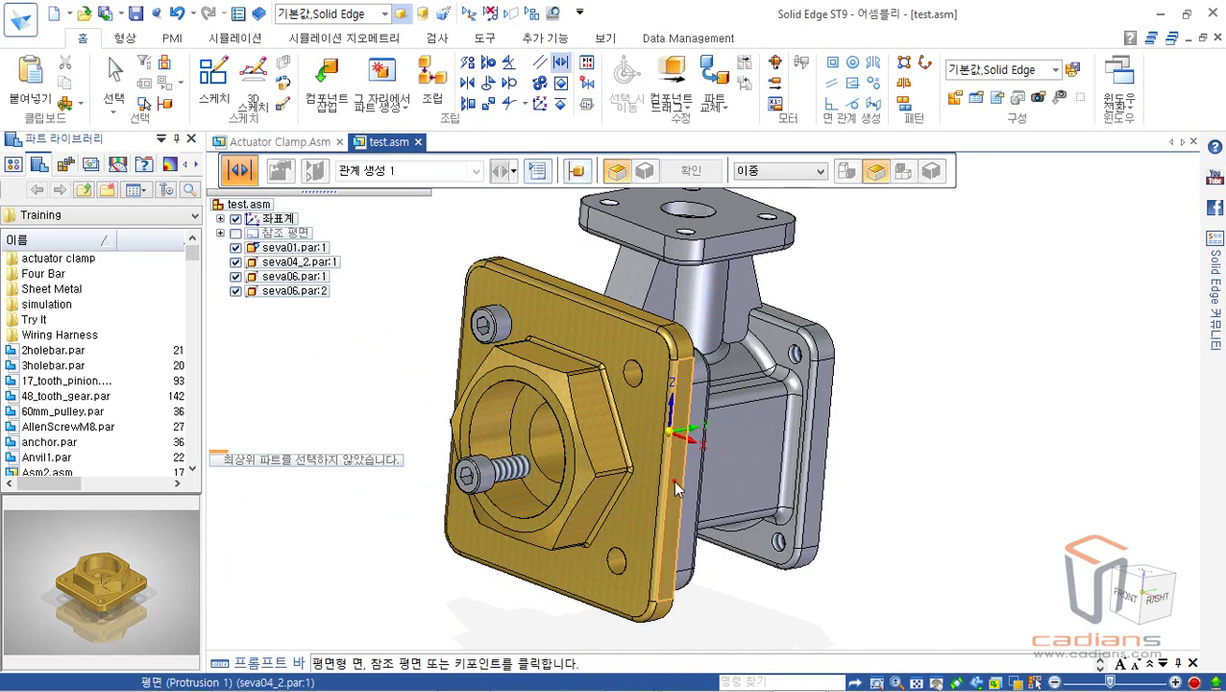
pyautogui.click(678, 397)
pyautogui.moveTo(678, 397); pyautogui.dragTo(478, 410, button='middle')
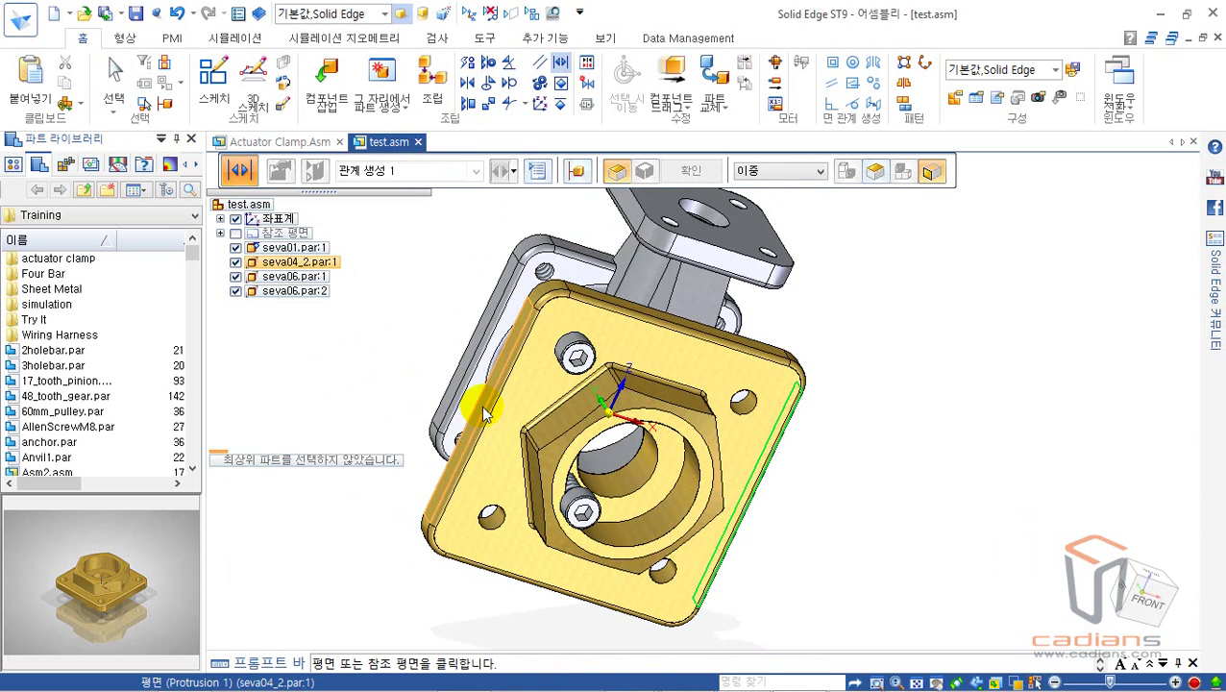
pyautogui.click(484, 413)
pyautogui.moveTo(834, 459); pyautogui.dragTo(680, 435, button='middle')
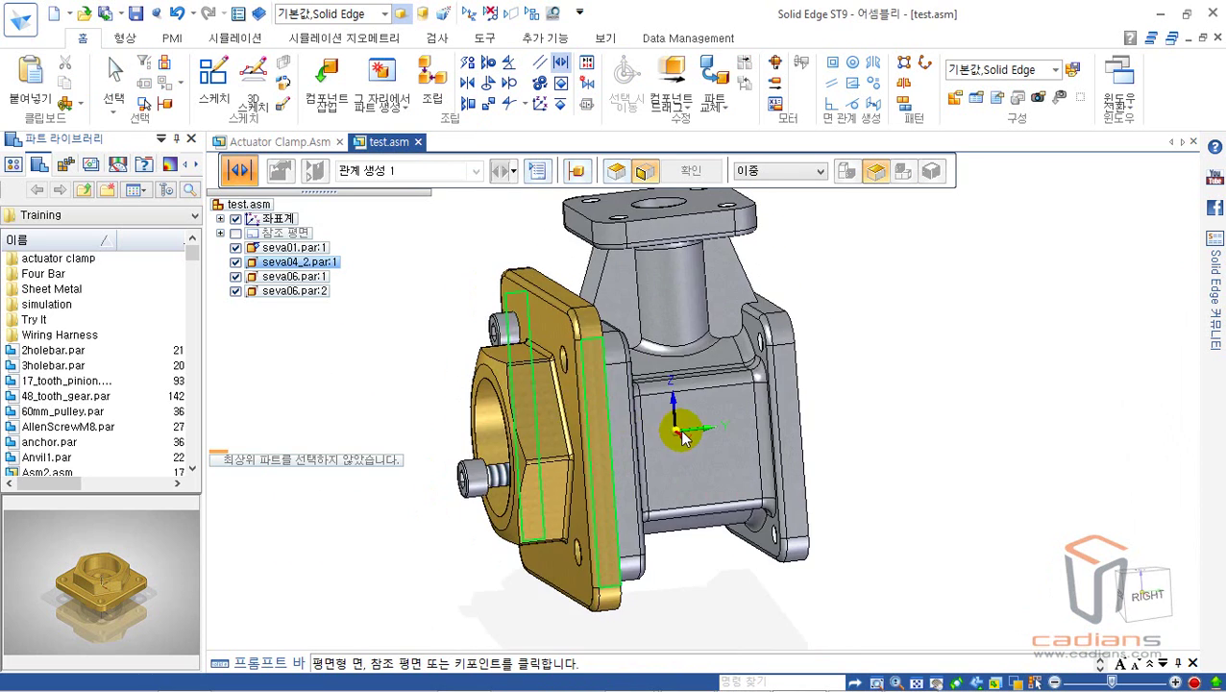
pyautogui.click(669, 236)
pyautogui.moveTo(670, 236); pyautogui.dragTo(635, 213, button='middle')
pyautogui.click(644, 217)
pyautogui.moveTo(875, 367); pyautogui.dragTo(572, 278, button='middle')
pyautogui.press('Escape')
# Check the seva04_2.par flange's position in the isometric view and review its relationships.
pyautogui.moveTo(837, 434); pyautogui.dragTo(864, 465, button='middle')
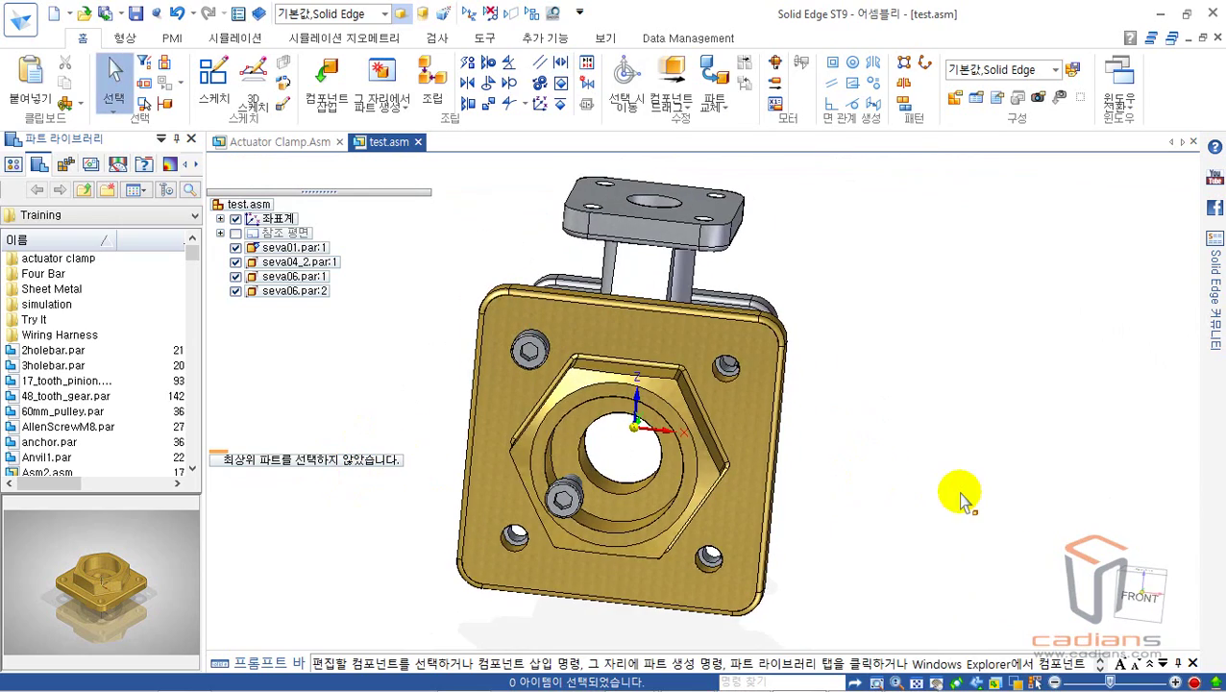
pyautogui.hotkey('ctrl', 'i')
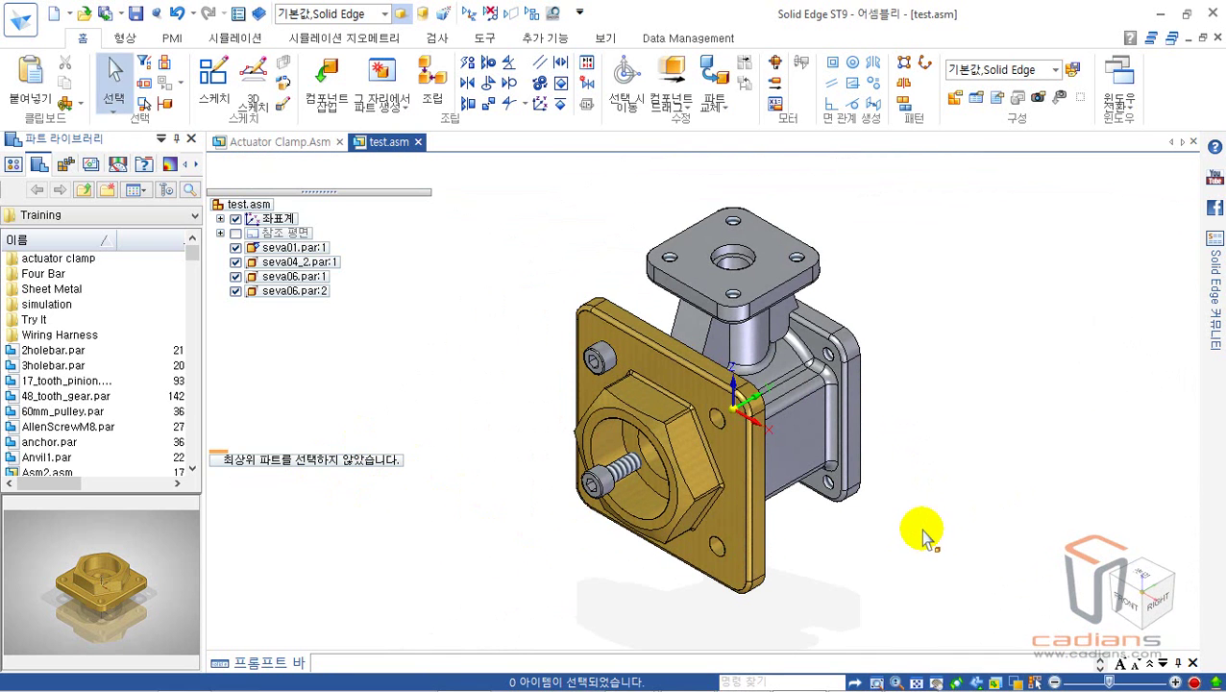
pyautogui.click(727, 462)
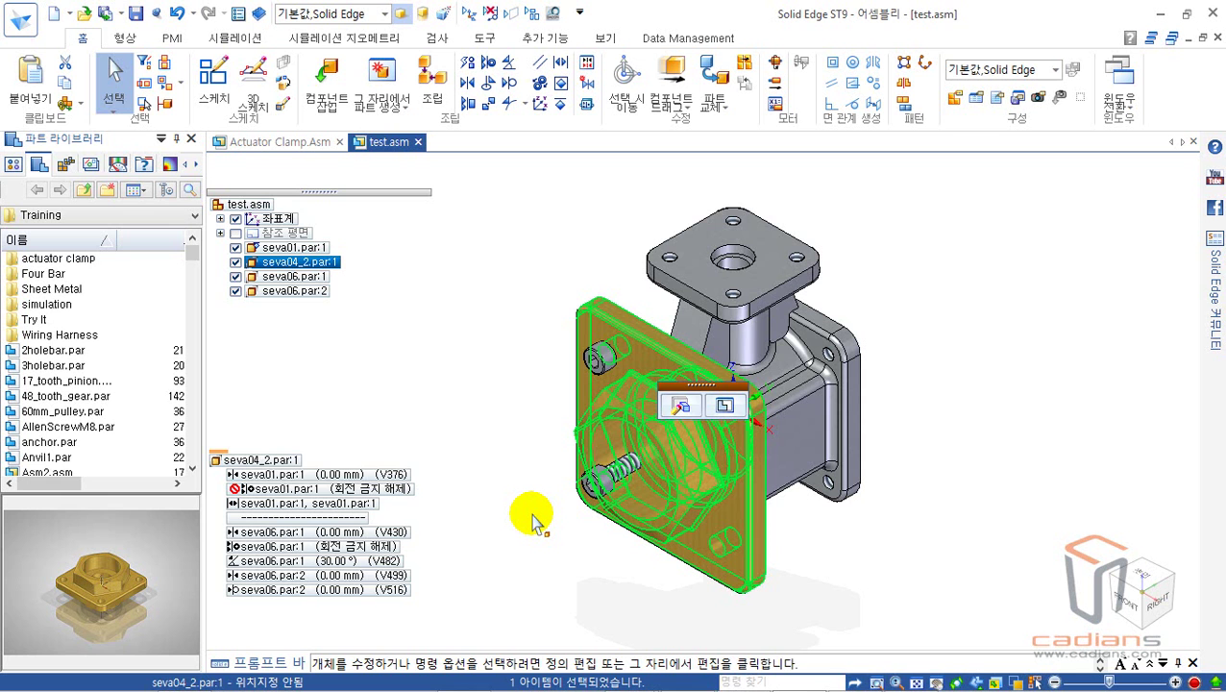
# Delete the seva04_2.par flange and both seva06.par screws from test.asm, keeping only the seva01.par body.
pyautogui.click(533, 517)
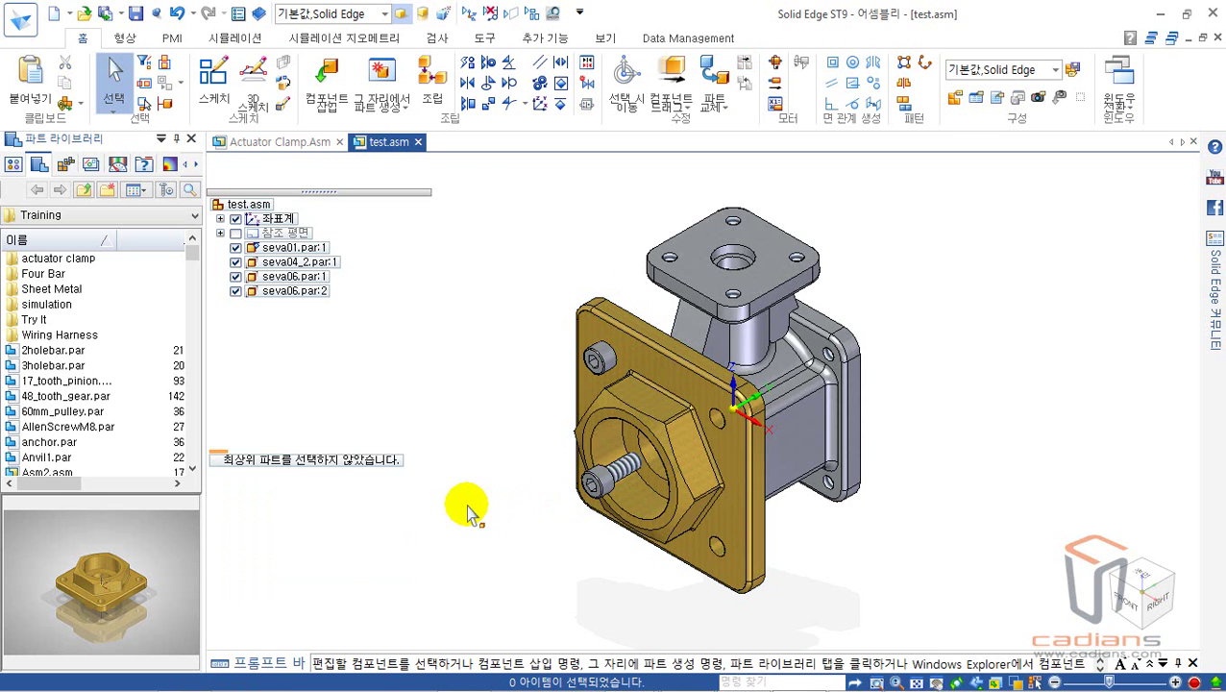
pyautogui.click(703, 436)
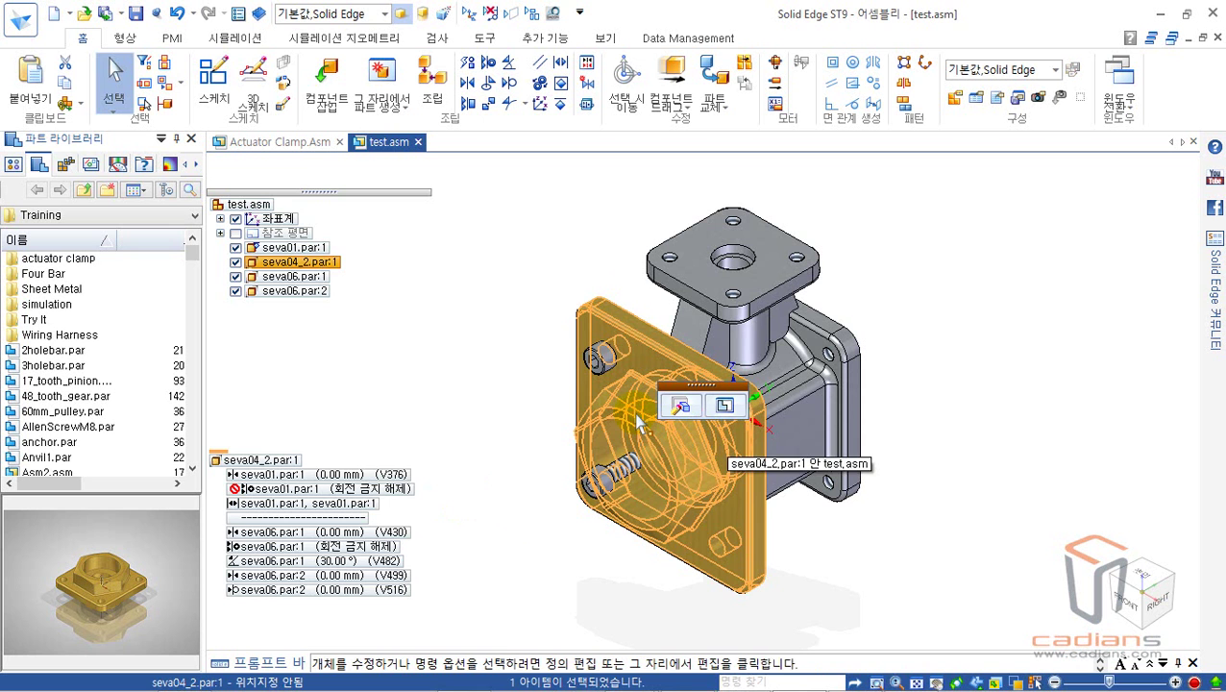
pyautogui.press('Delete')
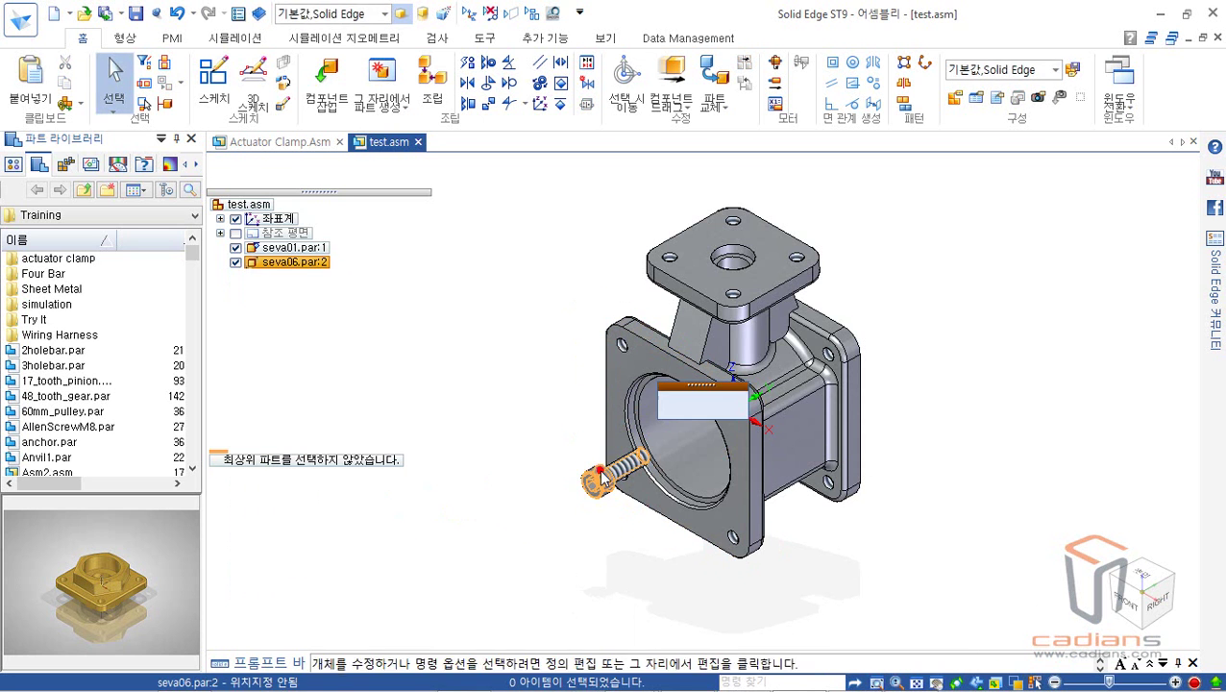
pyautogui.press('Delete')
pyautogui.click(491, 325)
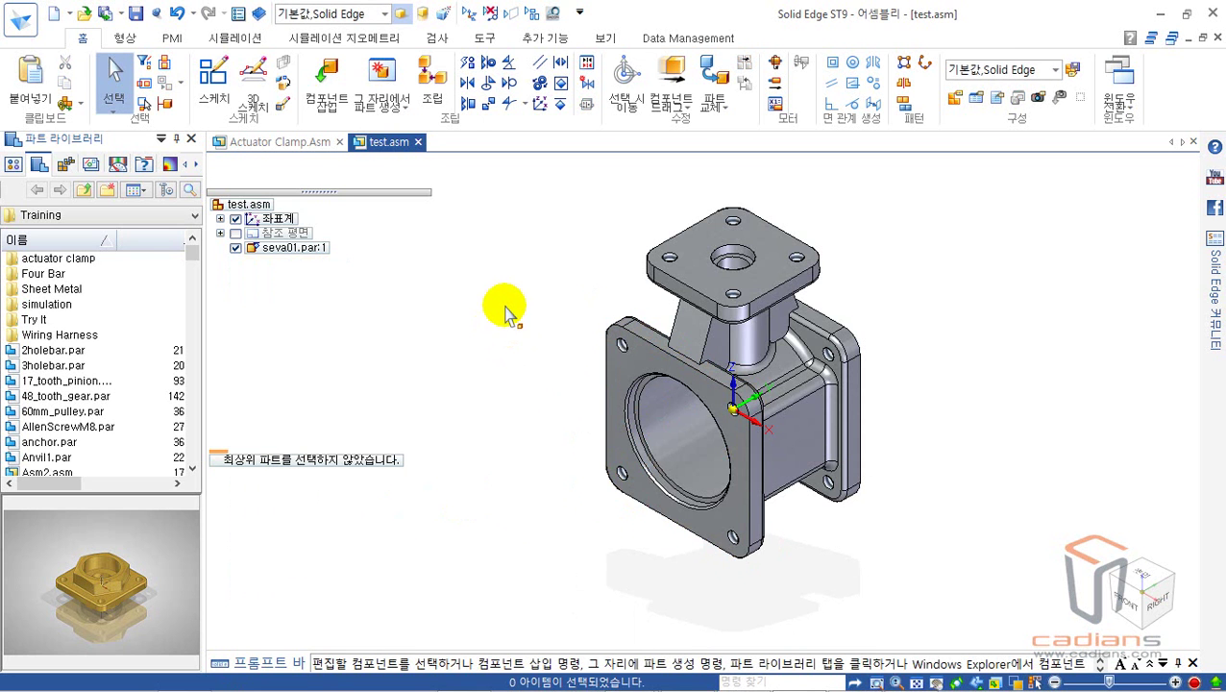
# Switch to the Actuator Clamp.Asm assembly and show its Base coordinate system.
pyautogui.click(296, 142)
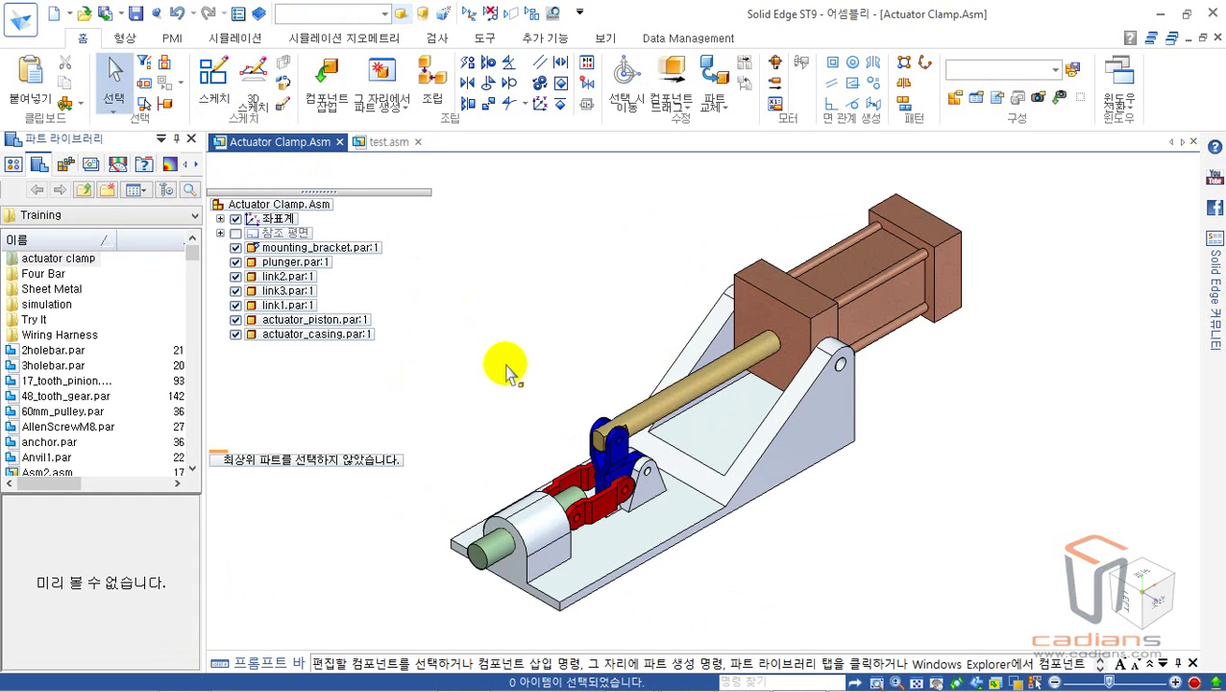
pyautogui.scroll(-3, 538, 348)
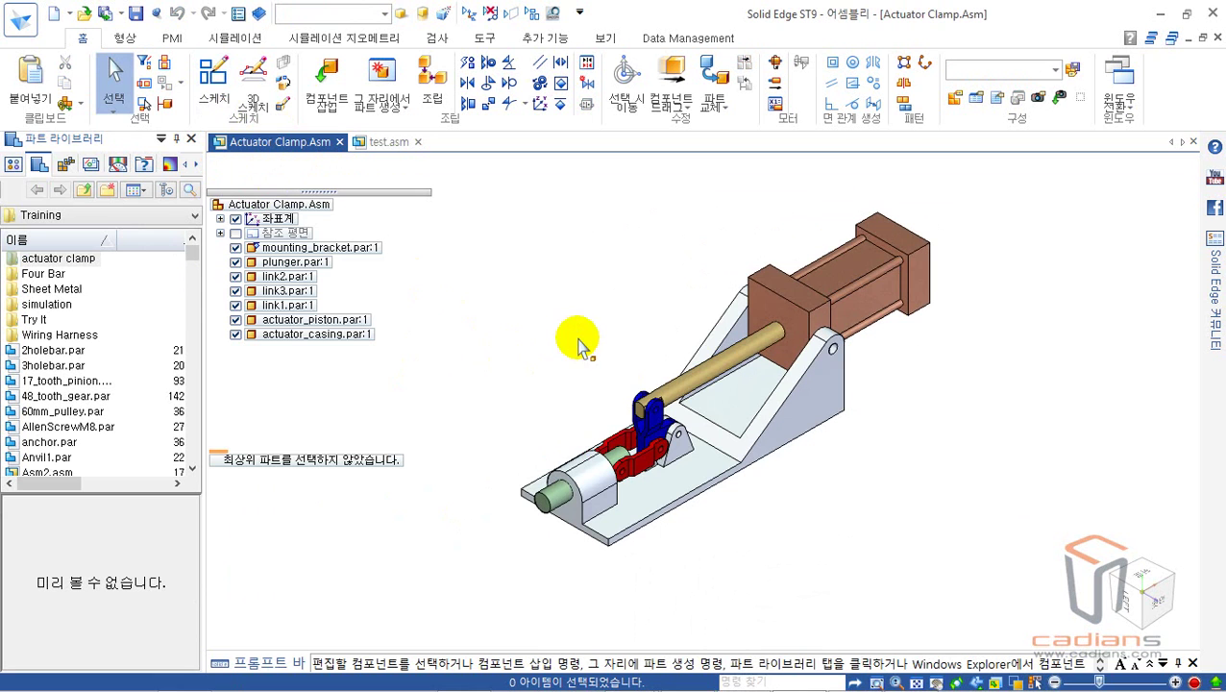
pyautogui.click(220, 218)
pyautogui.click(254, 234)
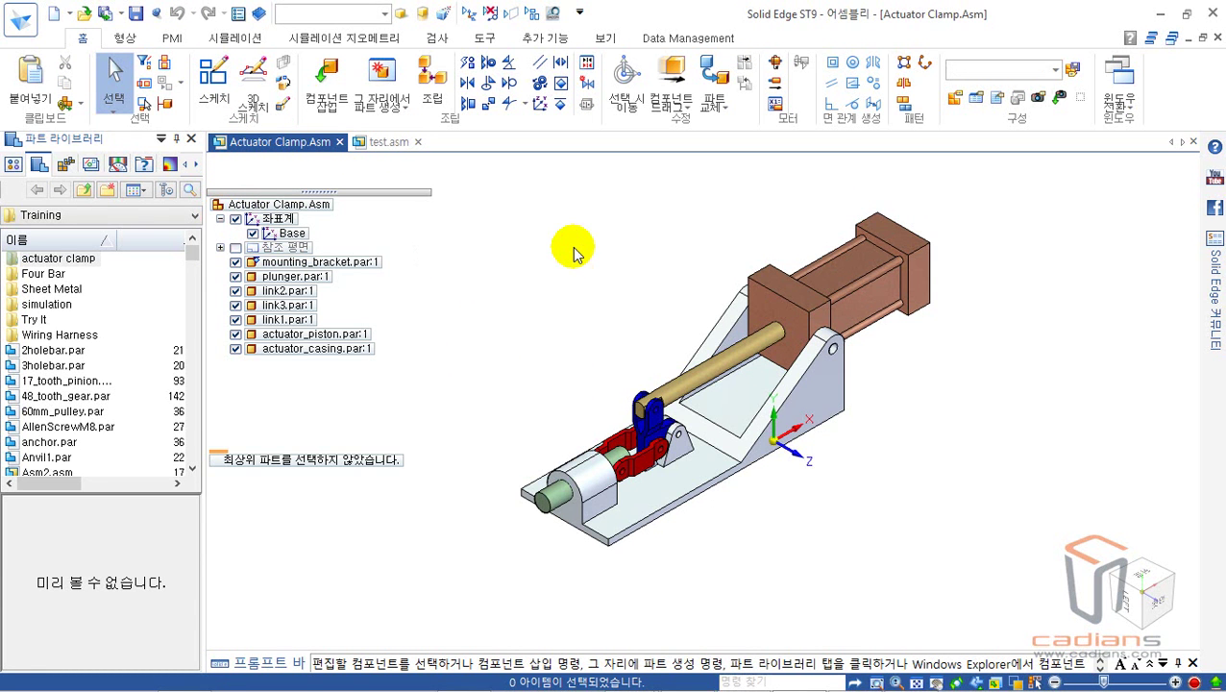
pyautogui.scroll(-2, 615, 258)
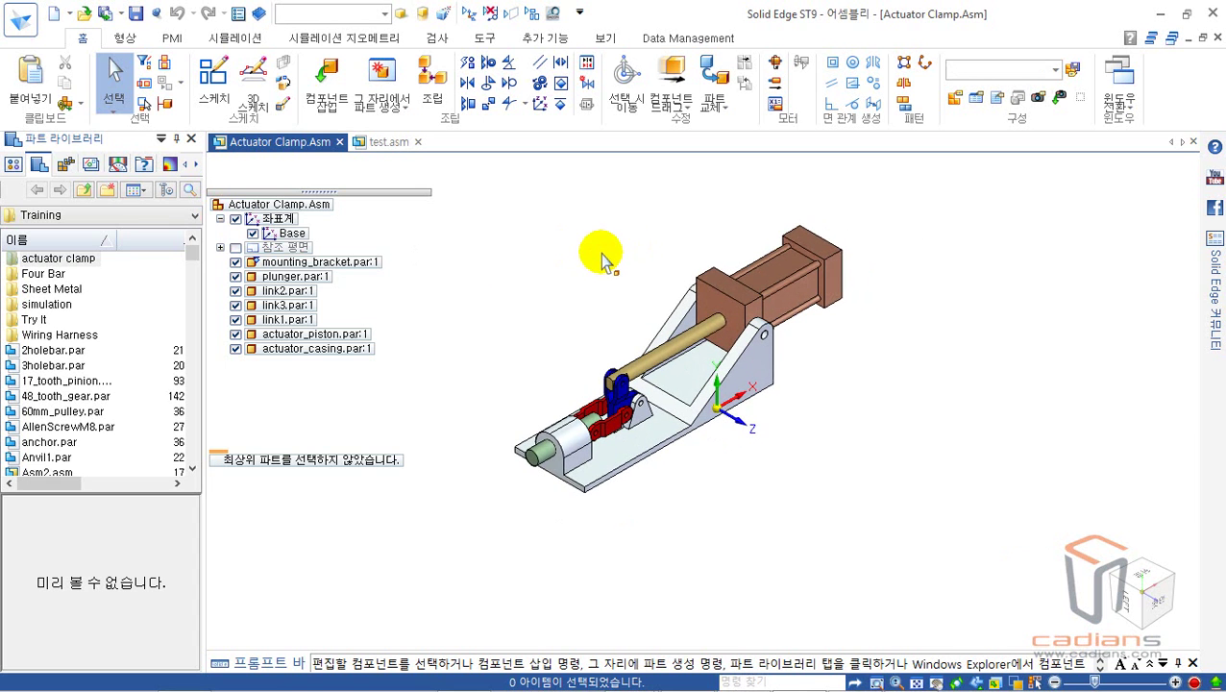
# Start an assembly sketch on the XZ plane of the Base coordinate system.
pyautogui.click(904, 64)
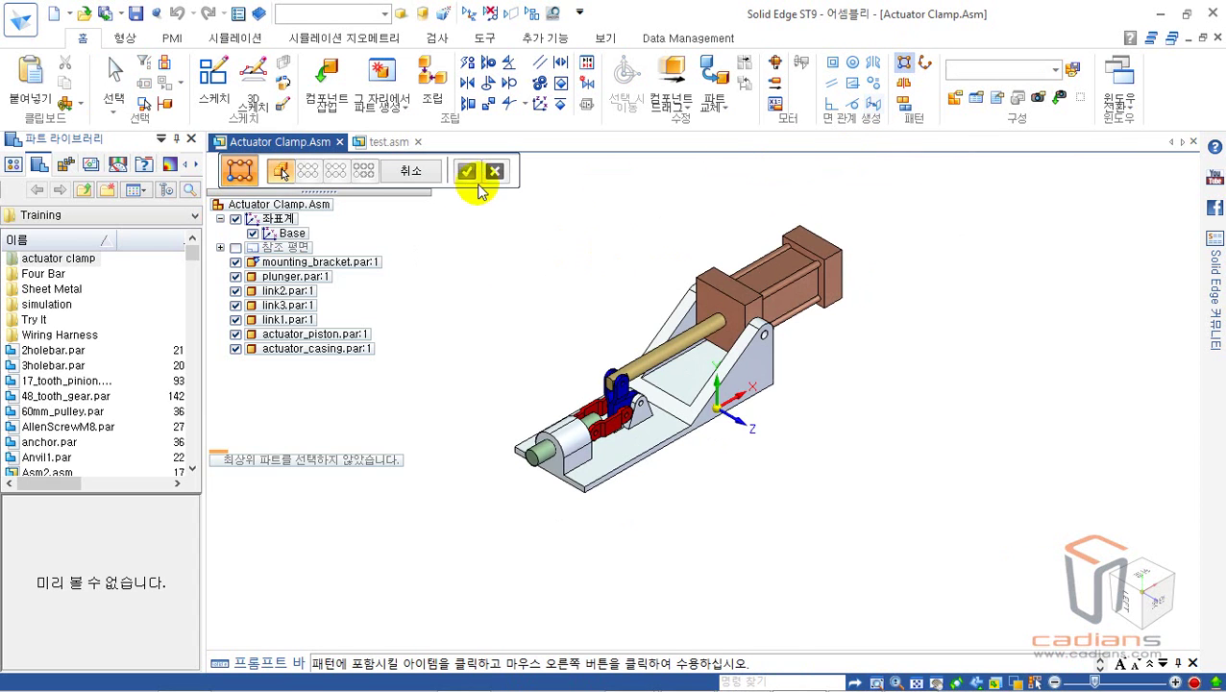
pyautogui.click(280, 171)
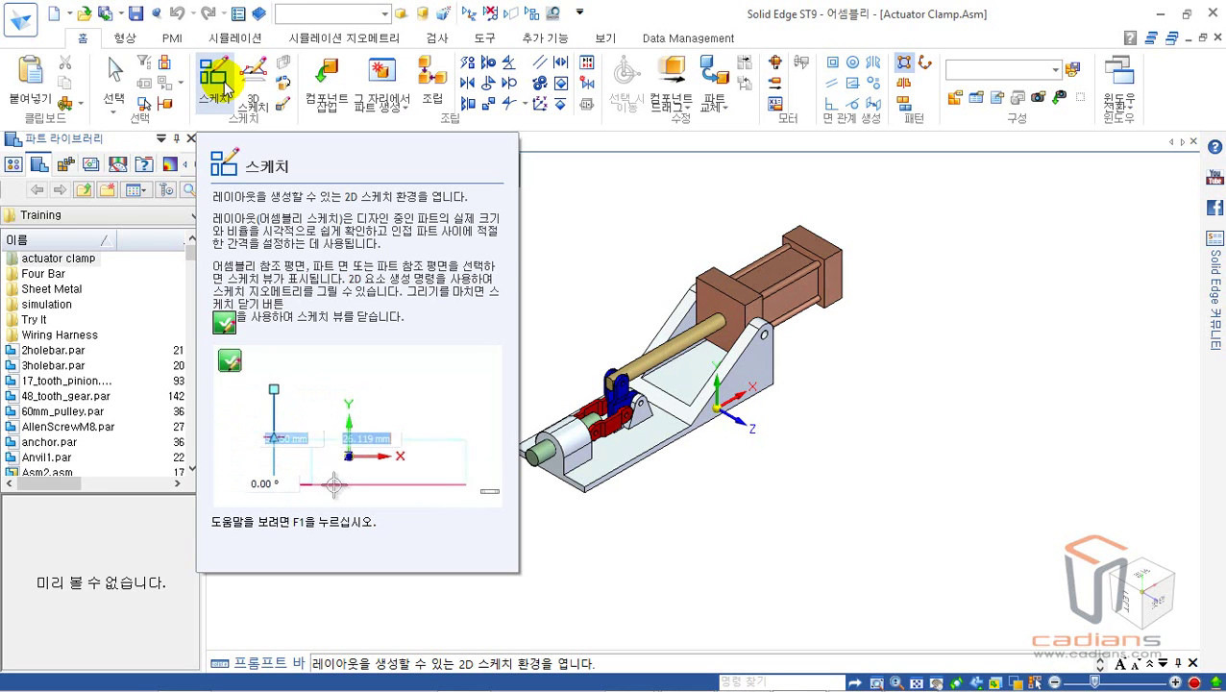
pyautogui.click(227, 90)
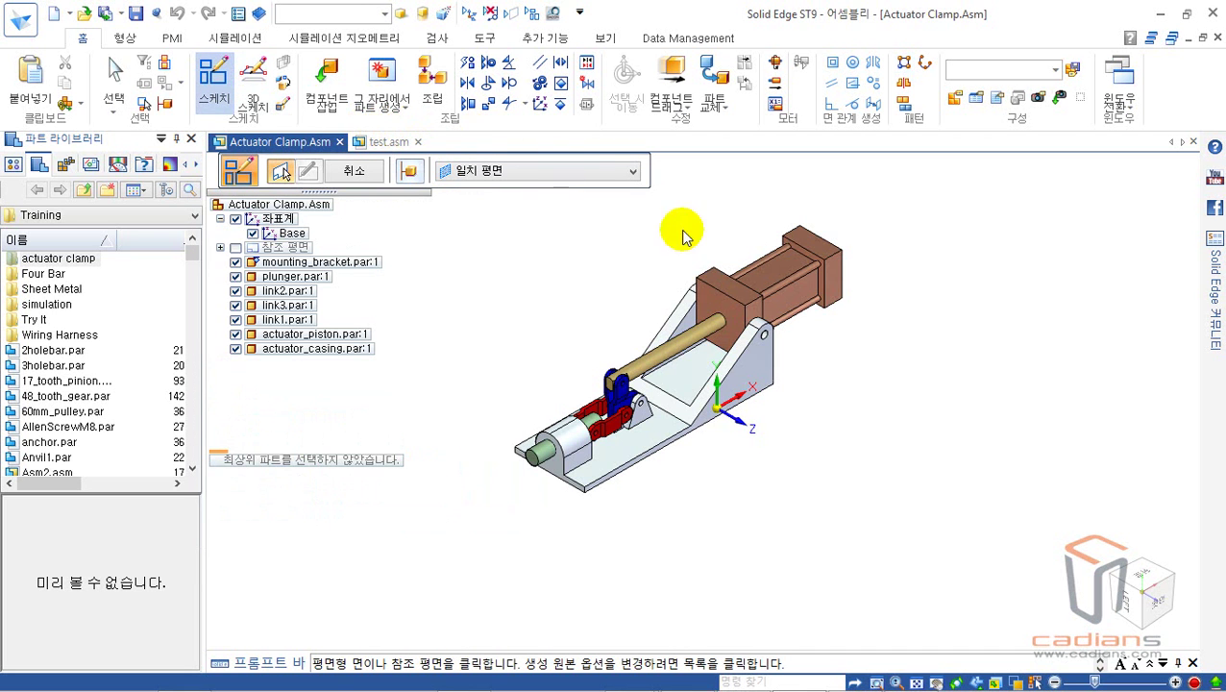
pyautogui.click(764, 427)
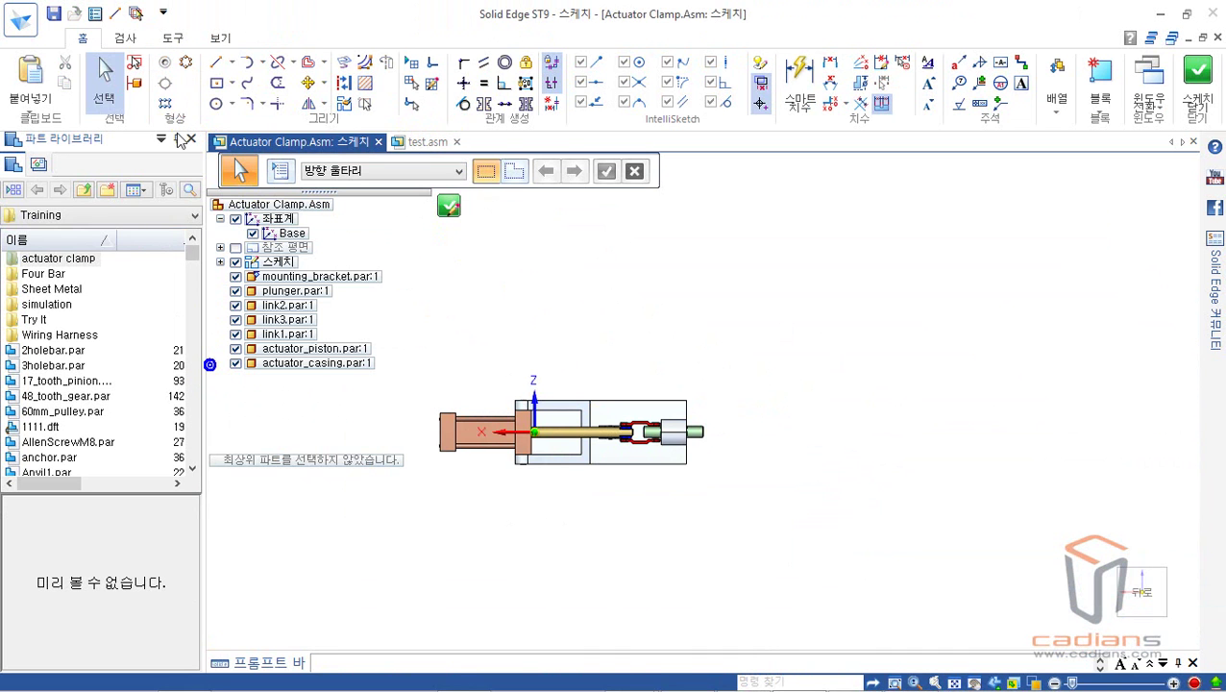
# Sketch a rectangular pattern profile about 477 mm wide and 323 mm high, starting at the coordinate system's origin.
pyautogui.click(168, 102)
pyautogui.click(534, 432)
pyautogui.keyDown('shift'); pyautogui.moveTo(931, 273); pyautogui.dragTo(835, 396, button='middle'); pyautogui.keyUp('shift')
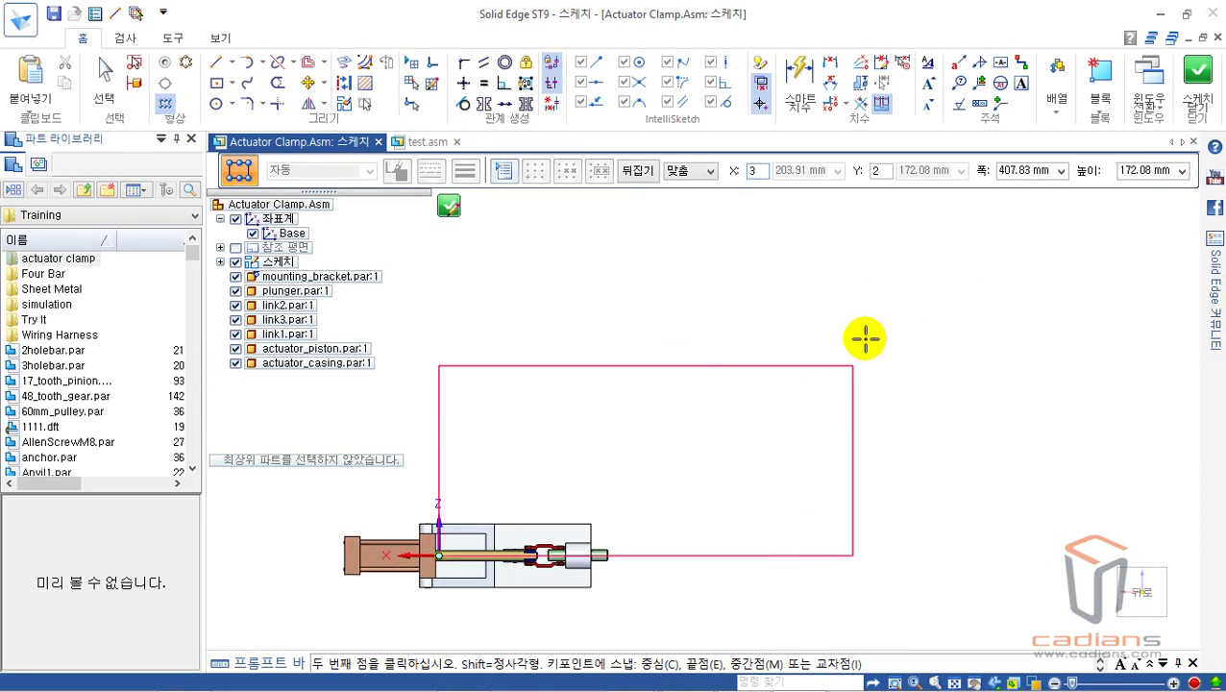
pyautogui.click(916, 233)
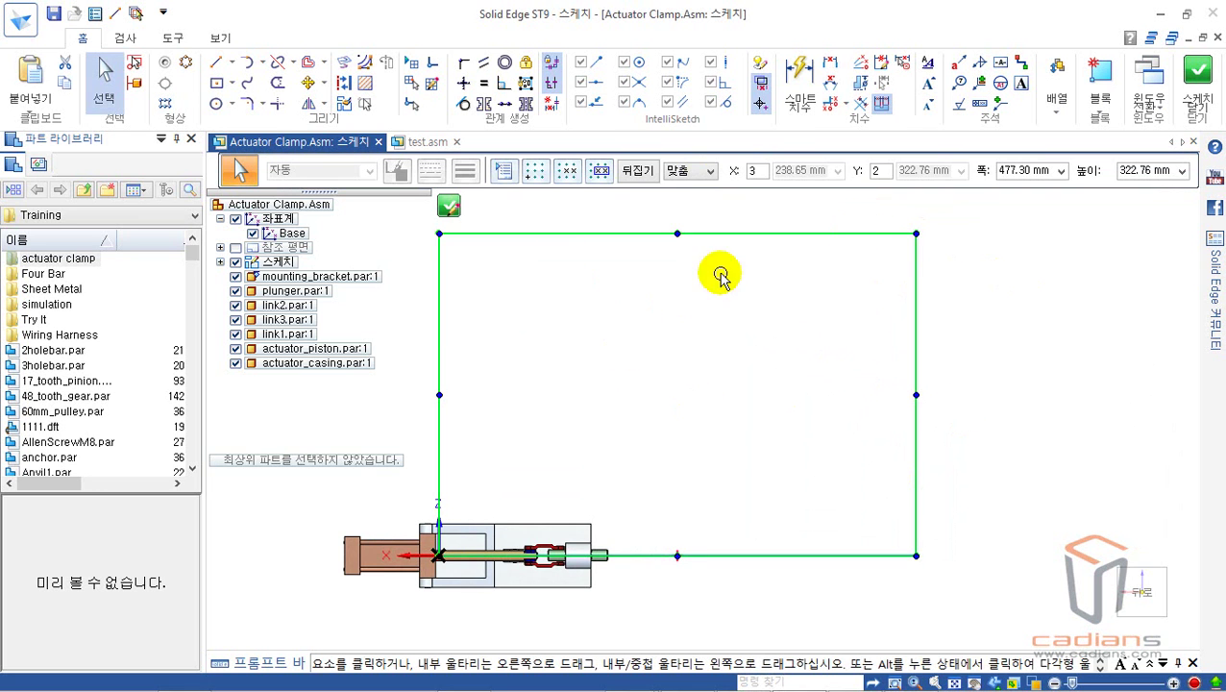
# Set the rectangular pattern's X count to 2, giving a 2 by 2 layout.
pyautogui.click(815, 233)
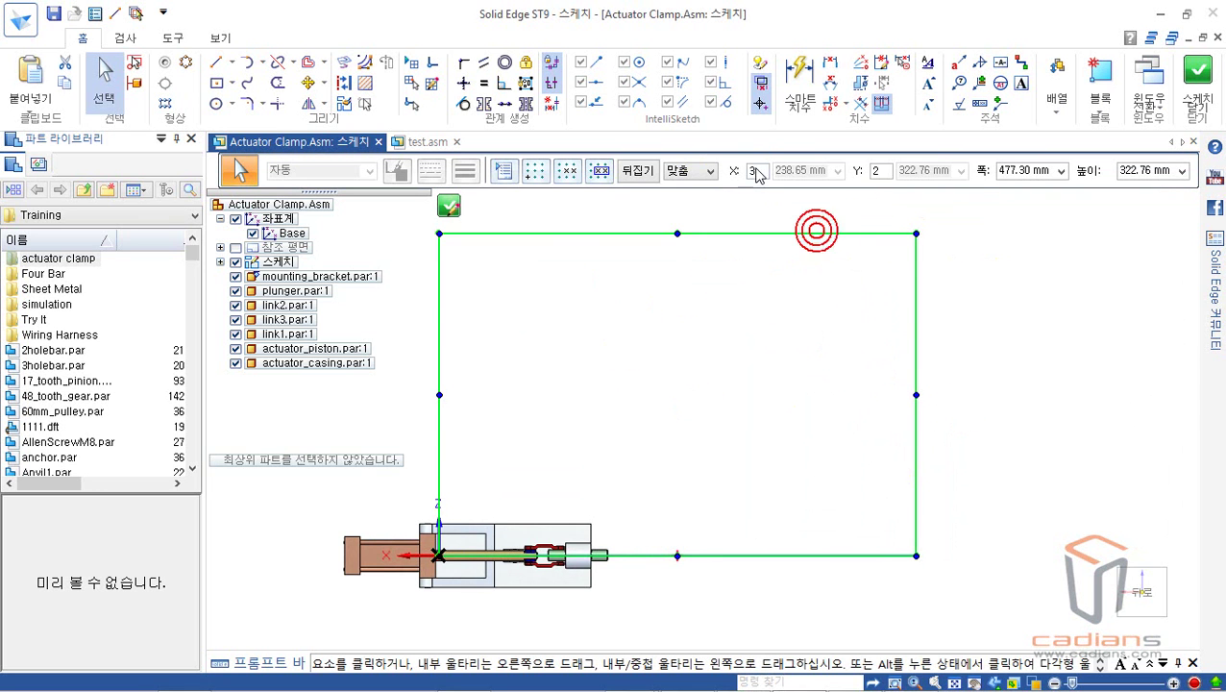
pyautogui.click(758, 170)
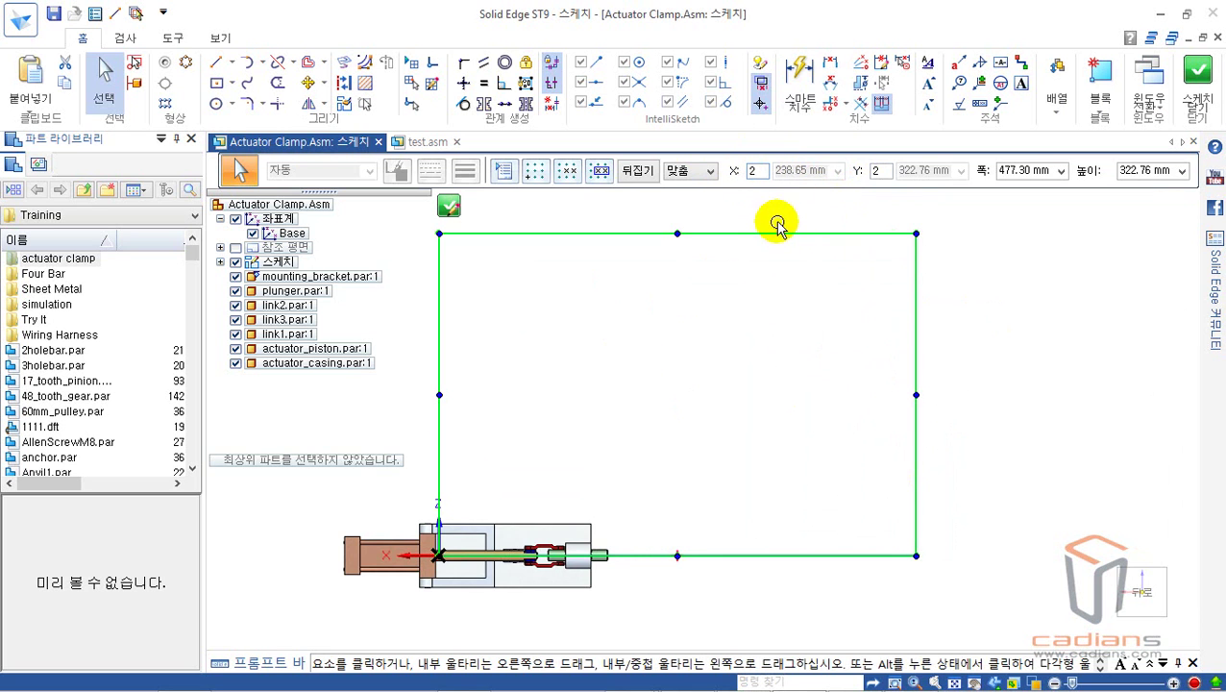
pyautogui.press('Escape')
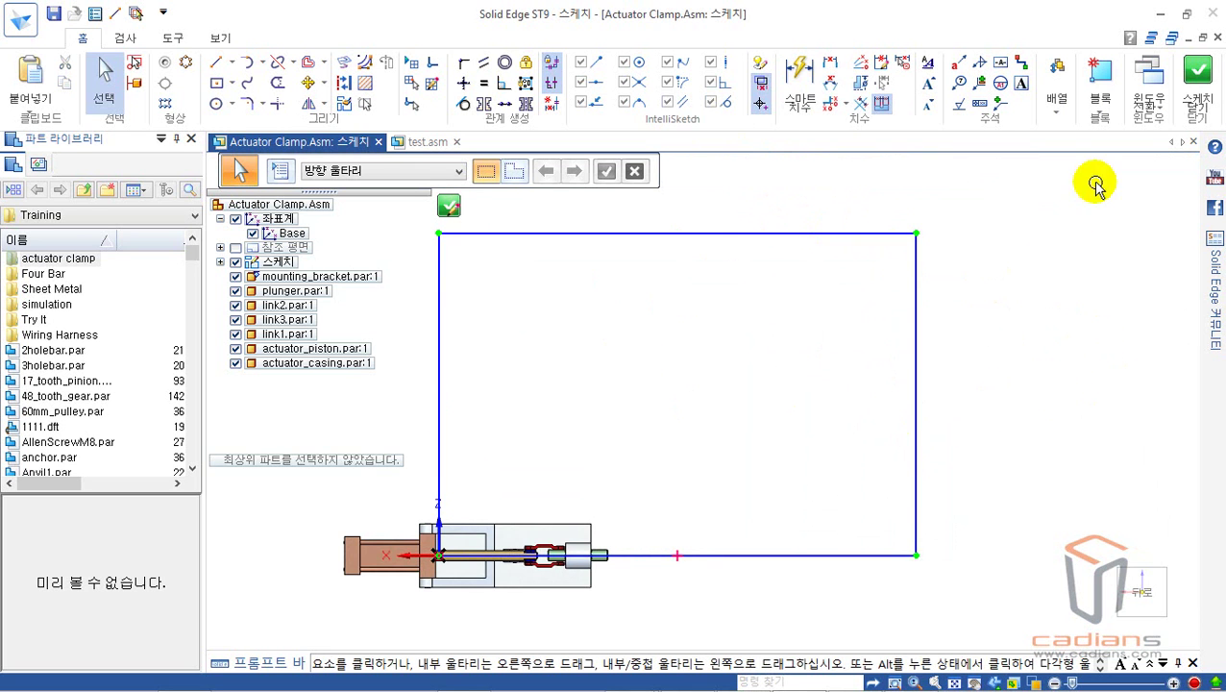
# Close the pattern sketch and finish the sketch command to return to the assembly.
pyautogui.click(1197, 91)
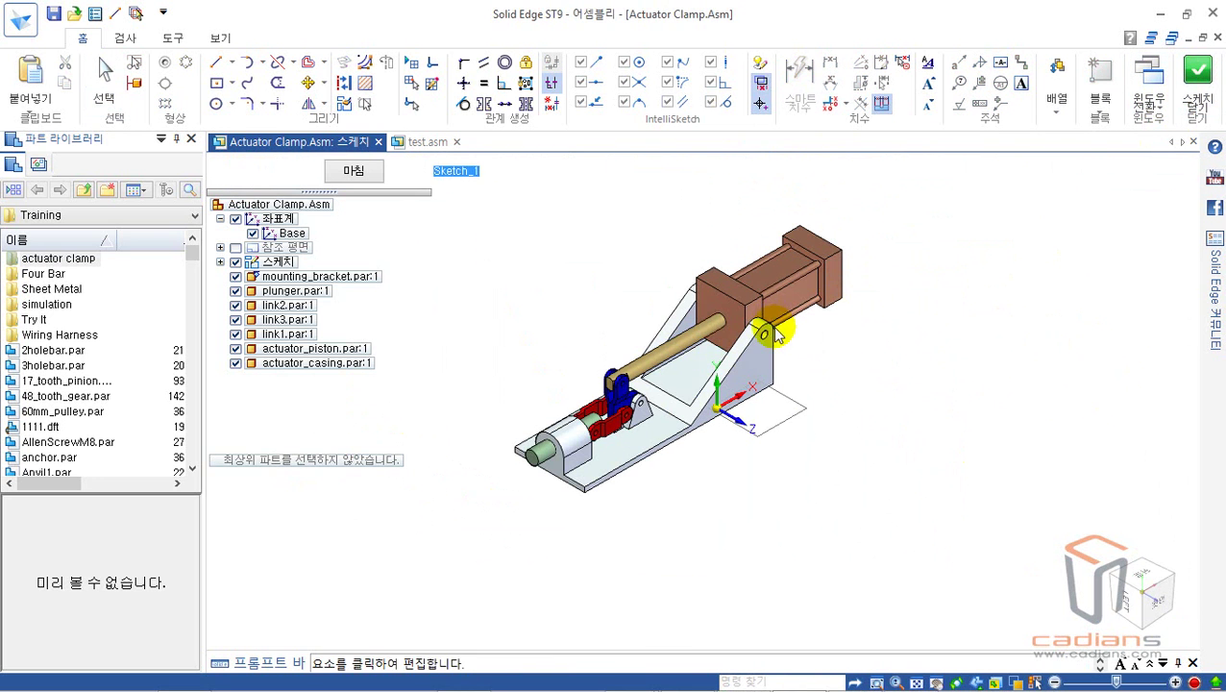
pyautogui.scroll(-4, 934, 428)
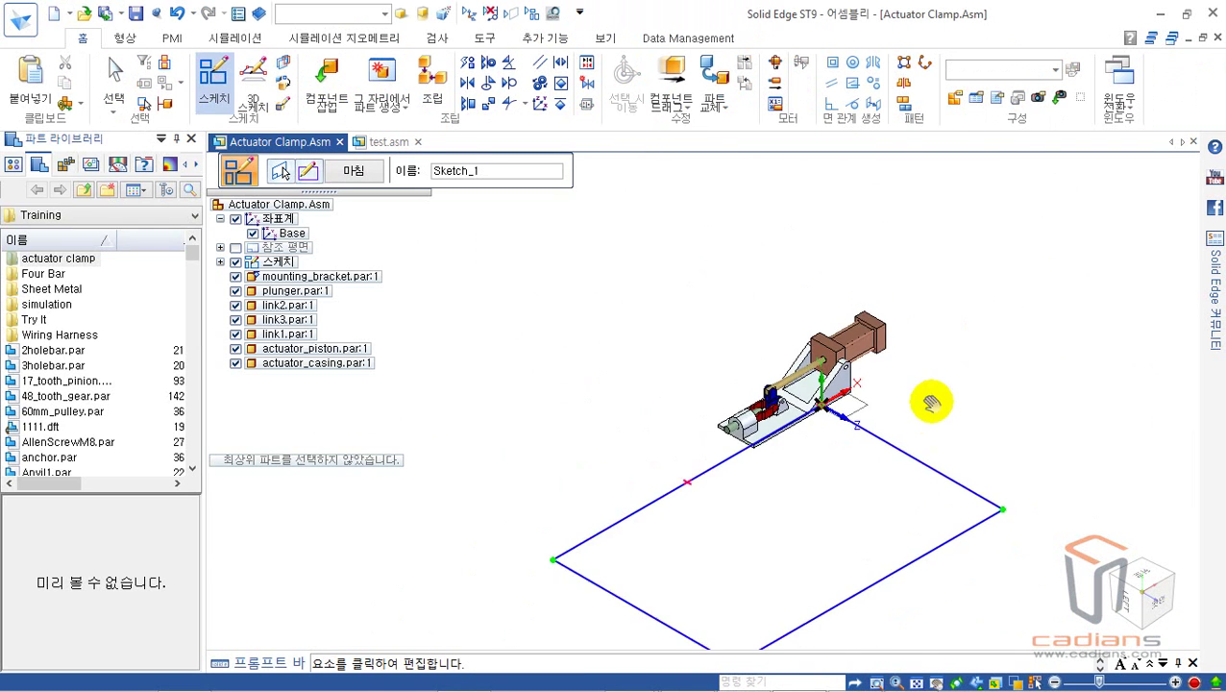
pyautogui.keyDown('shift'); pyautogui.moveTo(932, 428); pyautogui.dragTo(949, 328, button='middle'); pyautogui.keyUp('shift')
pyautogui.press('Escape')
pyautogui.click(998, 311)
pyautogui.moveTo(669, 181); pyautogui.dragTo(919, 380)
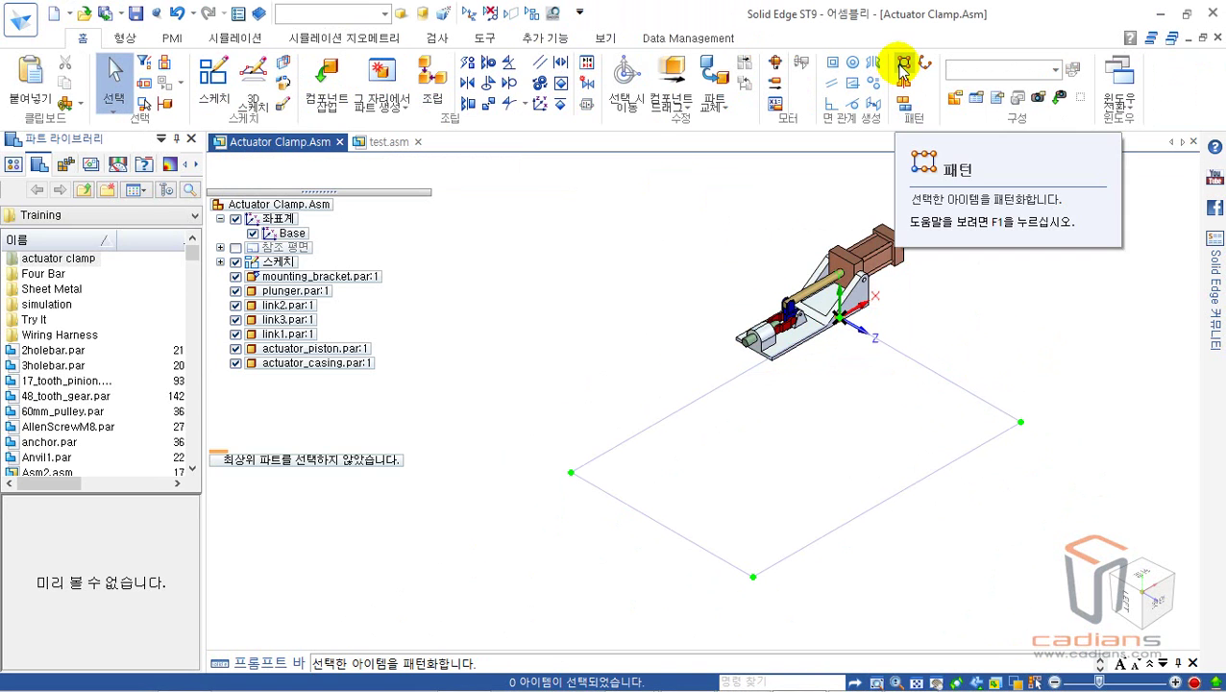
# Start a component pattern and accept all seven parts, from mounting_bracket.par to actuator_casing.par, as the items to pattern.
pyautogui.click(902, 65)
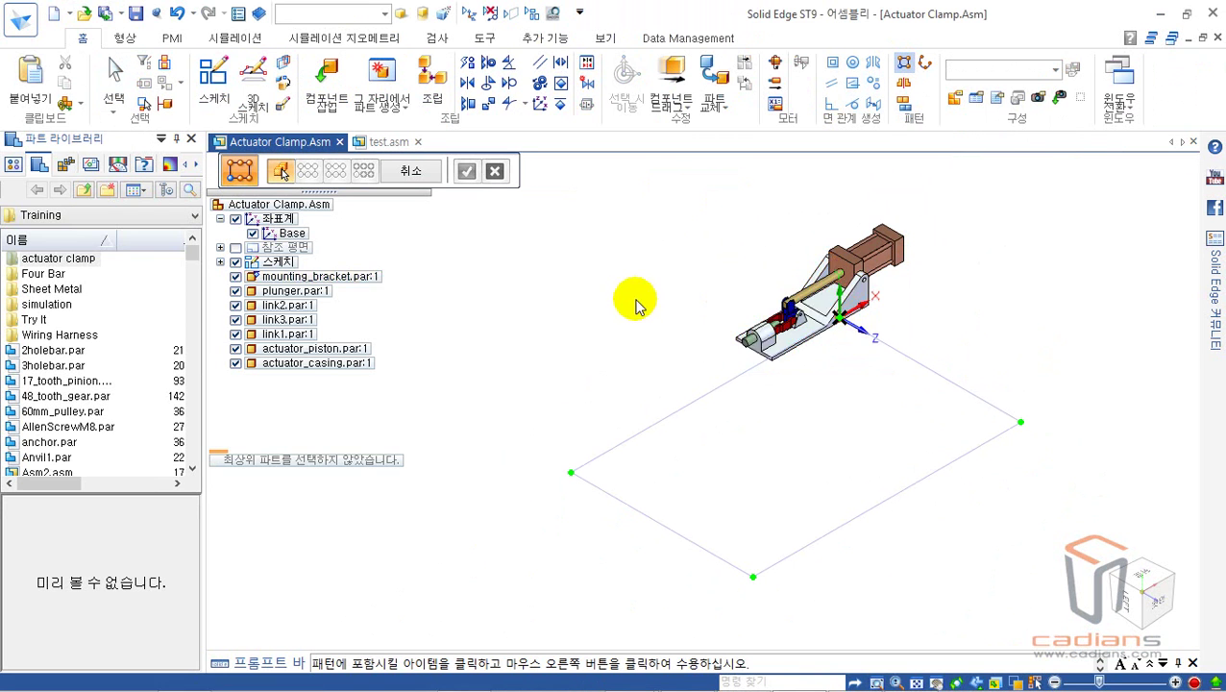
pyautogui.click(288, 276)
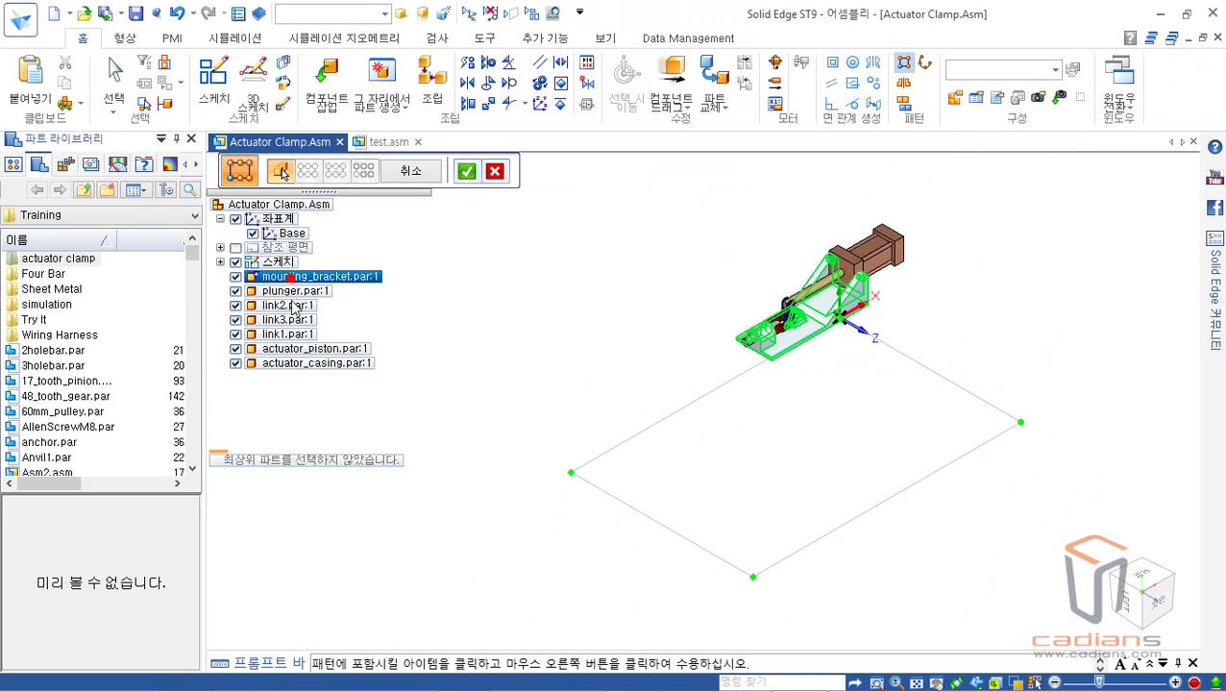
pyautogui.keyDown('shift'); pyautogui.click(299, 365); pyautogui.keyUp('shift')
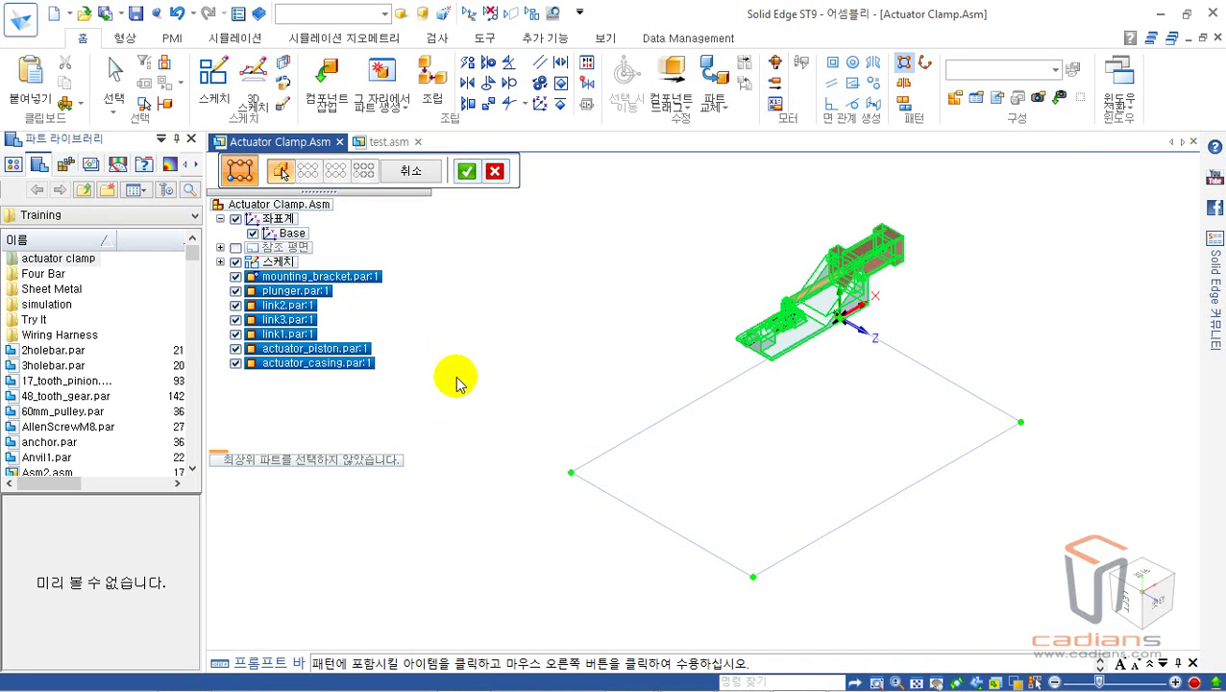
pyautogui.rightClick(675, 334)
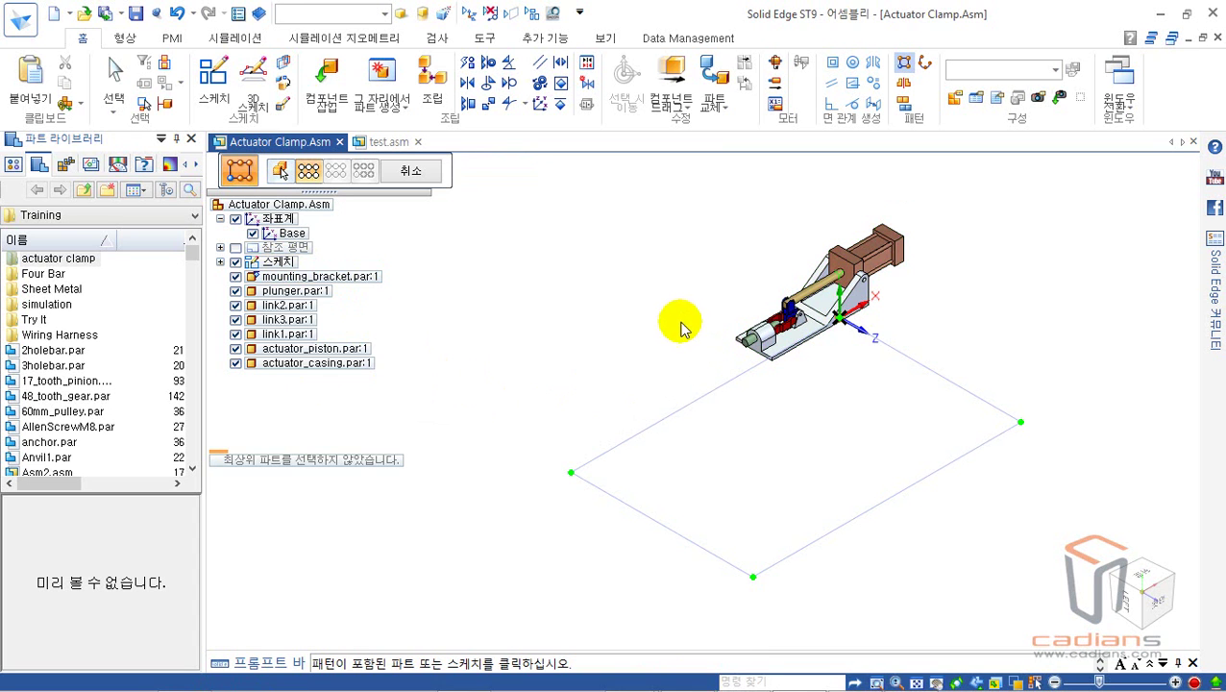
# Choose Sketch_1, which runs along the mounting bracket's lower edge, as the sketch containing the pattern.
pyautogui.scroll(1, 634, 324)
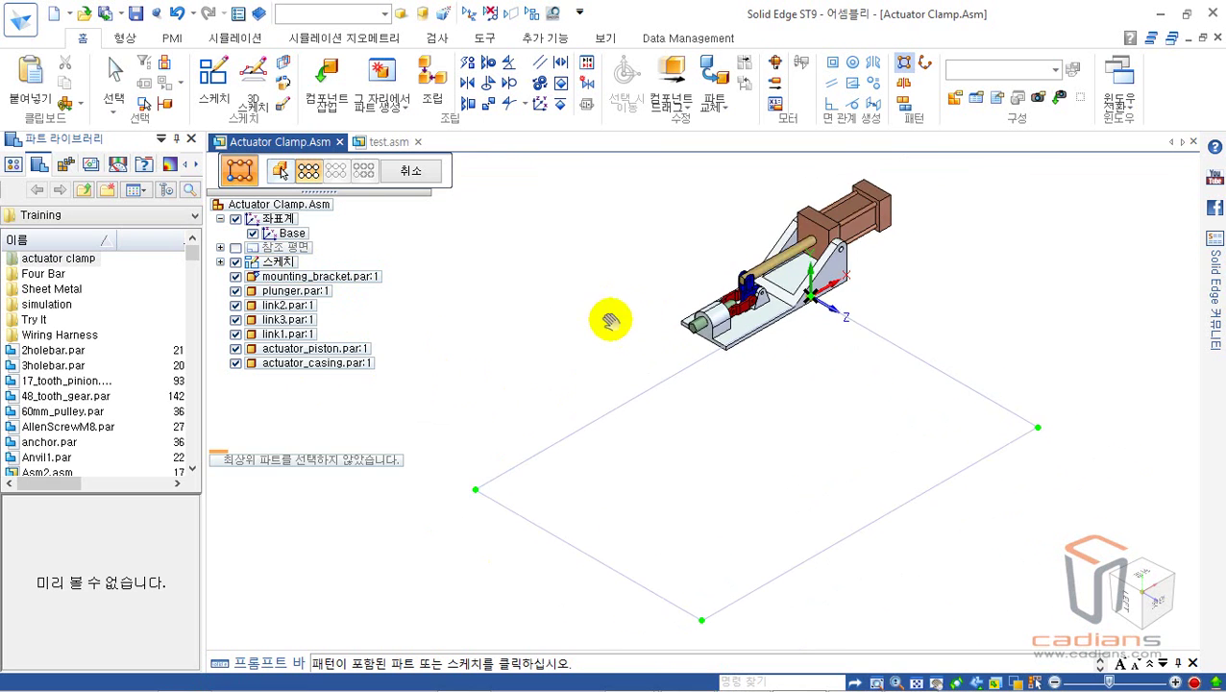
pyautogui.keyDown('shift'); pyautogui.moveTo(634, 325); pyautogui.dragTo(569, 331, button='middle'); pyautogui.keyUp('shift')
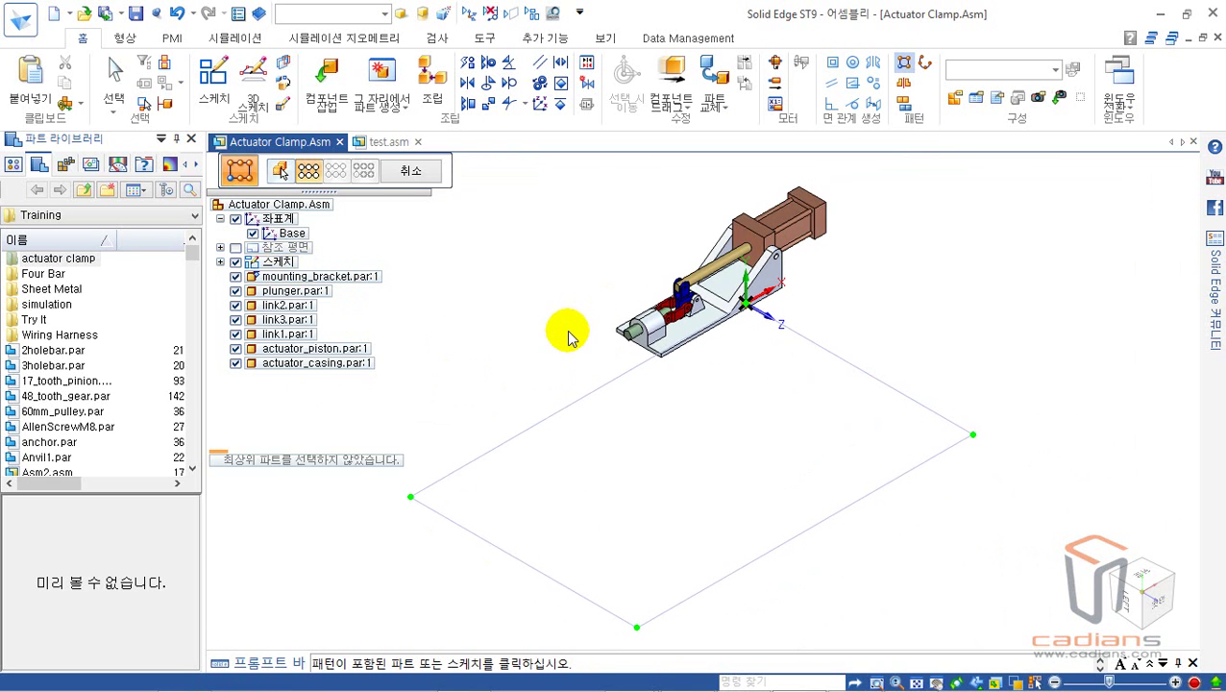
pyautogui.scroll(-1, 568, 336)
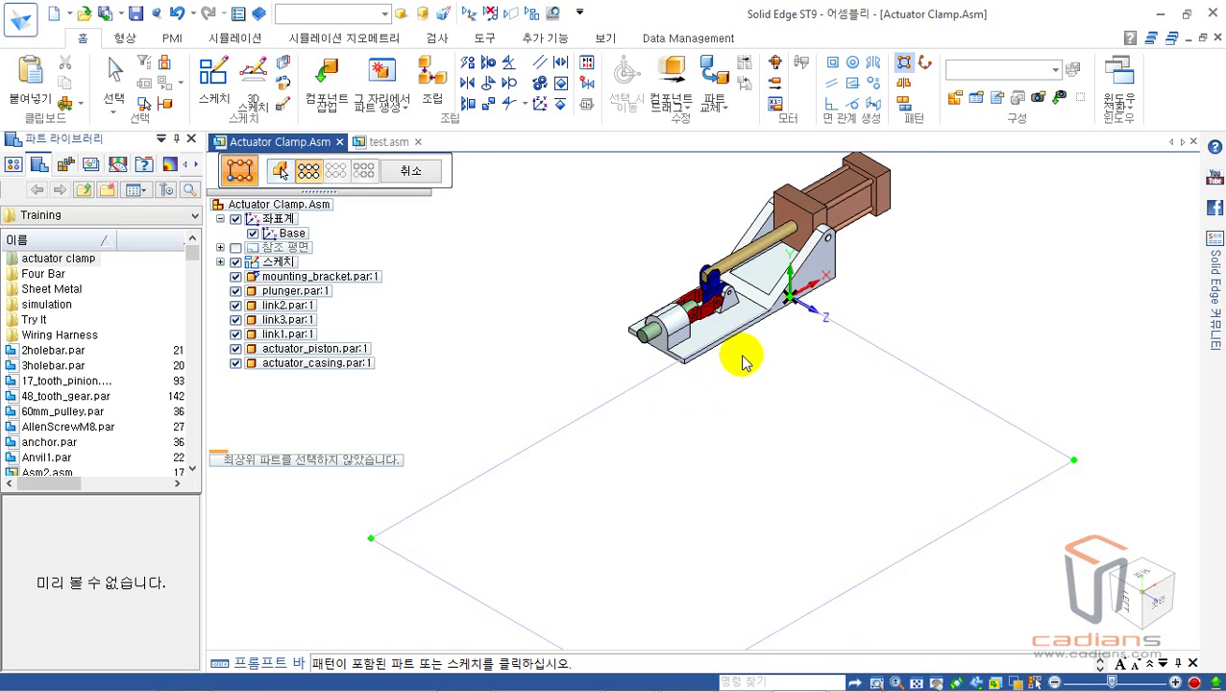
pyautogui.scroll(-1, 743, 359)
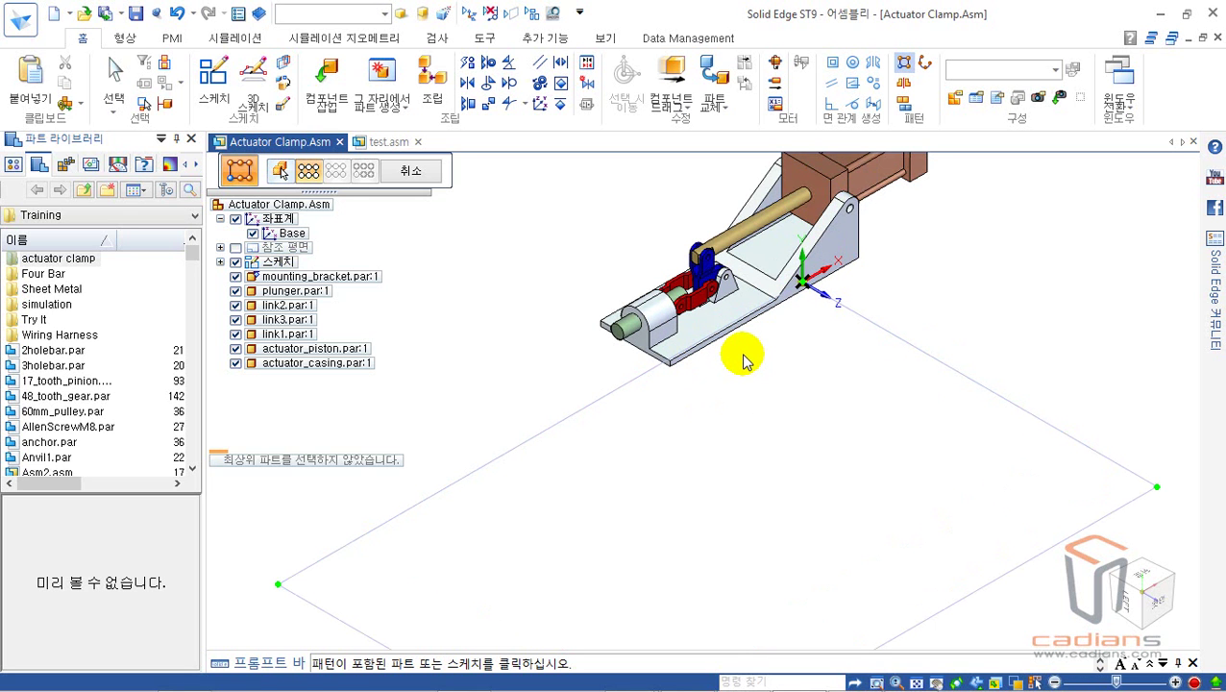
pyautogui.scroll(-2, 739, 326)
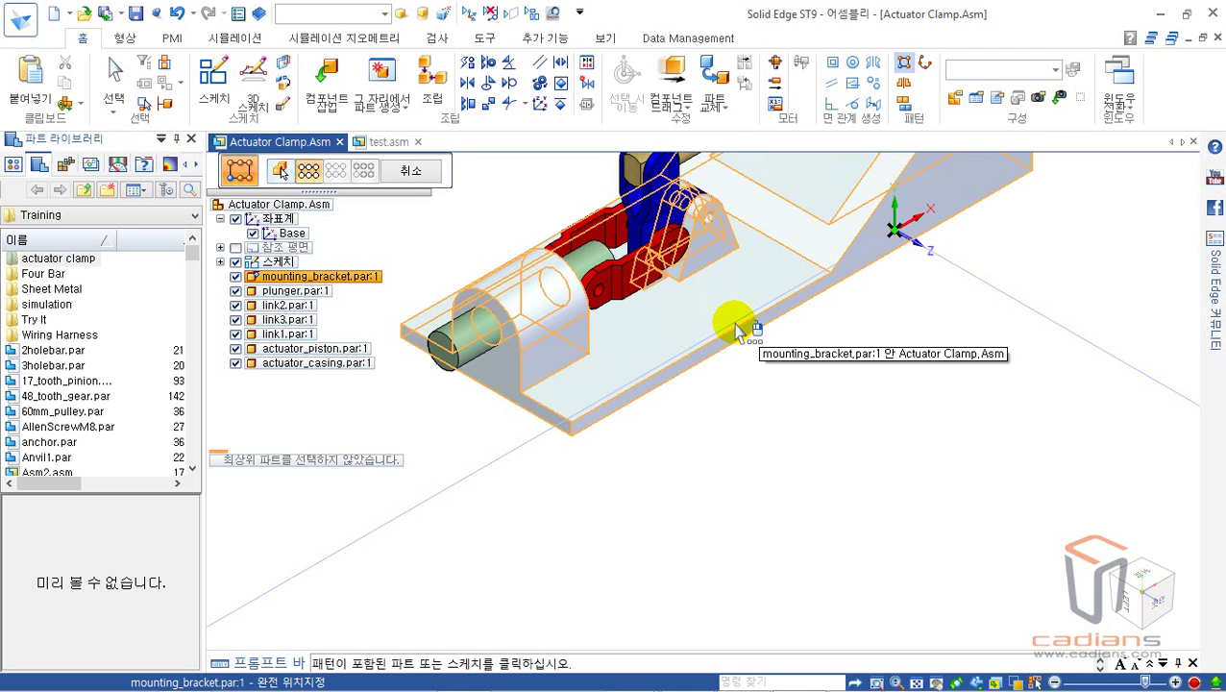
pyautogui.rightClick(737, 329)
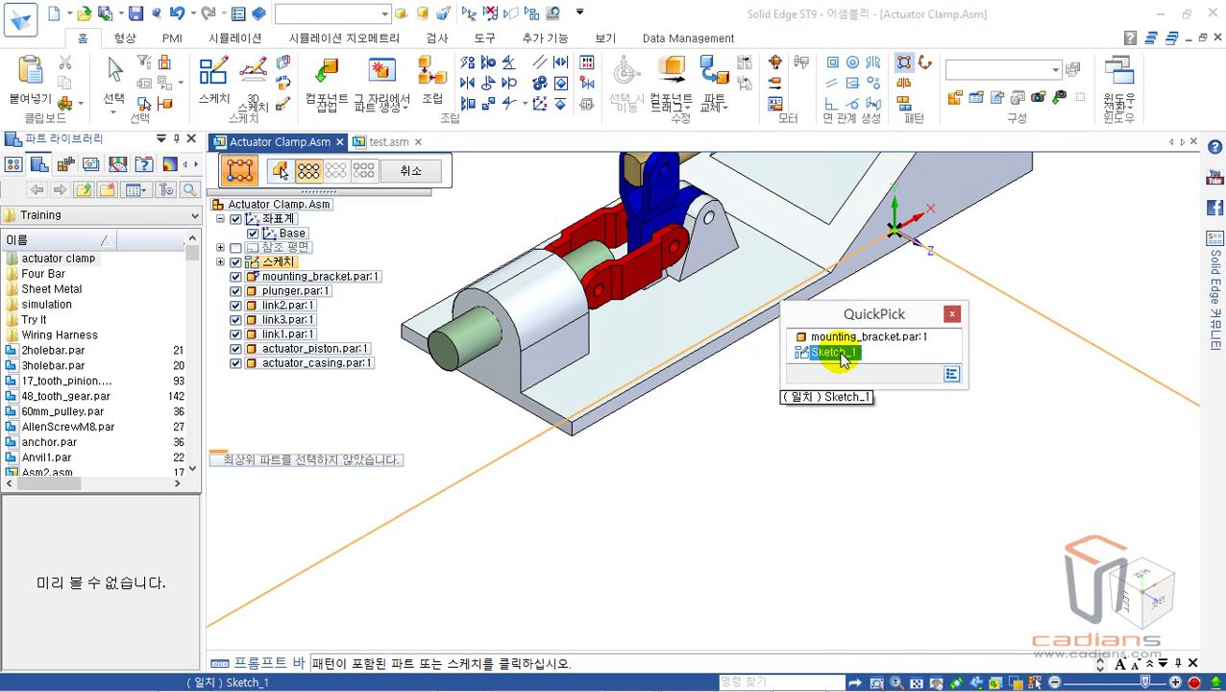
pyautogui.click(834, 353)
# Select the sketch's rectangular pattern as the layout and finish the component pattern at its corners.
pyautogui.scroll(-5, 865, 367)
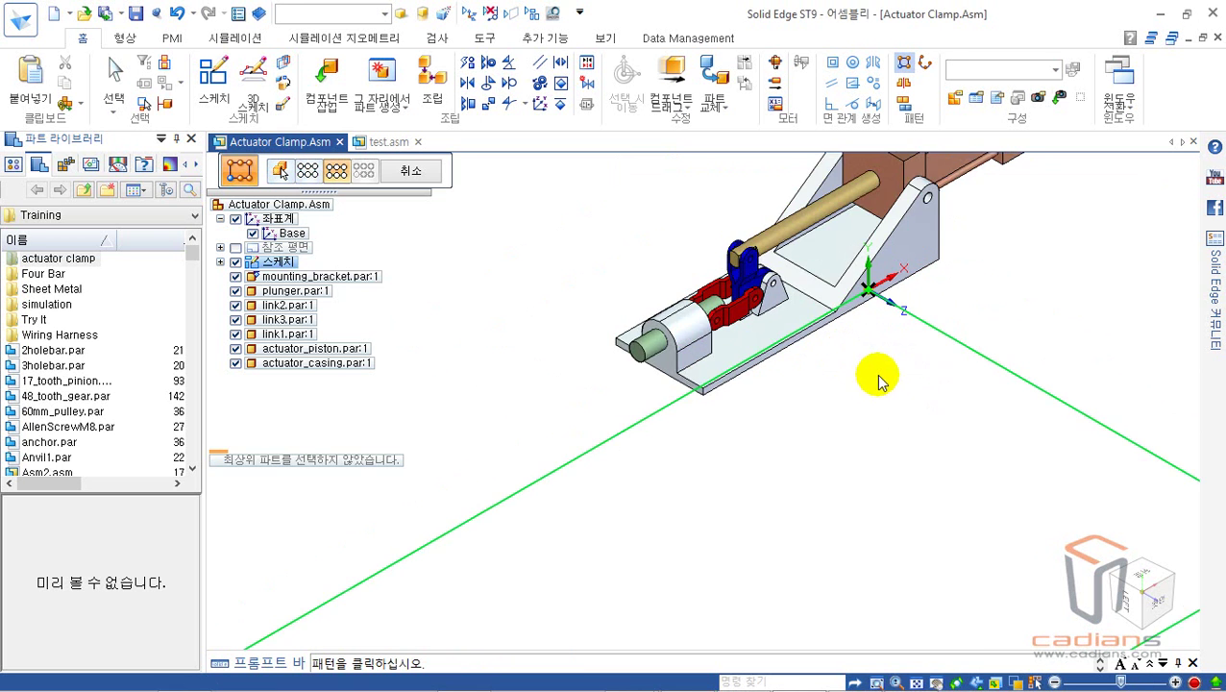
pyautogui.keyDown('shift'); pyautogui.moveTo(878, 354); pyautogui.dragTo(878, 347, button='middle'); pyautogui.keyUp('shift')
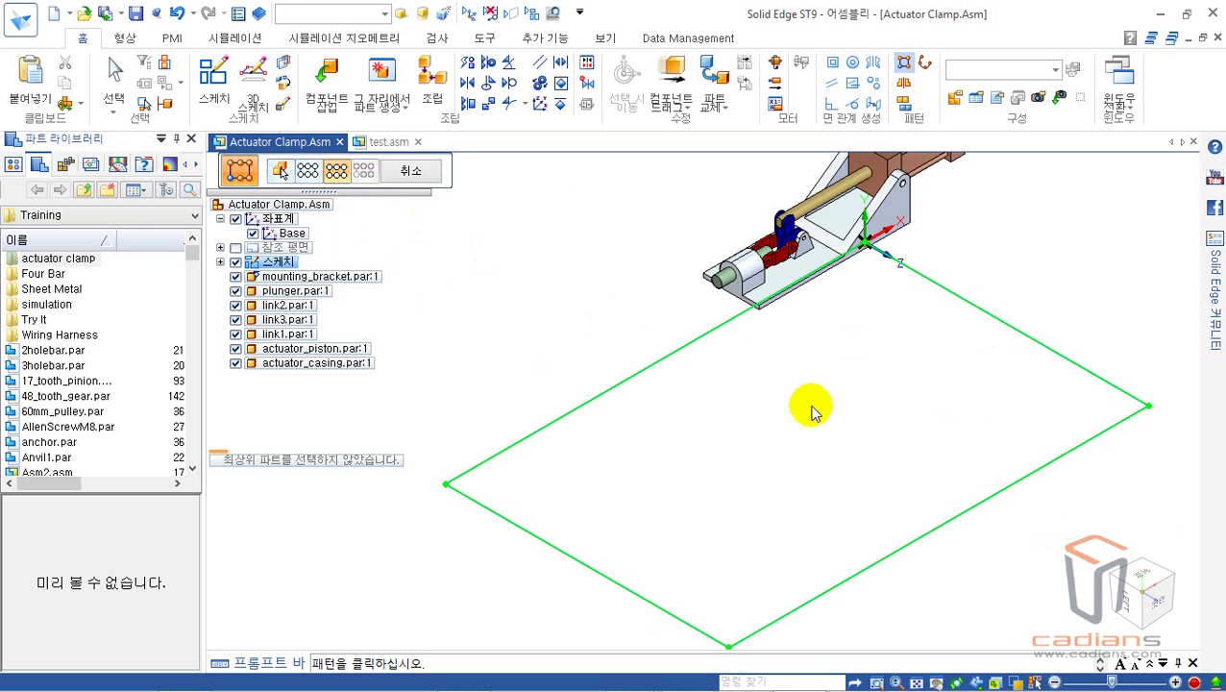
pyautogui.click(679, 354)
pyautogui.scroll(-2, 788, 394)
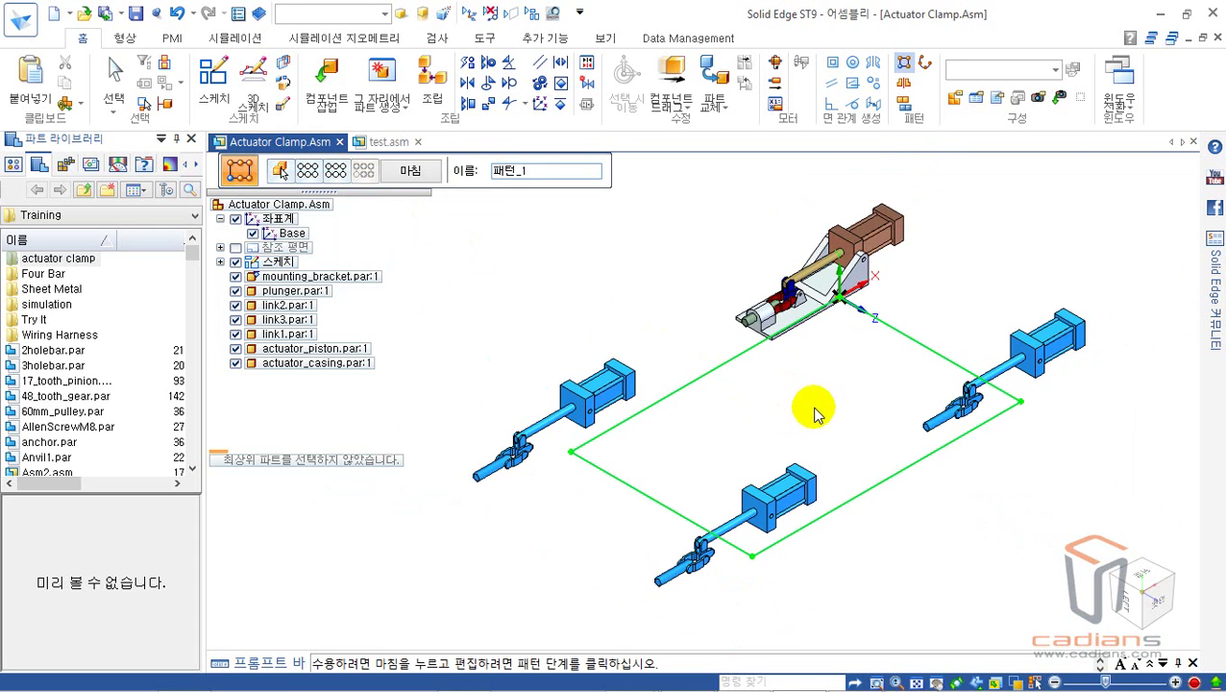
pyautogui.keyDown('shift'); pyautogui.moveTo(814, 407); pyautogui.dragTo(786, 363, button='middle'); pyautogui.keyUp('shift')
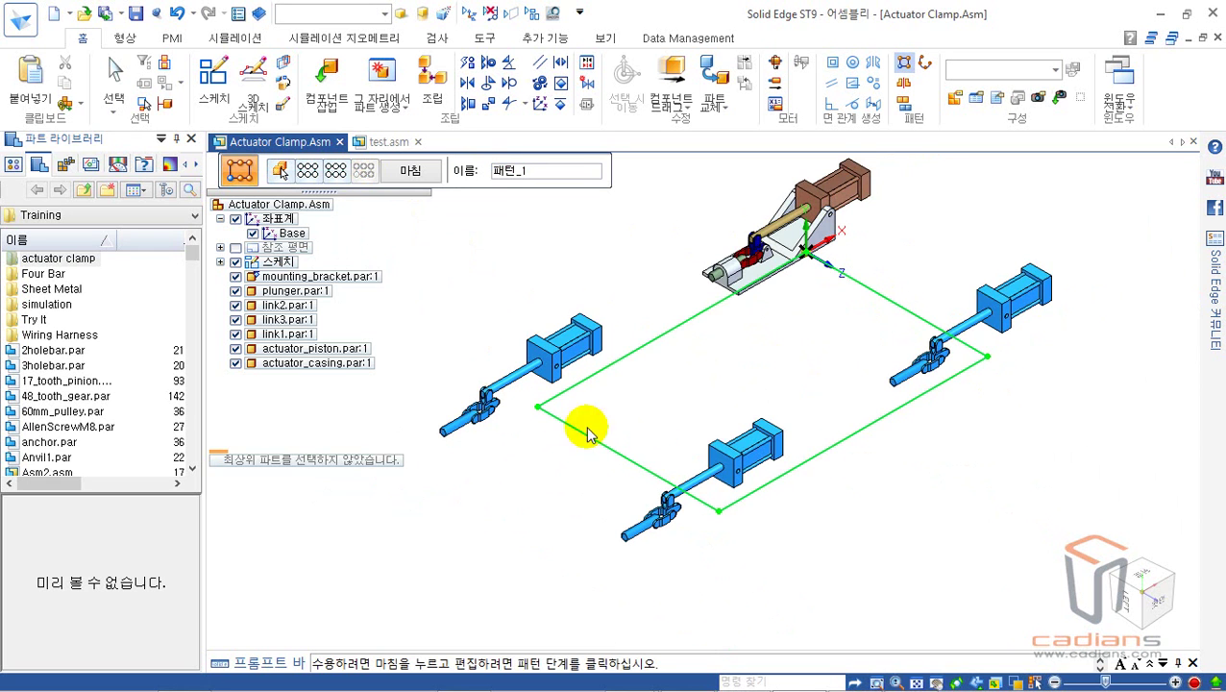
pyautogui.rightClick(796, 389)
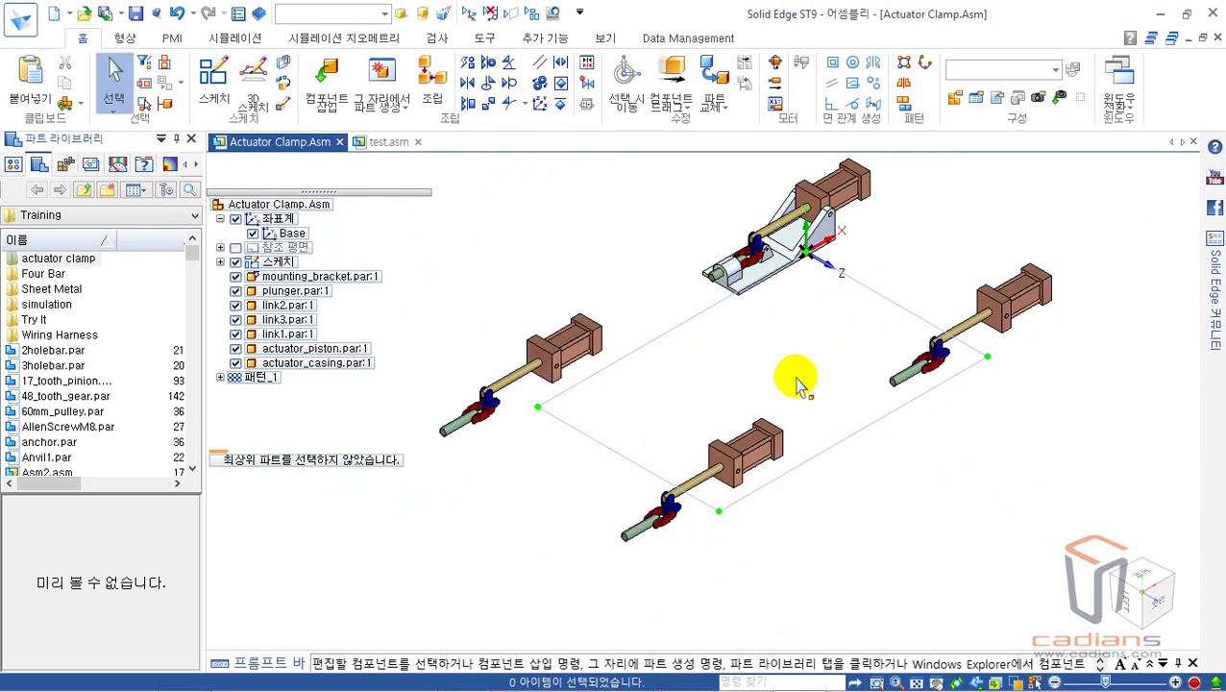
pyautogui.moveTo(799, 386)
pyautogui.mouseDown(button='middle')
pyautogui.moveTo(793, 300)
pyautogui.moveTo(793, 375)
pyautogui.mouseUp(button='middle')
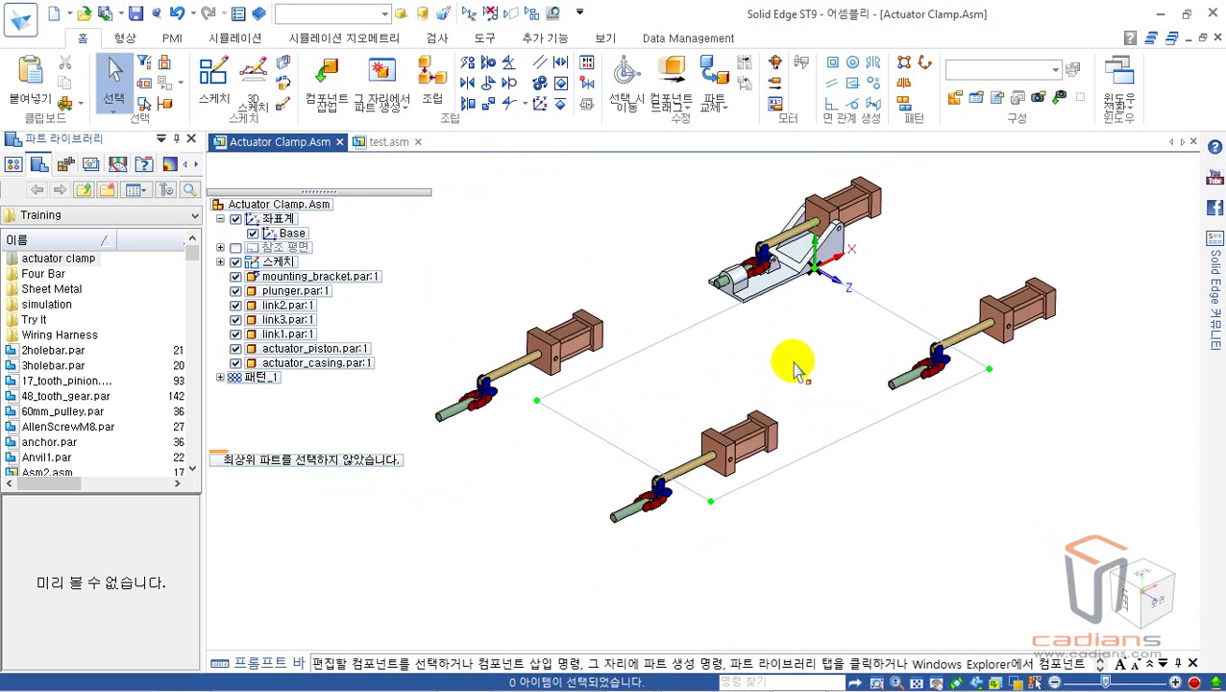
pyautogui.click(796, 362)
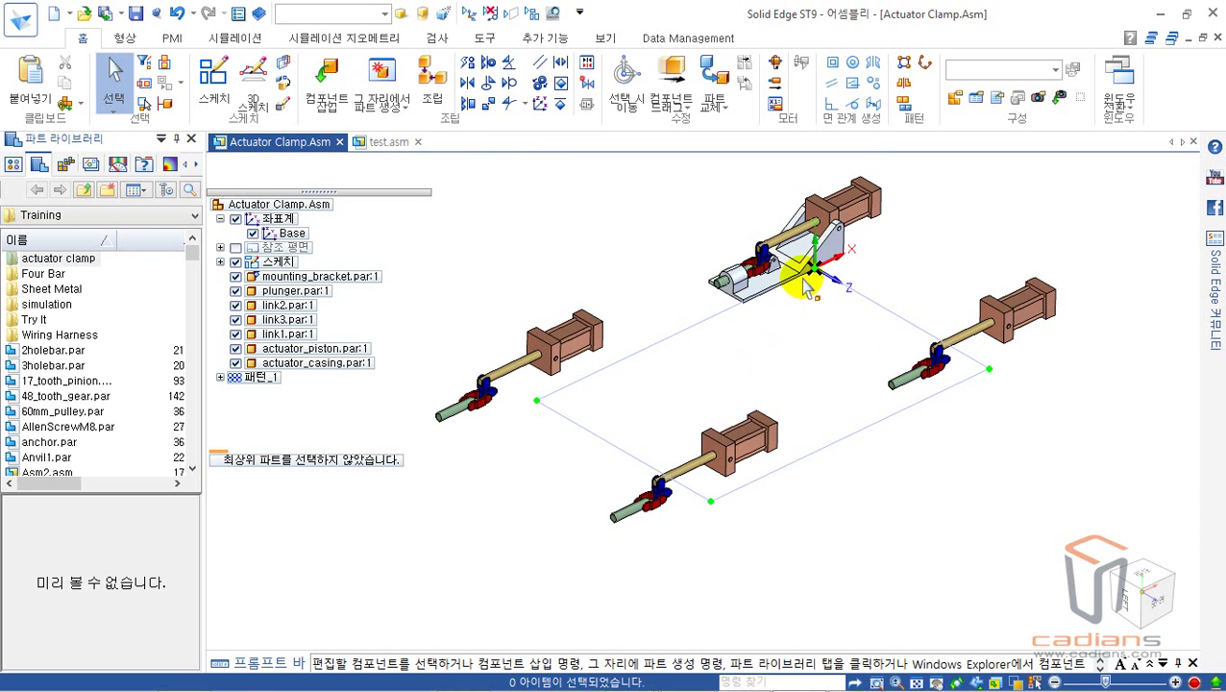
pyautogui.click(583, 256)
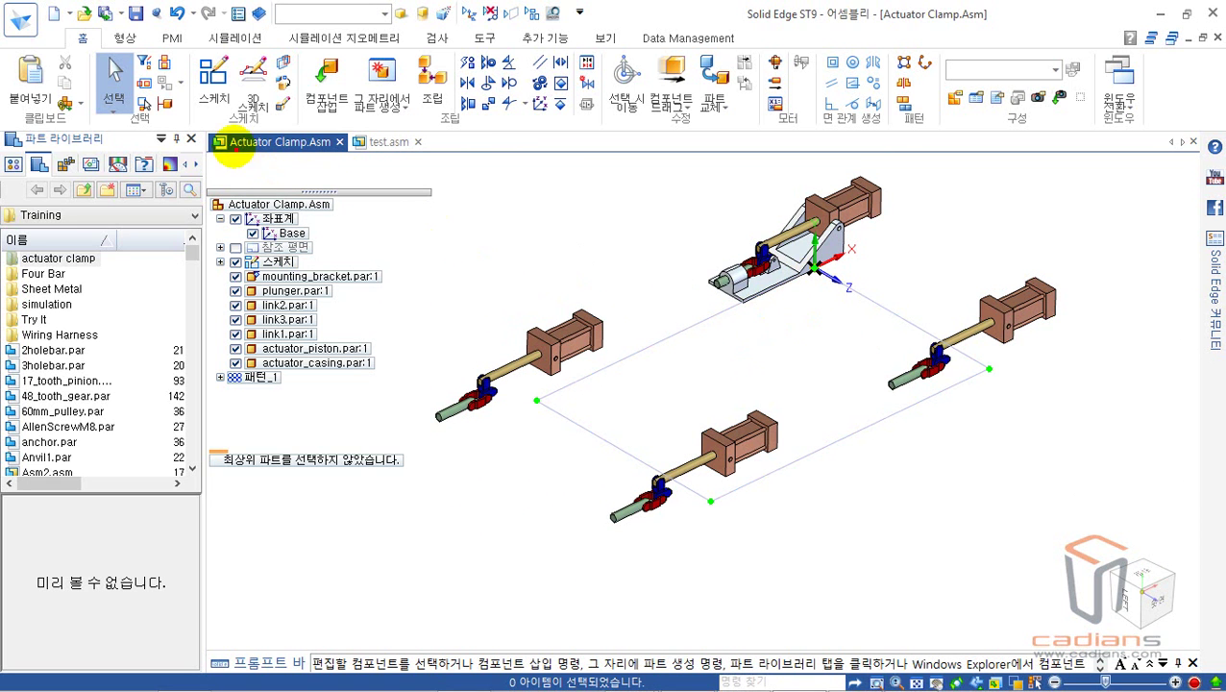
pyautogui.click(166, 37)
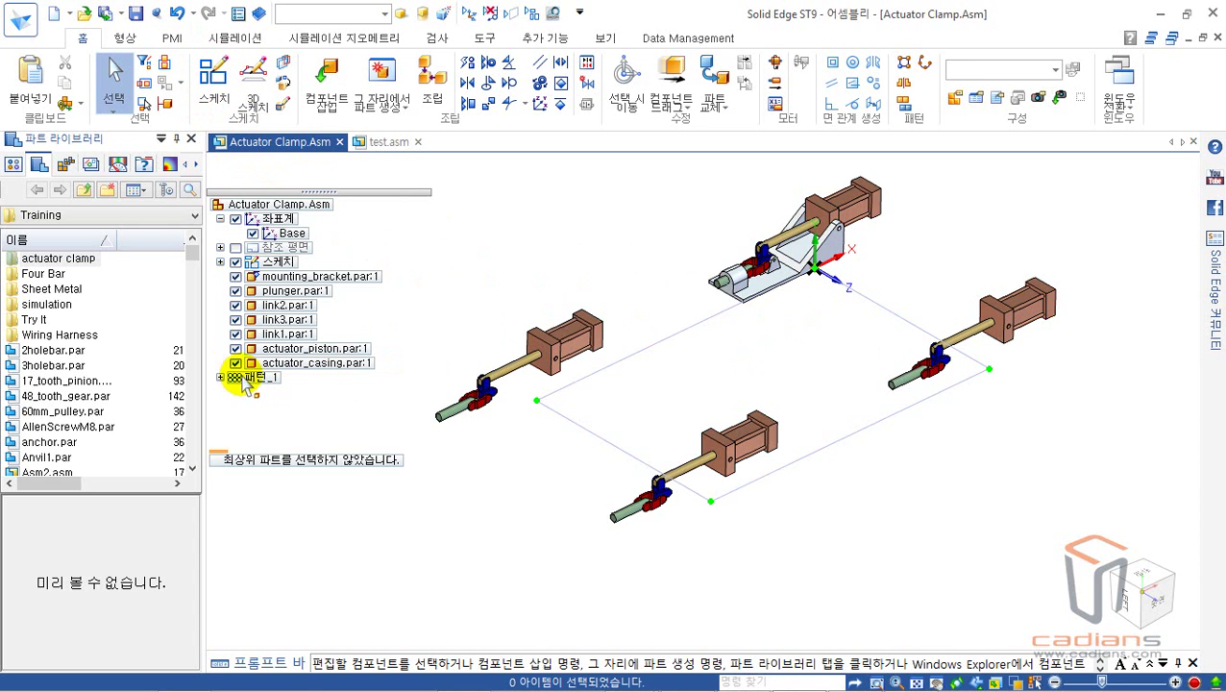
# Try to delete a single patterned copy of the actuator casing.
pyautogui.click(568, 342)
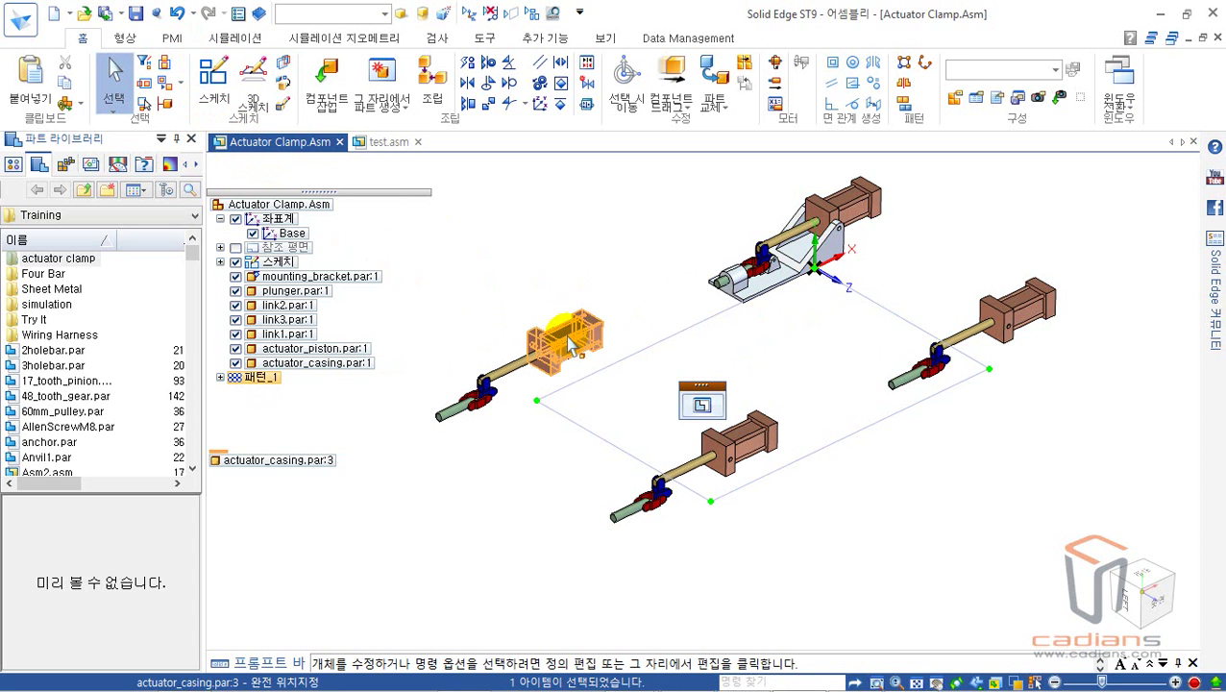
pyautogui.press('Delete')
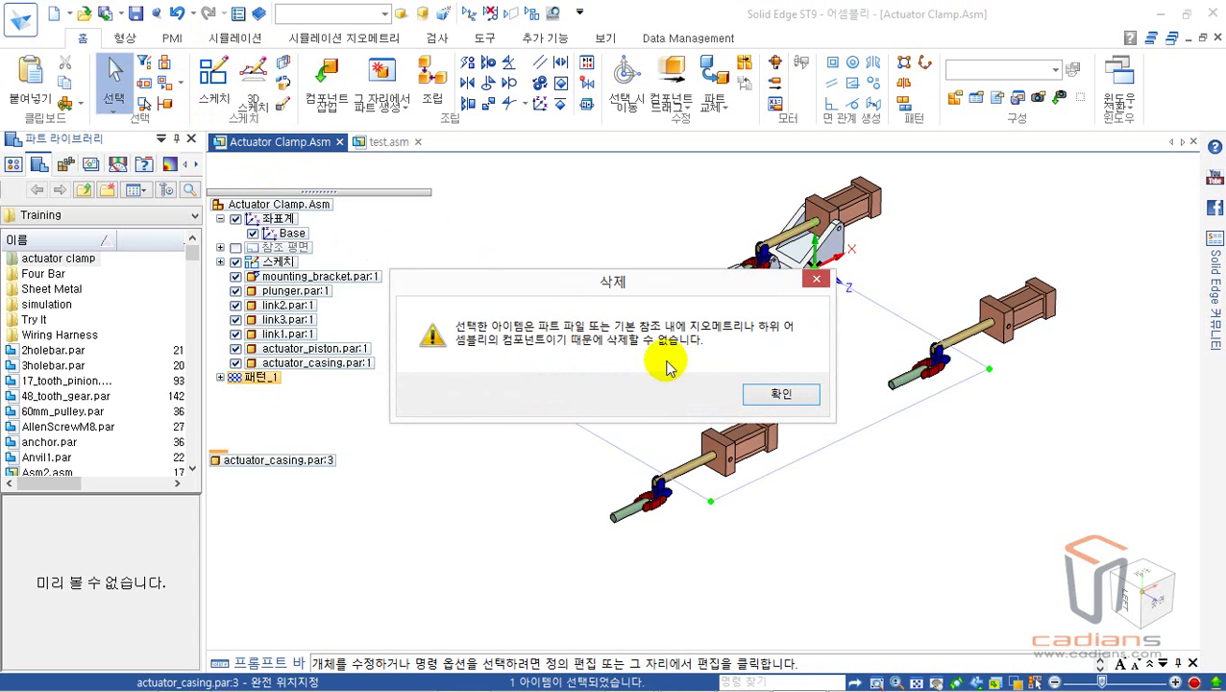
pyautogui.click(776, 392)
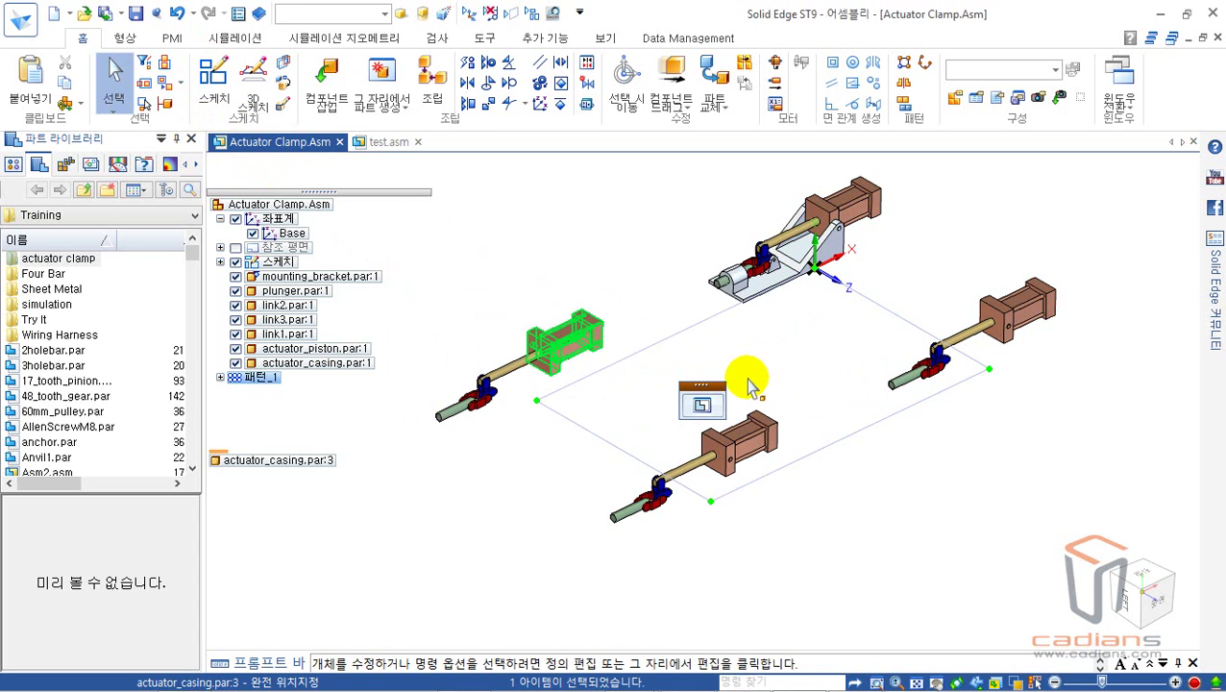
# Delete the whole component pattern 패턴_1 and the rectangular layout sketch Sketch_1 from the assembly.
pyautogui.click(258, 379)
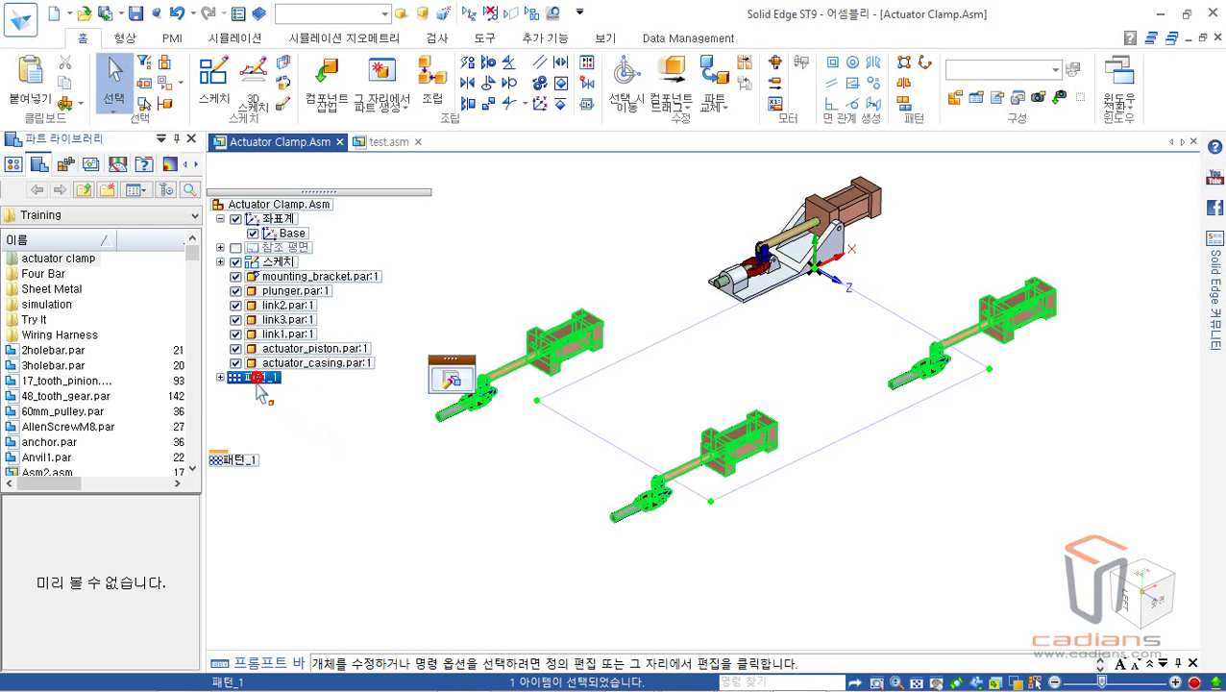
pyautogui.press('Delete')
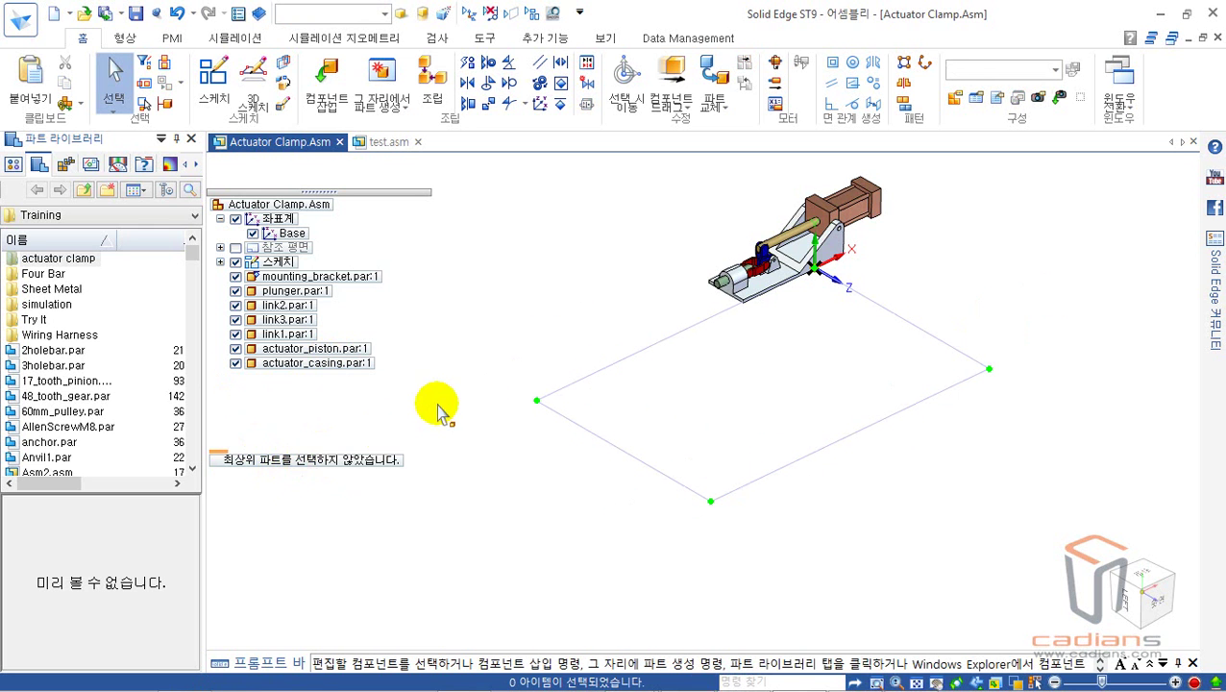
pyautogui.click(604, 372)
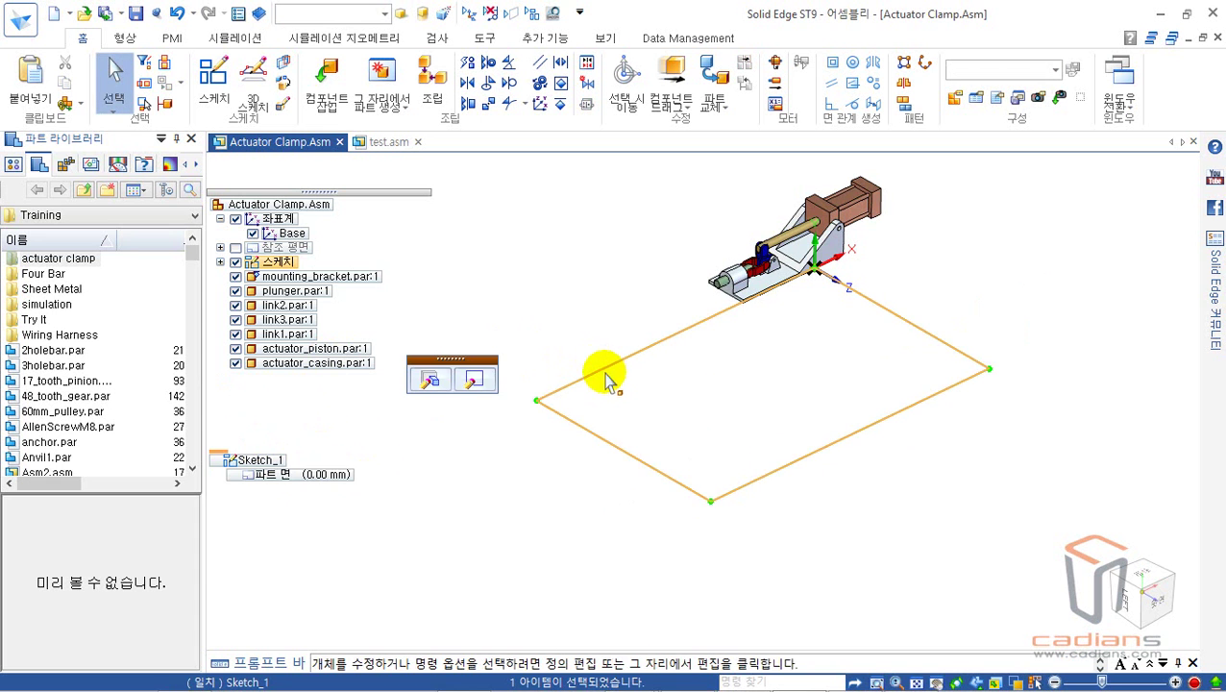
pyautogui.press('Delete')
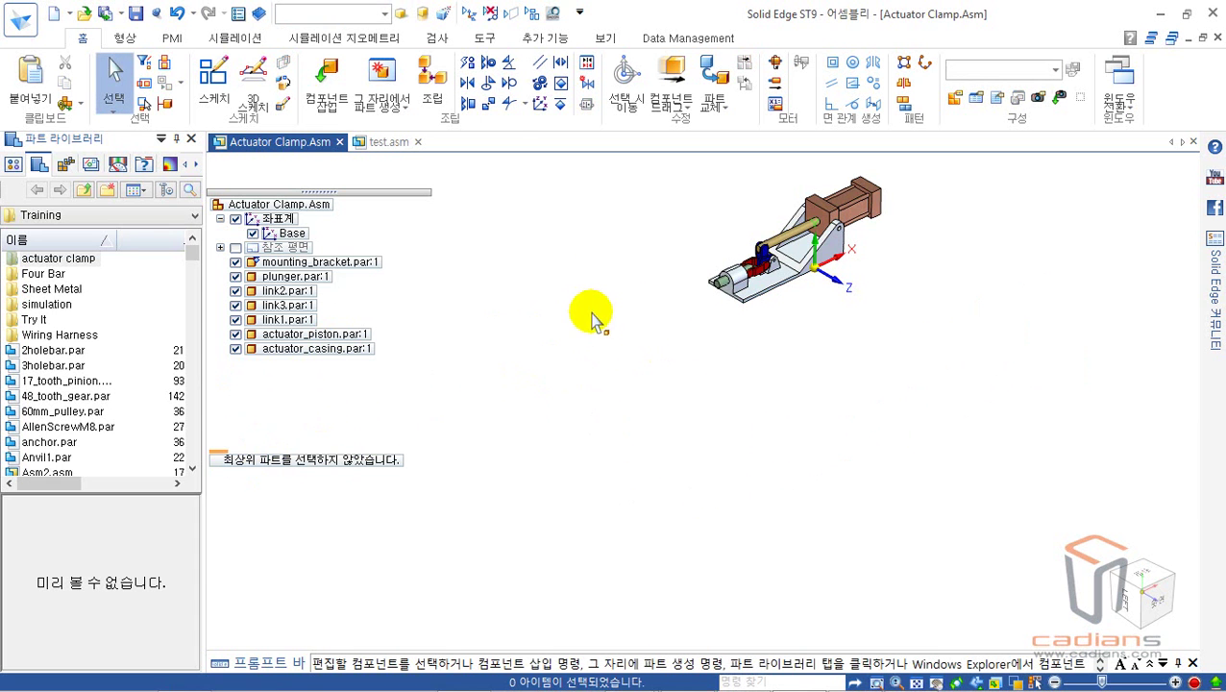
pyautogui.click(1138, 588)
pyautogui.press('Escape')
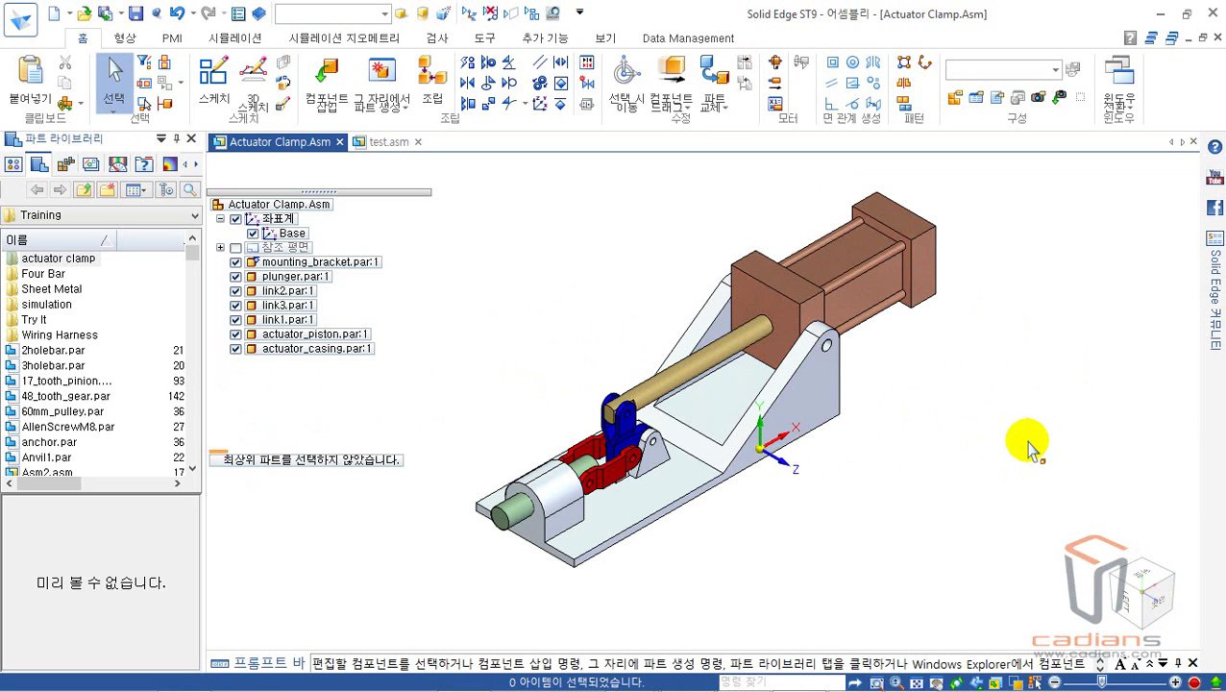
pyautogui.moveTo(547, 255); pyautogui.dragTo(573, 373, button='middle')
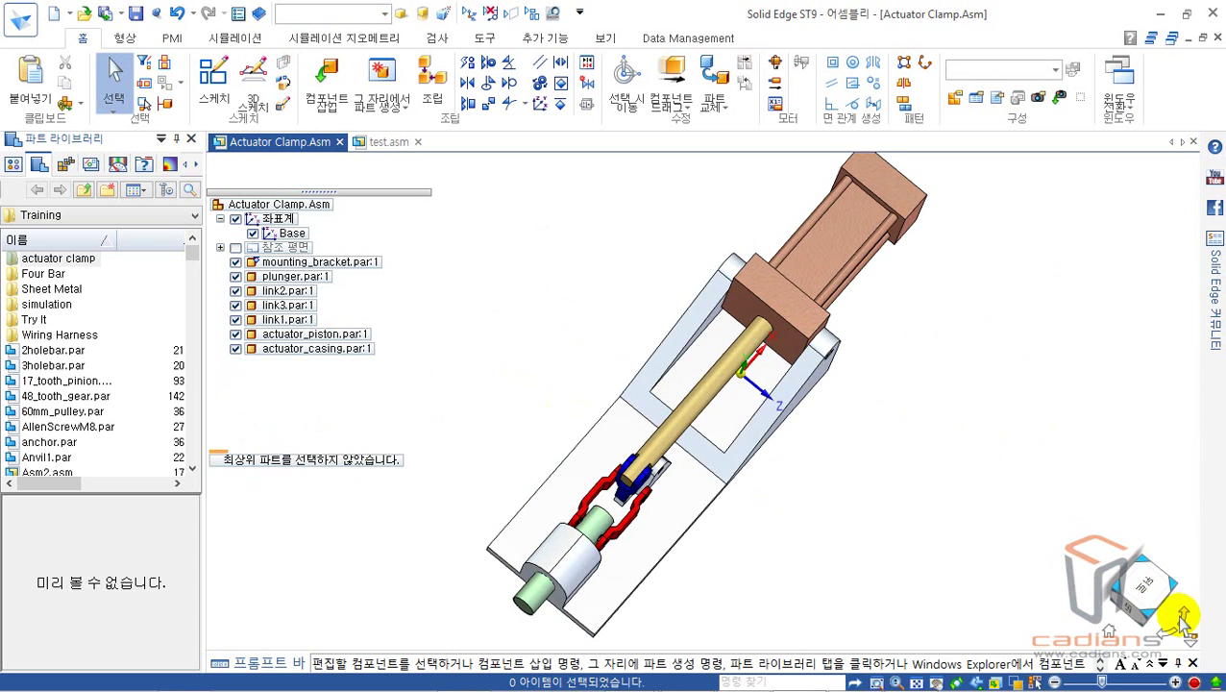
pyautogui.click(1147, 609)
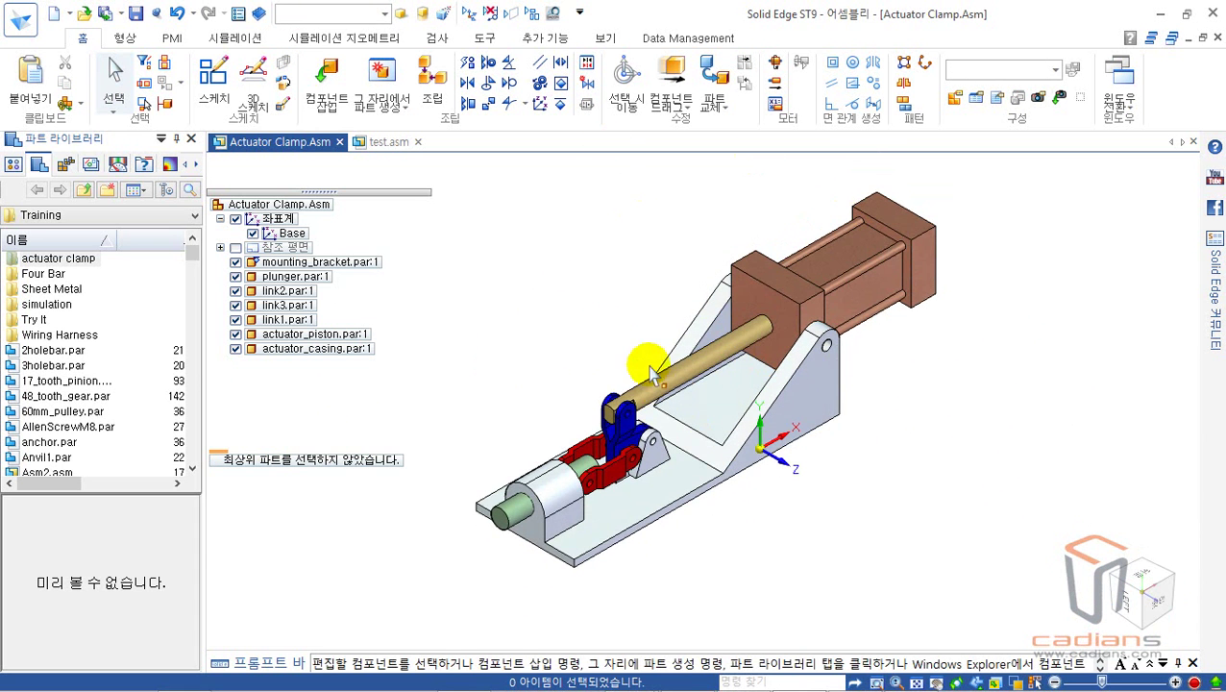
pyautogui.click(534, 288)
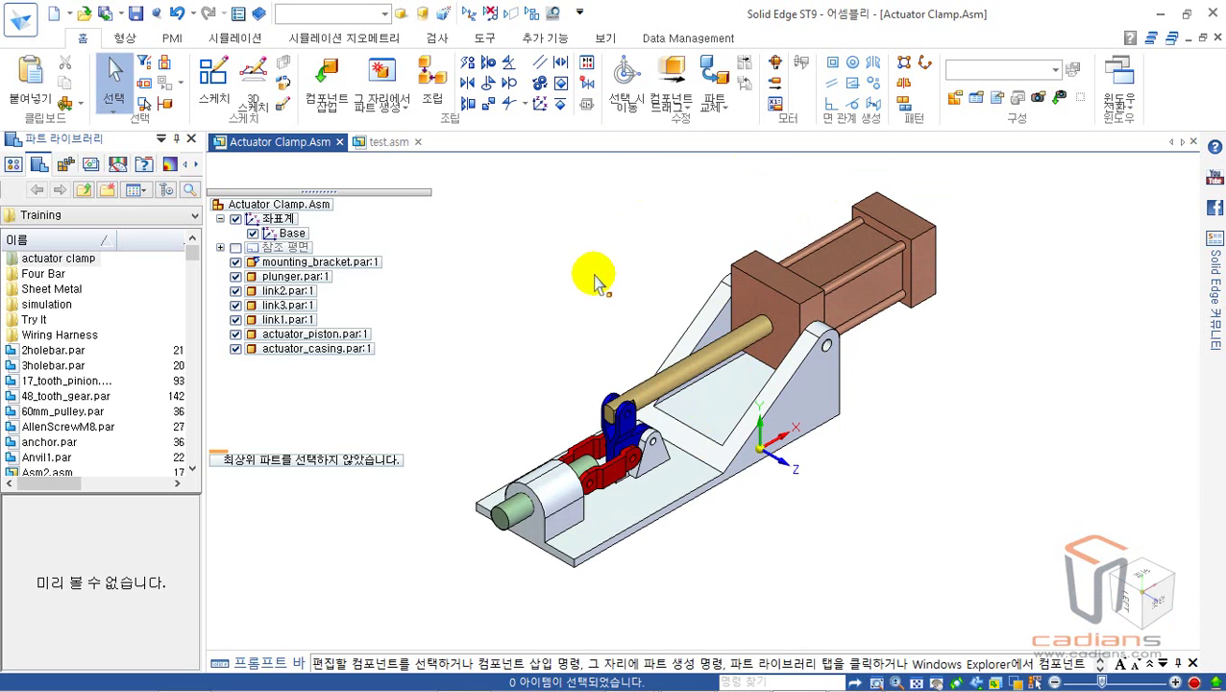
# Start an interference check on the clamp assembly and open its options.
pyautogui.click(486, 40)
pyautogui.click(440, 40)
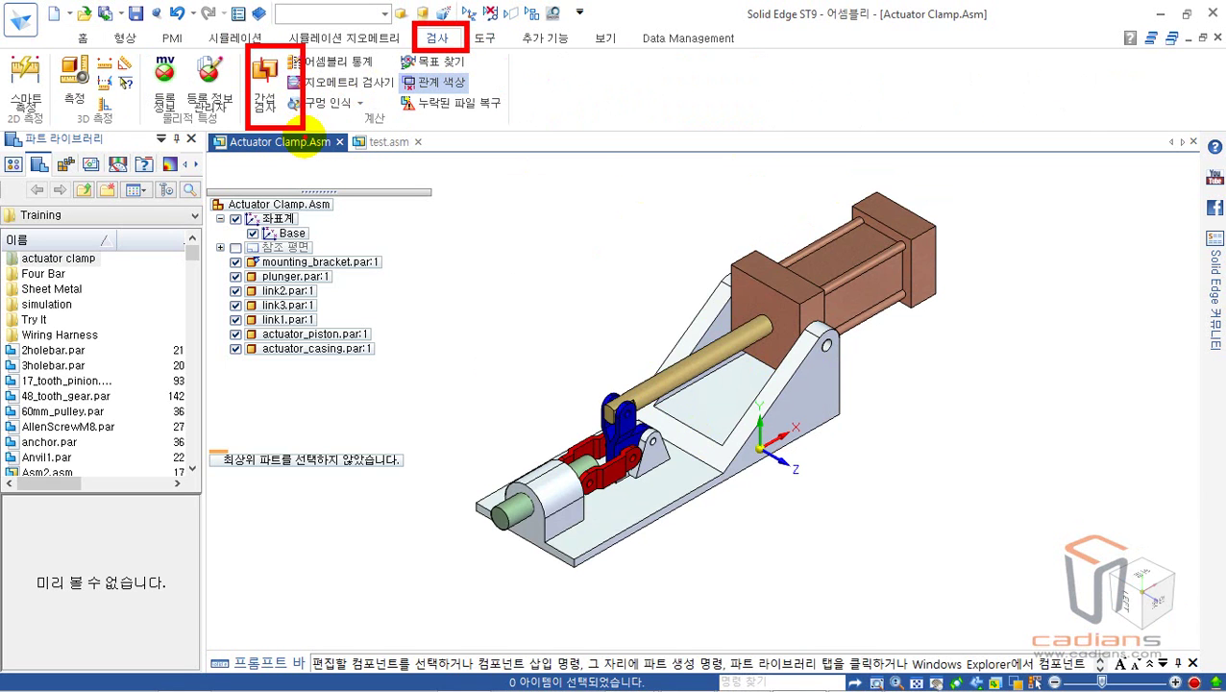
pyautogui.click(267, 94)
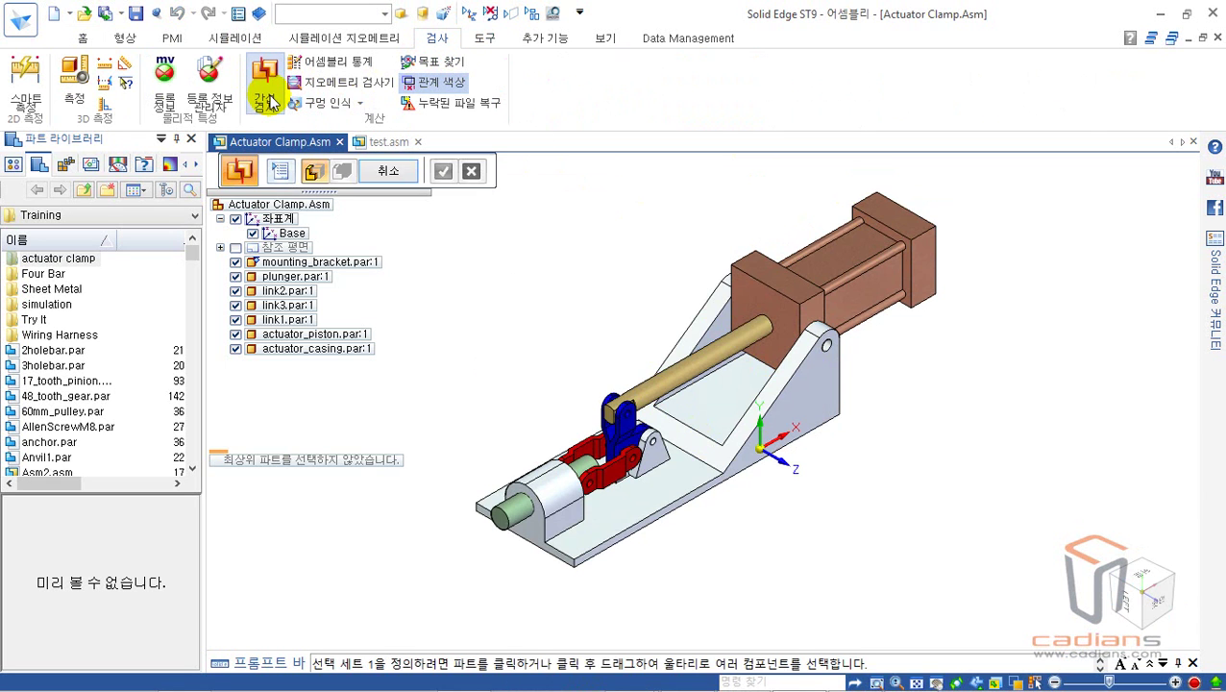
pyautogui.click(280, 175)
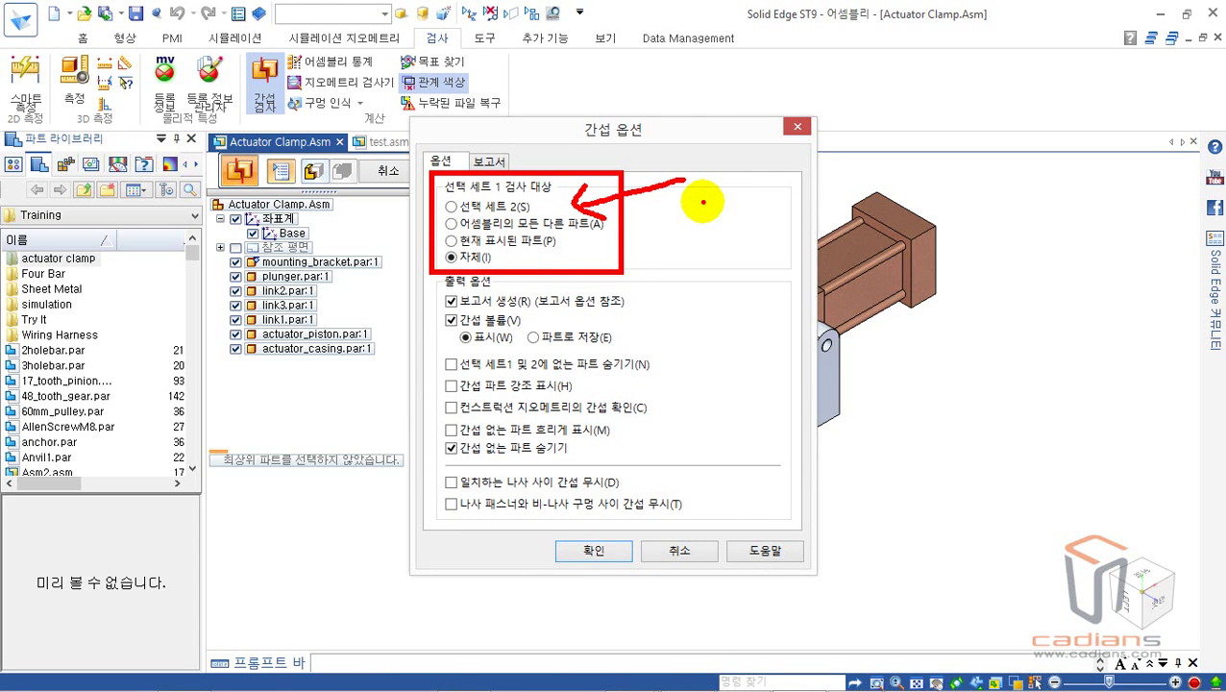
pyautogui.moveTo(609, 227); pyautogui.dragTo(693, 230)
pyautogui.moveTo(613, 210); pyautogui.dragTo(634, 269)
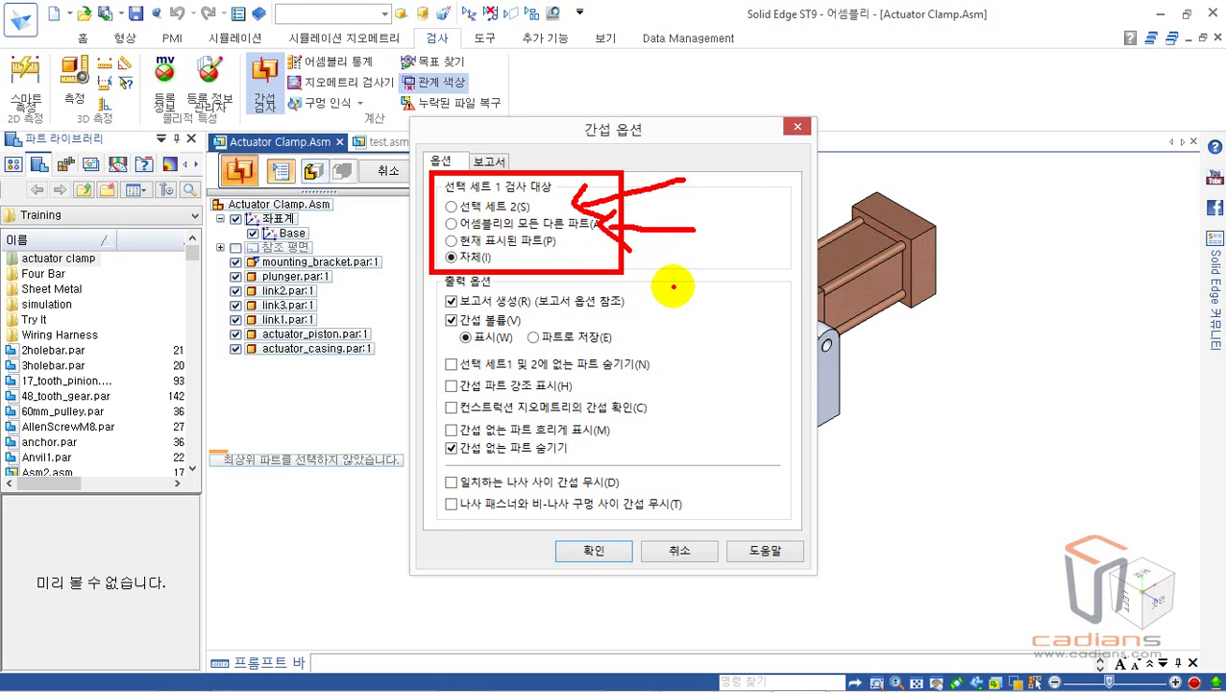
pyautogui.moveTo(662, 279)
pyautogui.mouseDown()
pyautogui.moveTo(557, 240)
pyautogui.moveTo(580, 254)
pyautogui.mouseUp()
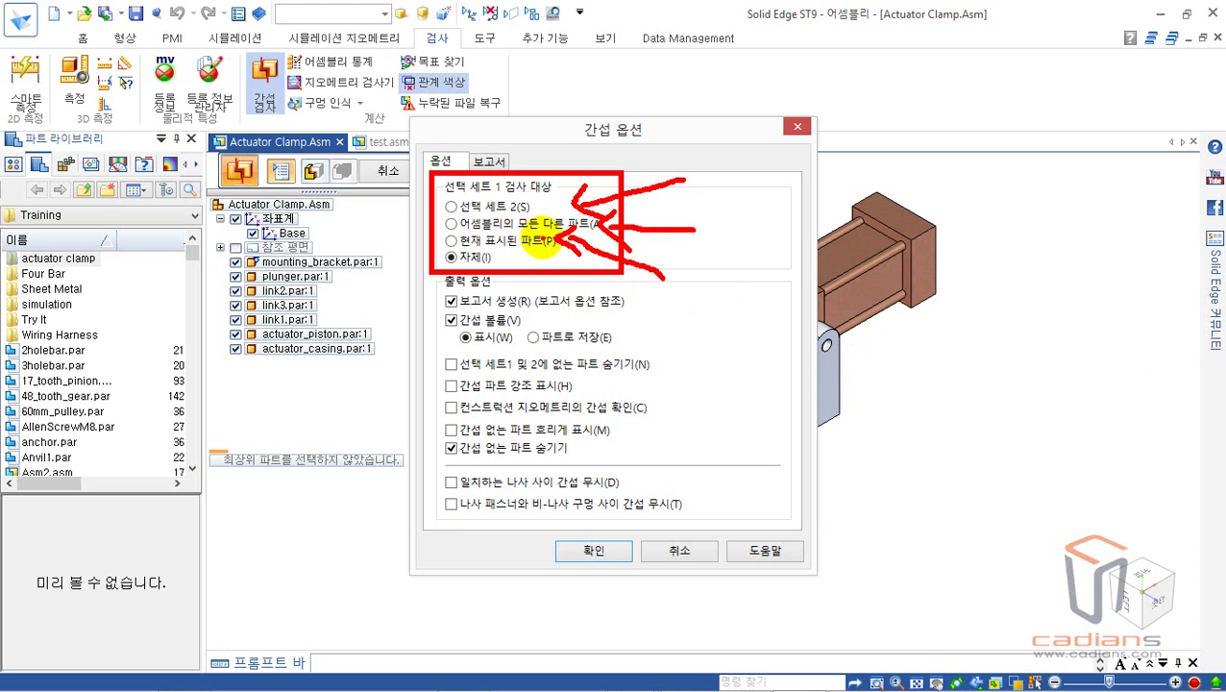
pyautogui.moveTo(490, 237)
pyautogui.mouseDown()
pyautogui.moveTo(444, 248)
pyautogui.moveTo(489, 263)
pyautogui.mouseUp()
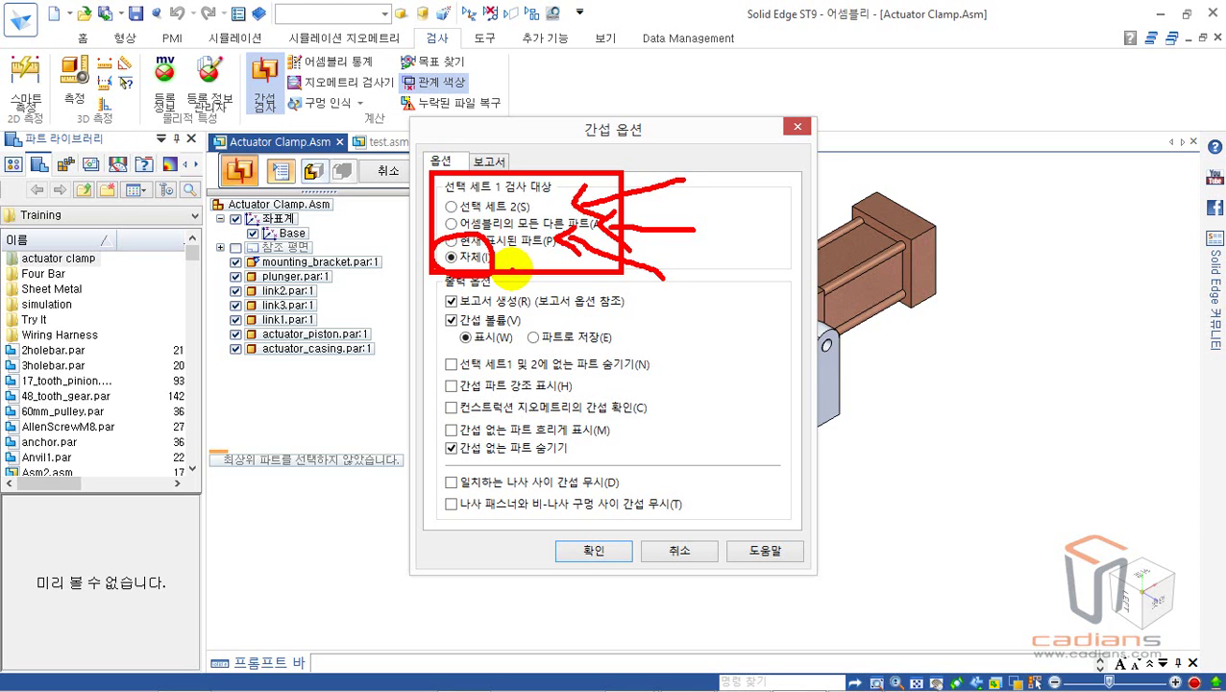
pyautogui.press('Escape')
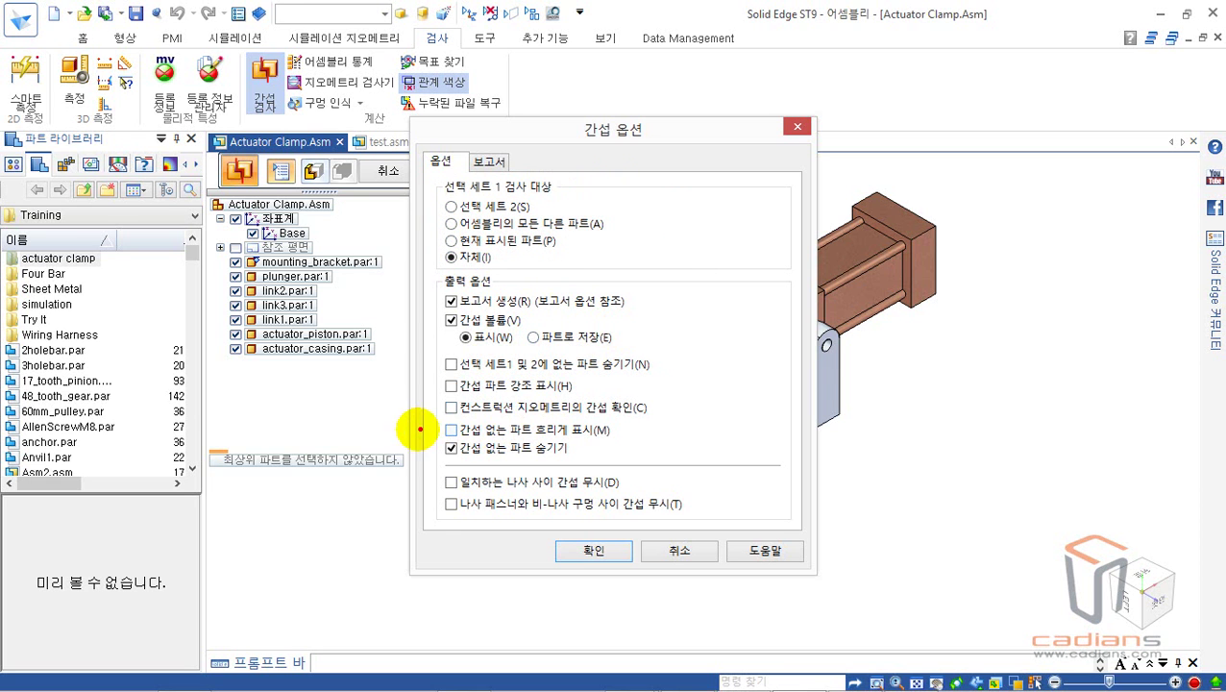
pyautogui.moveTo(421, 438); pyautogui.dragTo(598, 463)
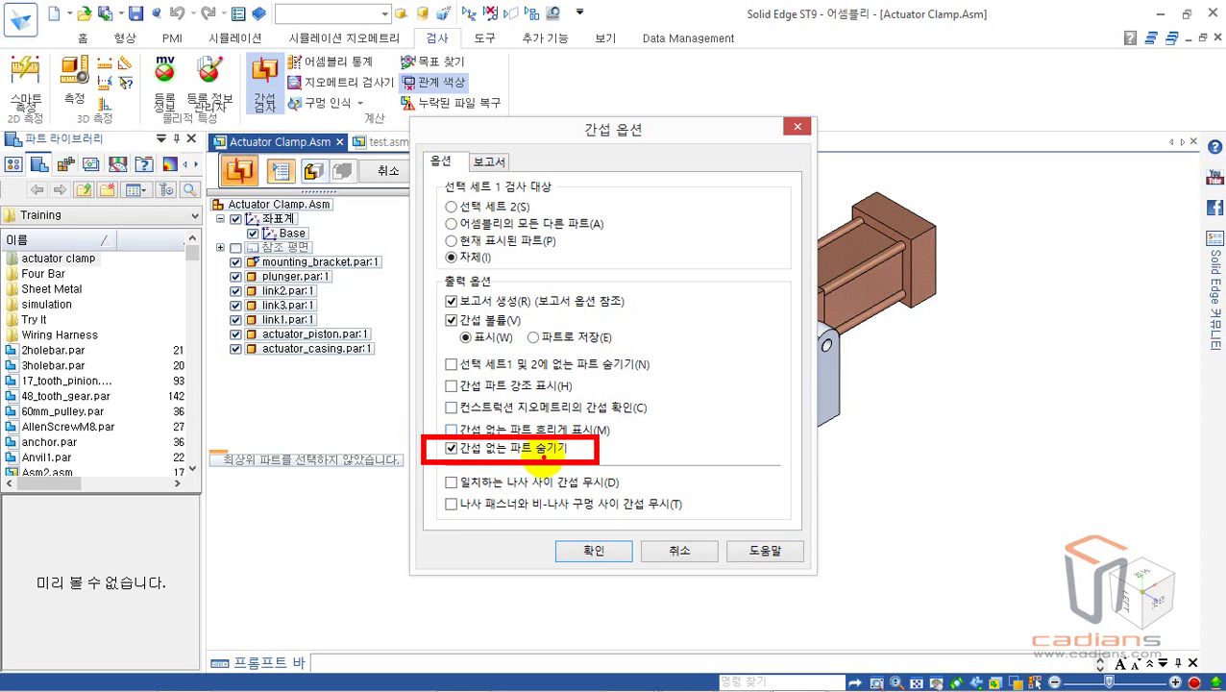
# Turn off the option that hides parts without interference and accept the interference options.
pyautogui.click(450, 449)
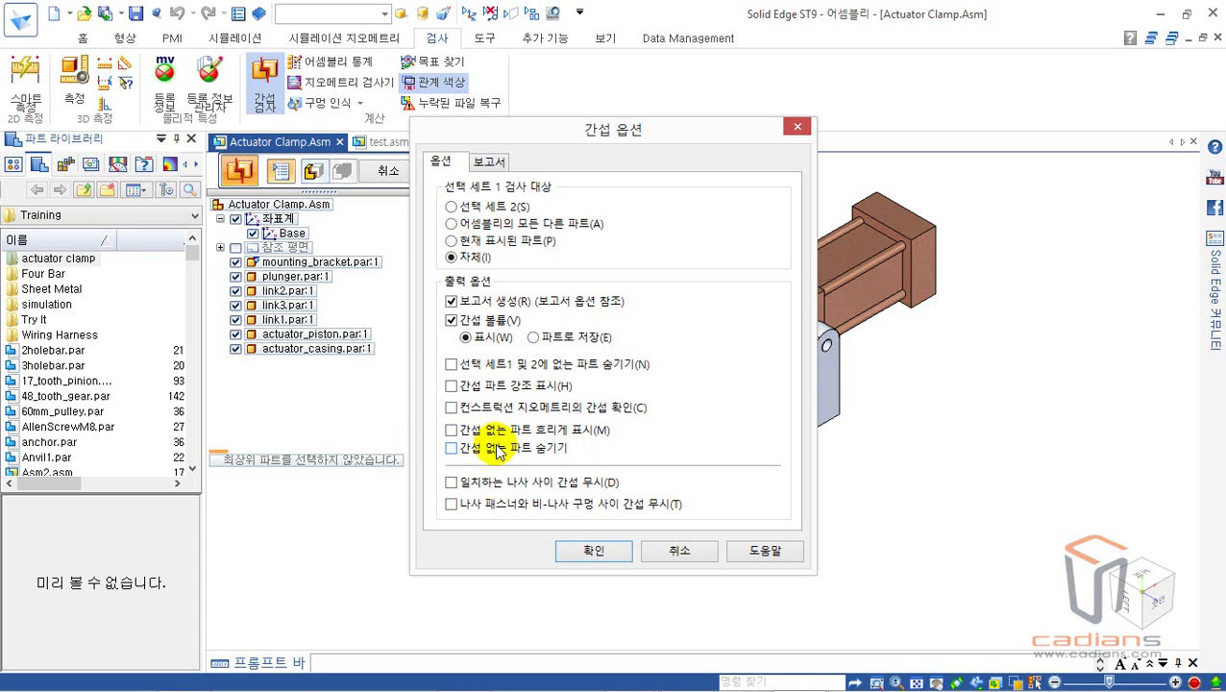
pyautogui.click(595, 551)
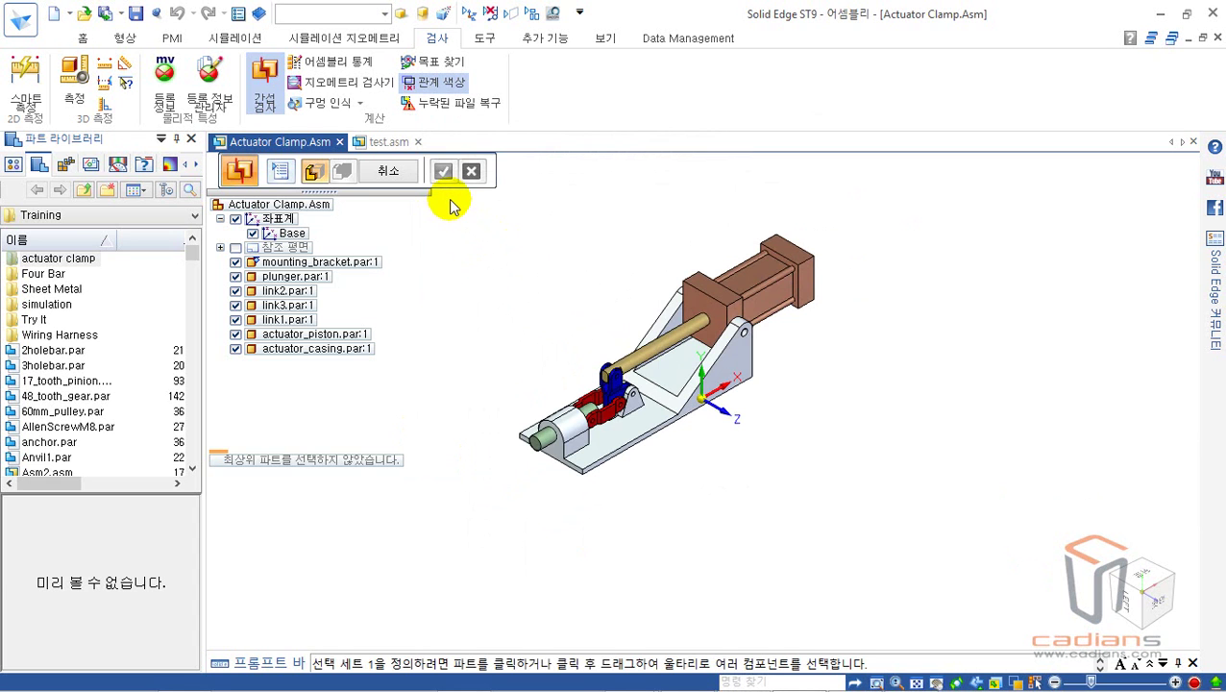
# Check all seven clamp parts, from mounting_bracket.par to actuator_casing.par, for interference among themselves and dismiss the result.
pyautogui.moveTo(450, 199); pyautogui.dragTo(876, 519)
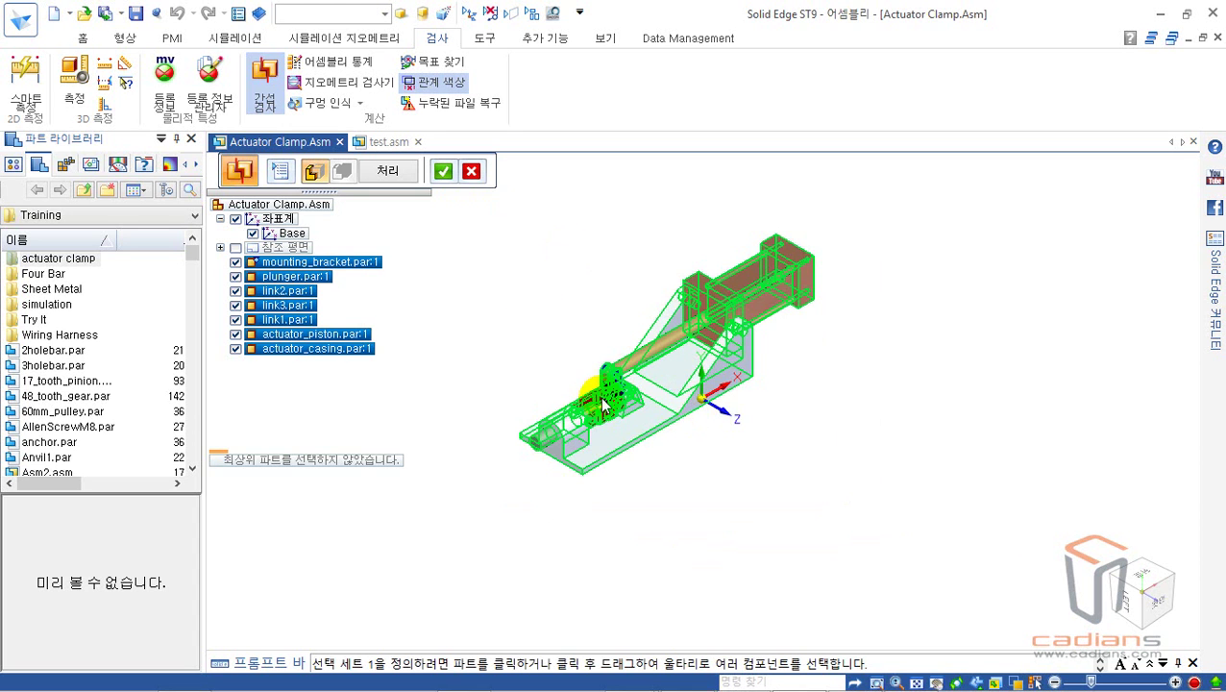
pyautogui.rightClick(540, 296)
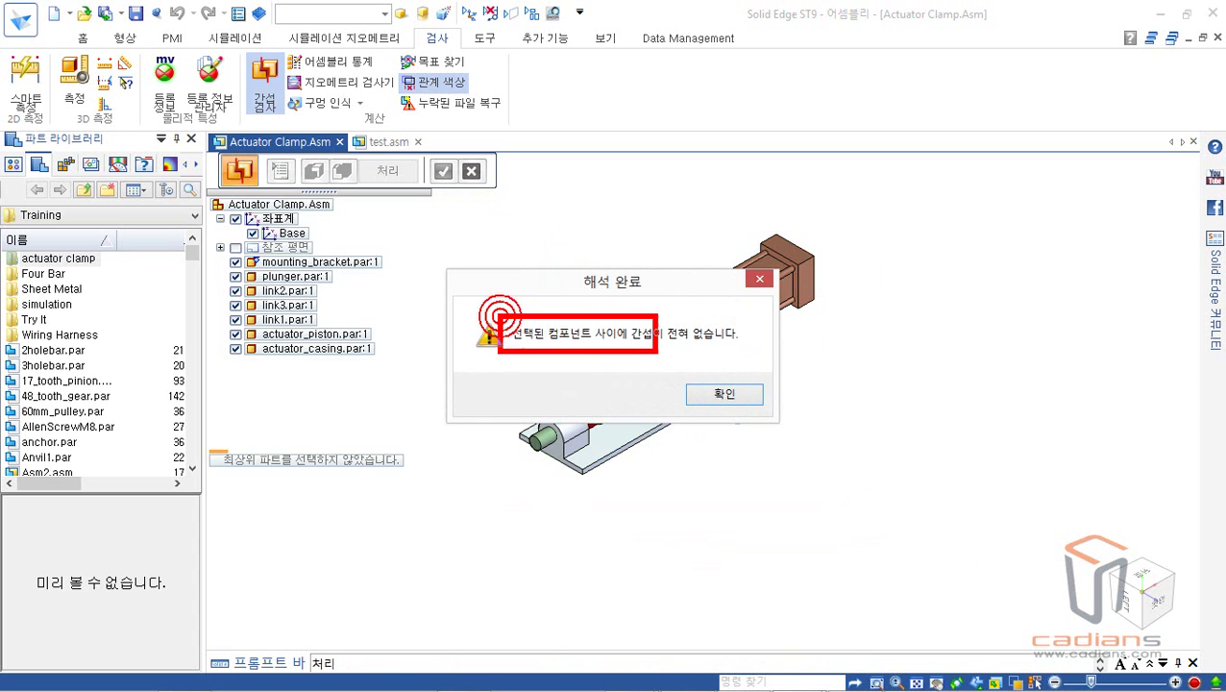
pyautogui.click(739, 394)
# Examine the gaps between the green plunger and the two red links from above, and end the interference check.
pyautogui.scroll(8, 545, 416)
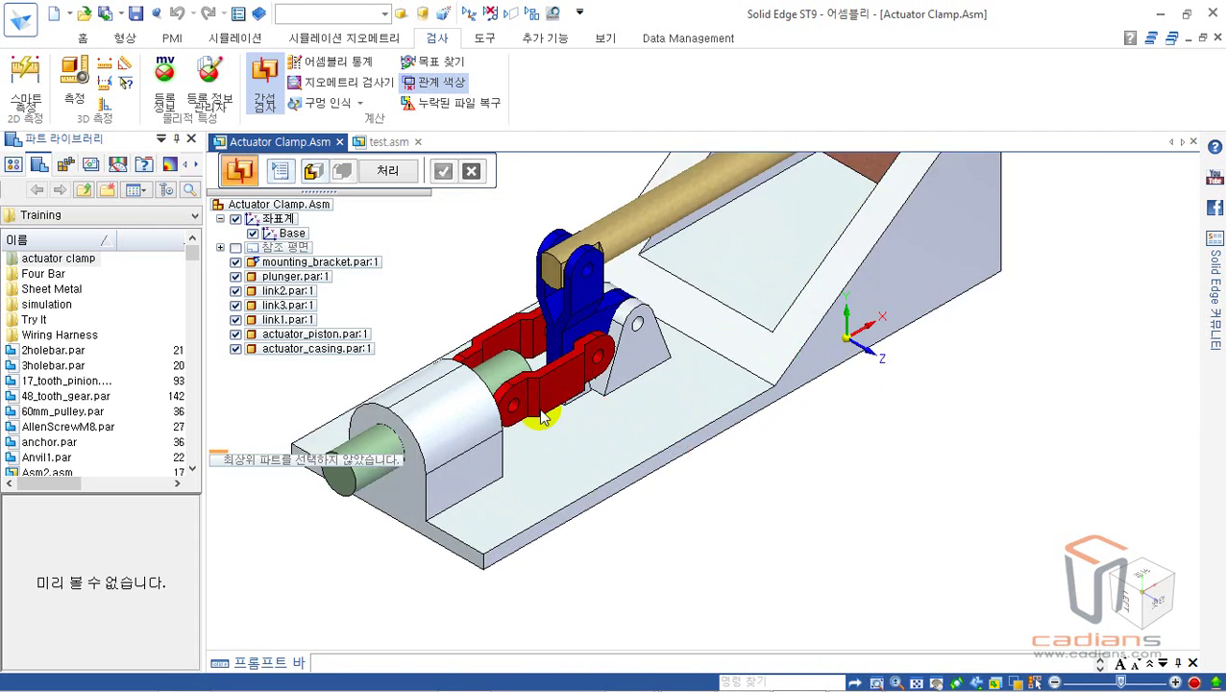
pyautogui.scroll(6, 559, 346)
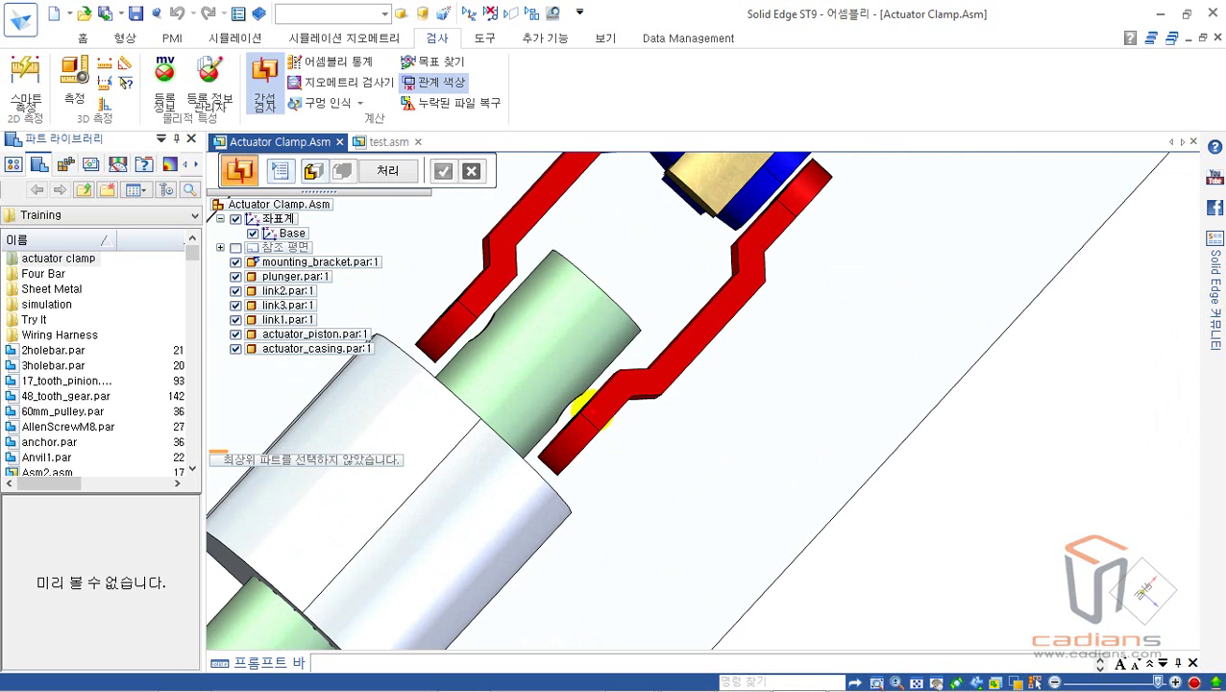
pyautogui.moveTo(569, 411)
pyautogui.mouseDown()
pyautogui.moveTo(580, 365)
pyautogui.moveTo(592, 420)
pyautogui.mouseUp()
pyautogui.moveTo(512, 353)
pyautogui.mouseDown()
pyautogui.moveTo(502, 294)
pyautogui.moveTo(516, 354)
pyautogui.mouseUp()
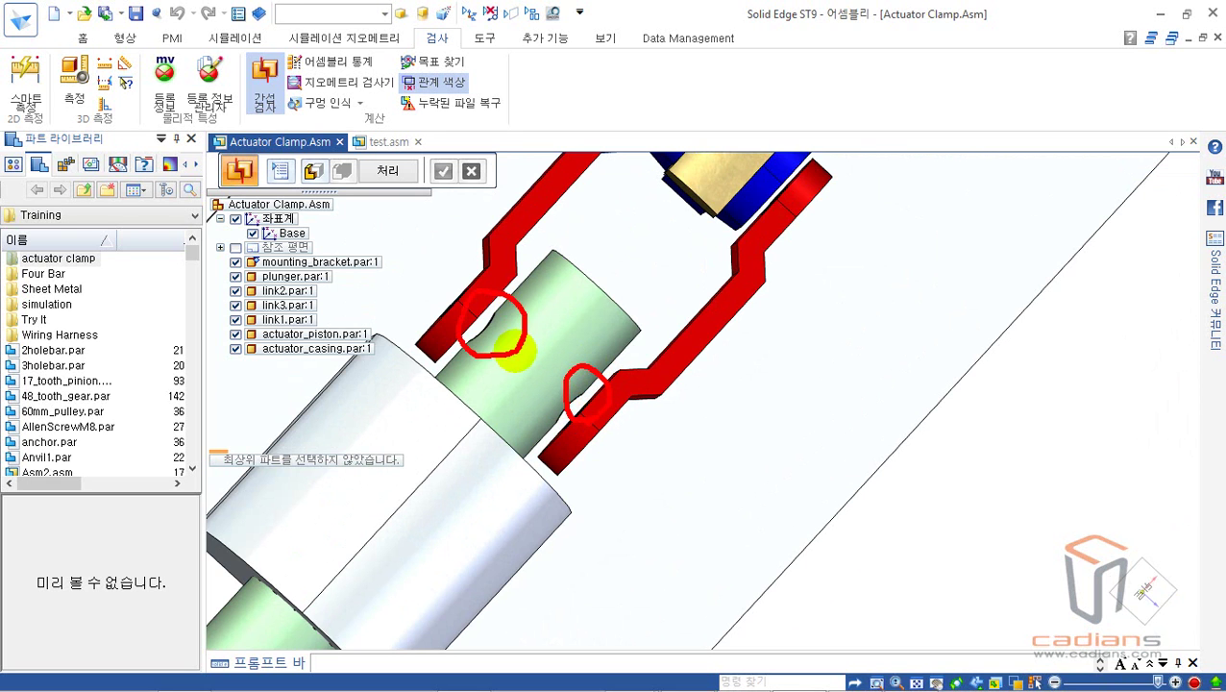
pyautogui.rightClick(515, 353)
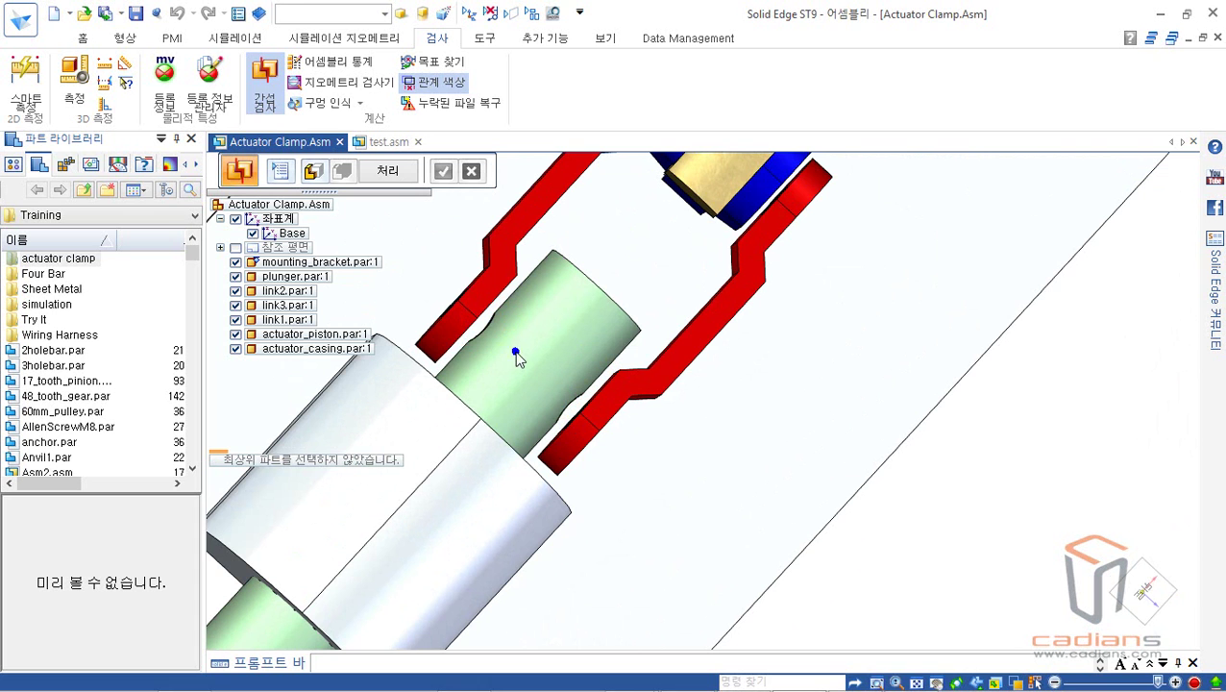
pyautogui.press('Escape')
# Set the offset of the planar relationship between link2.par and link1.par to -1 mm.
pyautogui.click(631, 403)
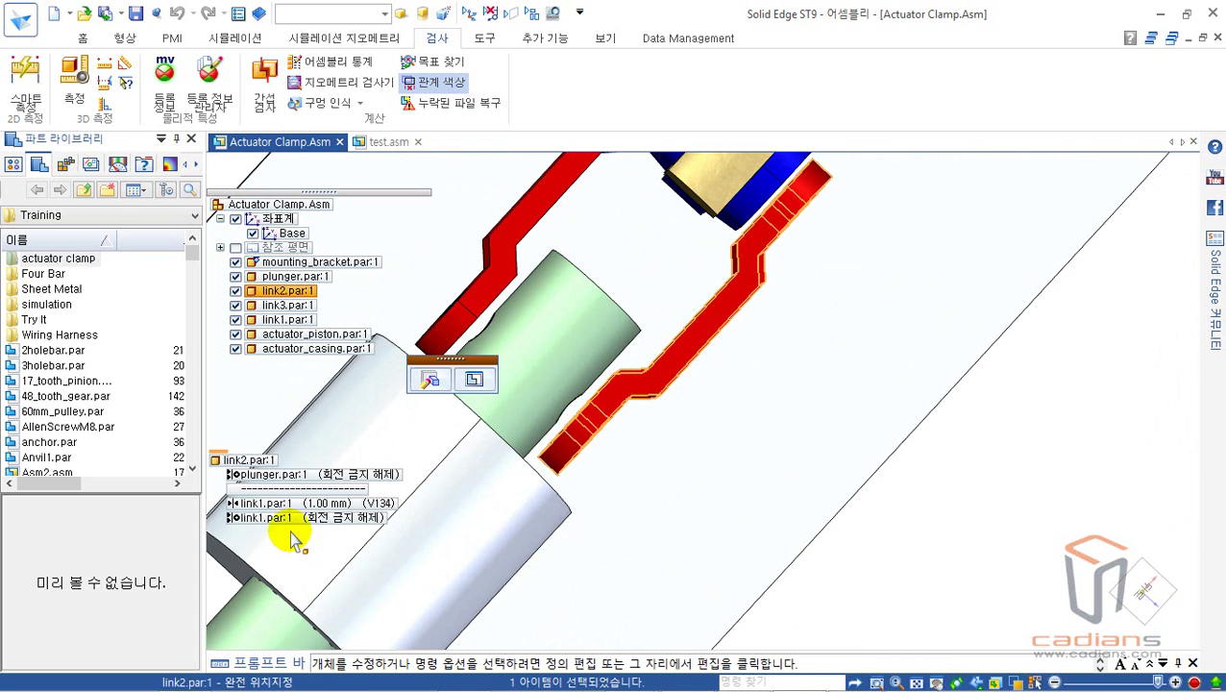
pyautogui.click(331, 503)
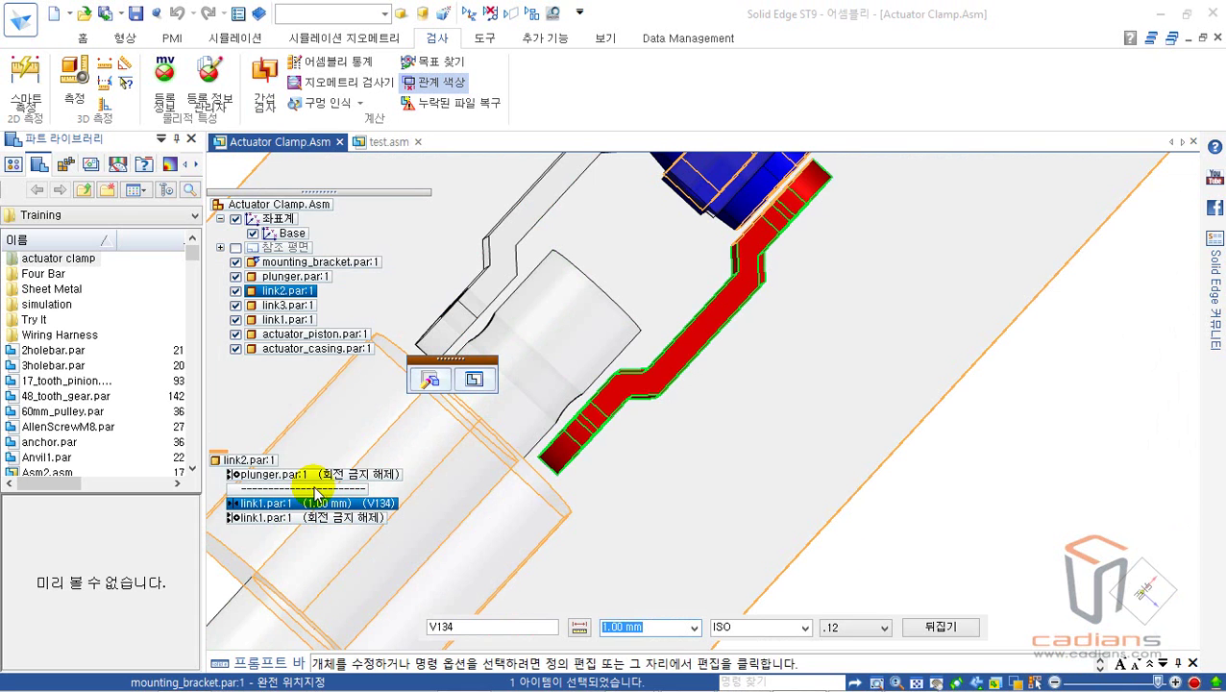
pyautogui.write('-1')
pyautogui.press('Return')
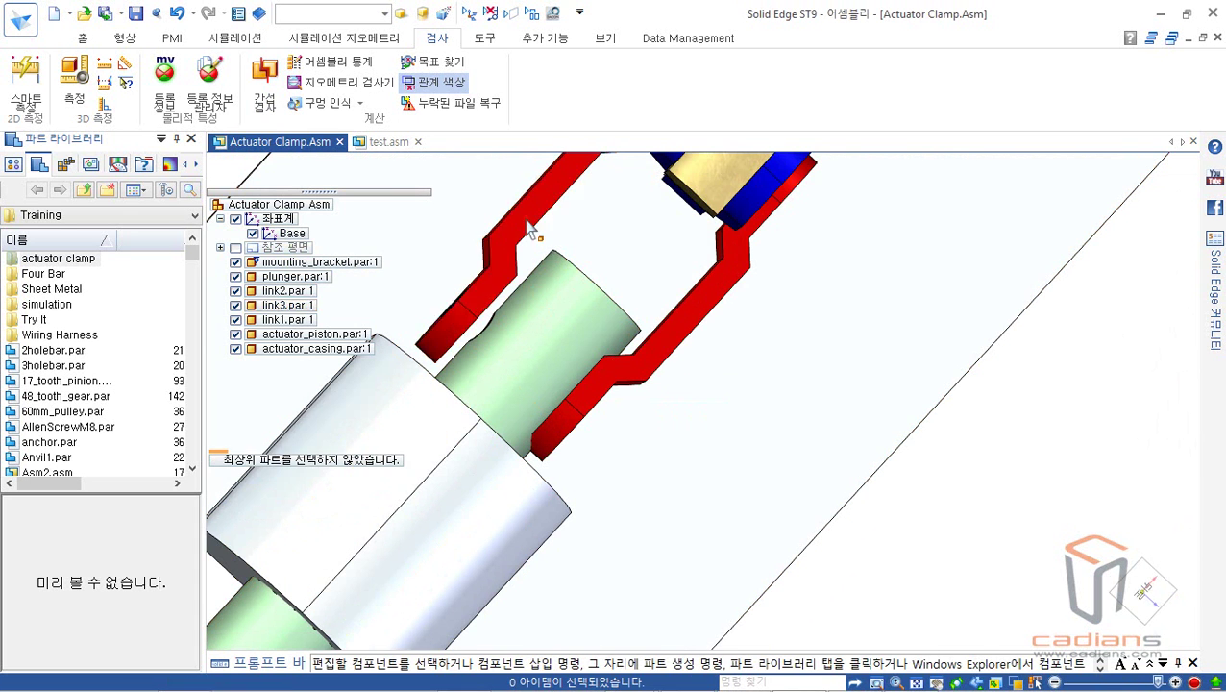
# Set the offset of the planar relationship between link3.par and link1.par to -1.00 mm.
pyautogui.click(498, 398)
pyautogui.click(336, 518)
pyautogui.write('-1.00')
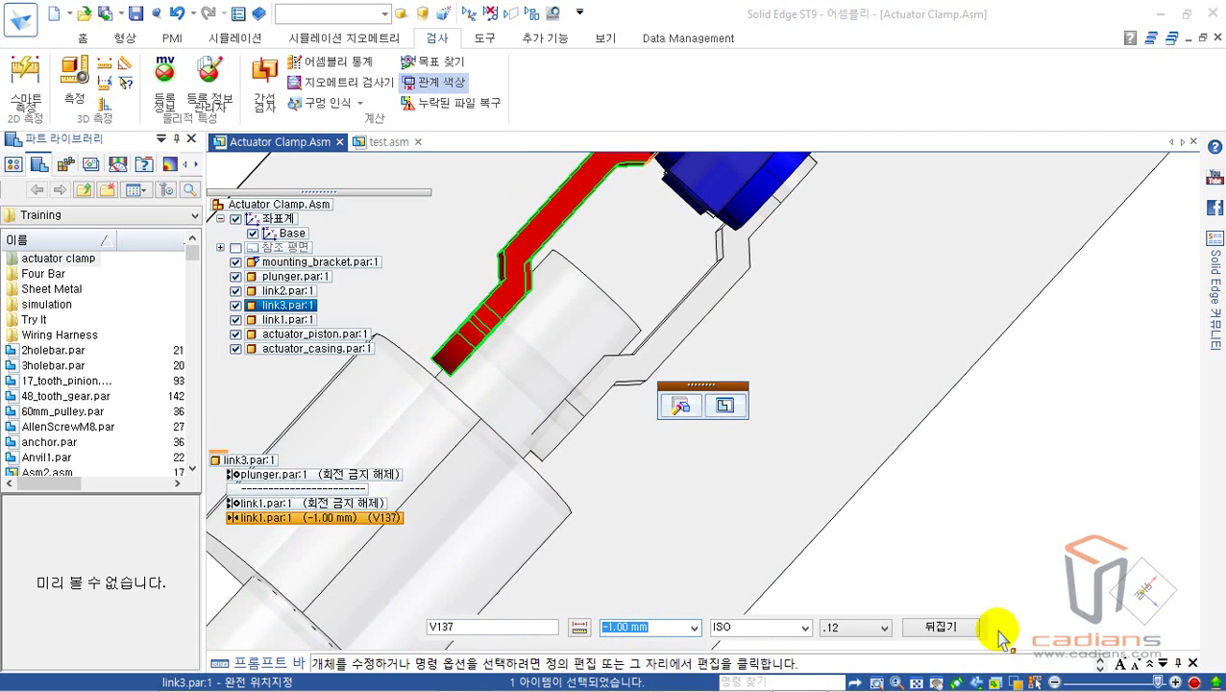
# Recheck all seven clamp parts for interference among themselves, inspect the overlap between the links and the plunger, and end the check.
pyautogui.click(1054, 494)
pyautogui.moveTo(583, 334); pyautogui.dragTo(615, 309, button='middle')
pyautogui.scroll(-6, 616, 309)
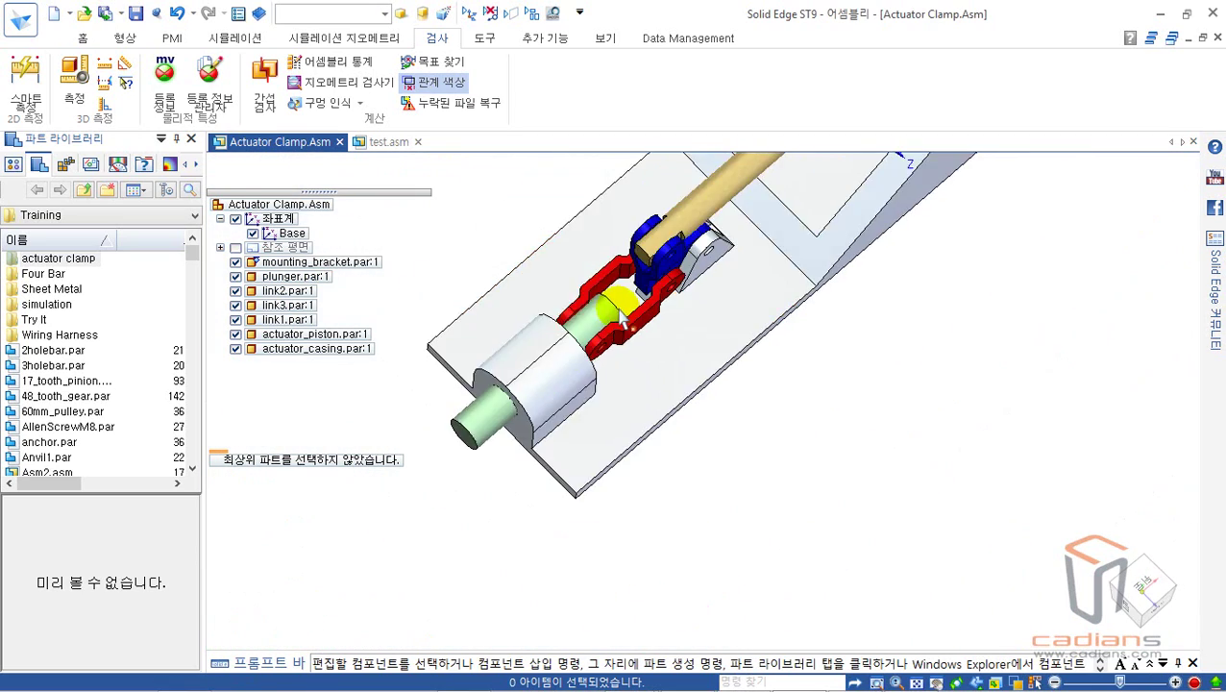
pyautogui.keyDown('shift'); pyautogui.moveTo(747, 358); pyautogui.dragTo(720, 477, button='middle'); pyautogui.keyUp('shift')
pyautogui.moveTo(720, 477); pyautogui.dragTo(716, 332, button='middle')
pyautogui.scroll(-2, 644, 305)
pyautogui.scroll(4, 642, 280)
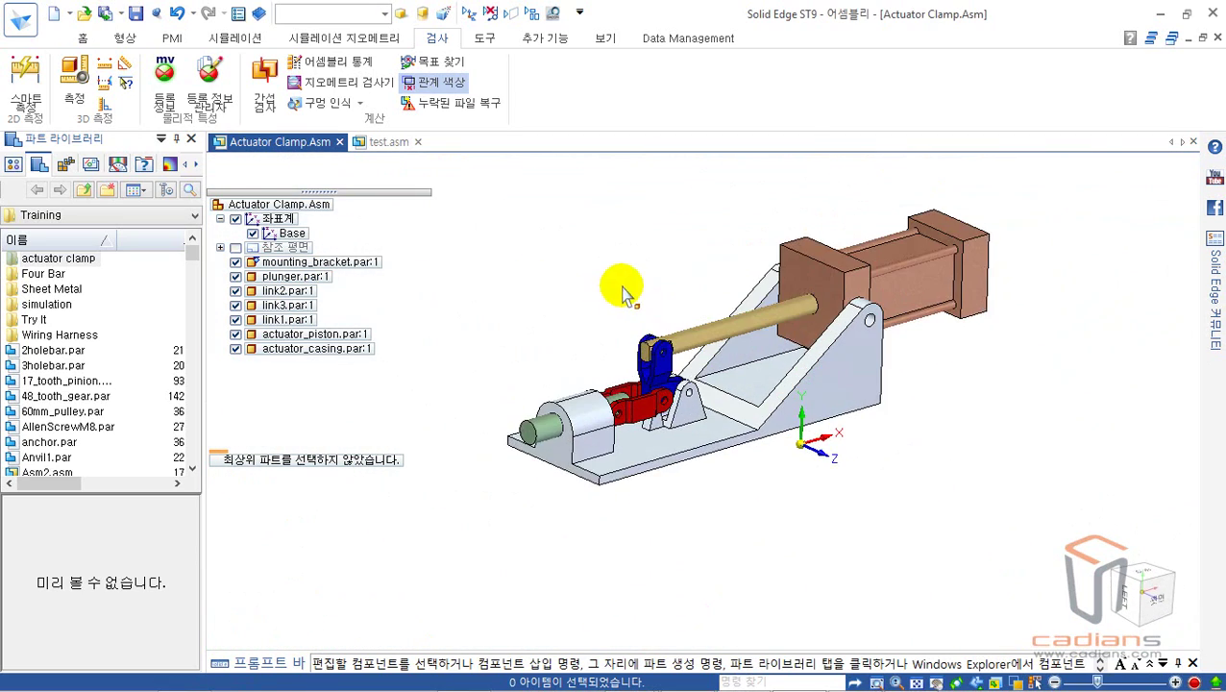
pyautogui.keyDown('shift'); pyautogui.moveTo(641, 270); pyautogui.dragTo(611, 286, button='middle'); pyautogui.keyUp('shift')
pyautogui.click(266, 82)
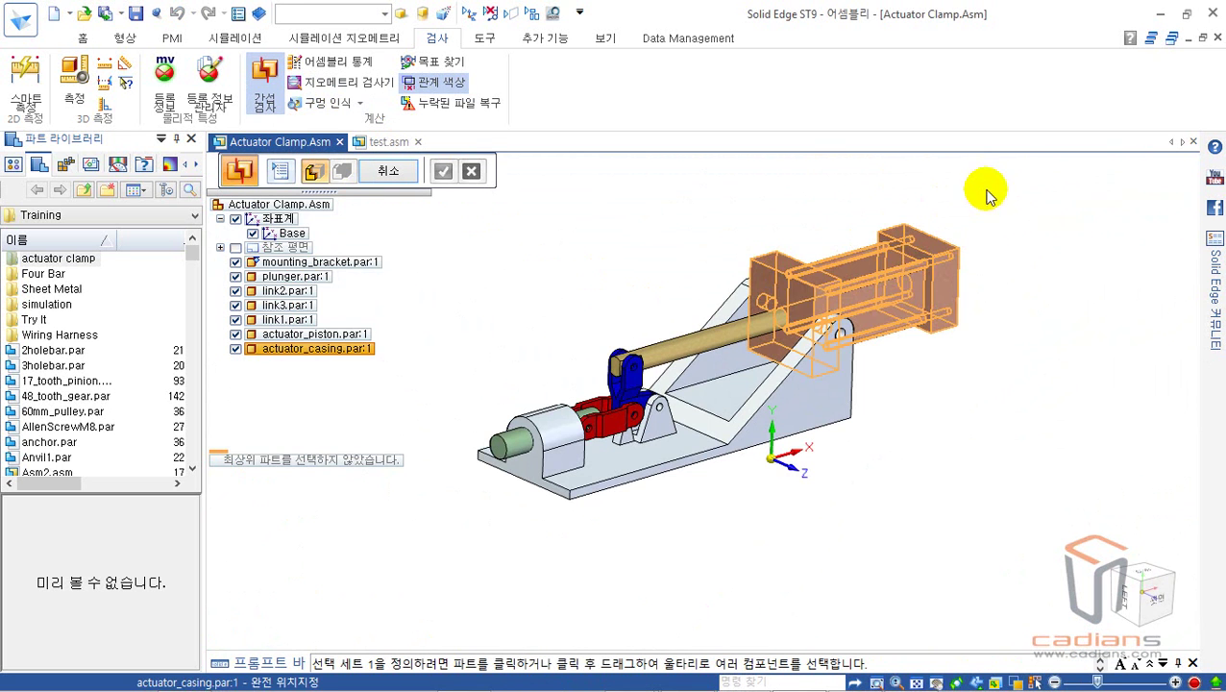
pyautogui.moveTo(1026, 165); pyautogui.dragTo(388, 595)
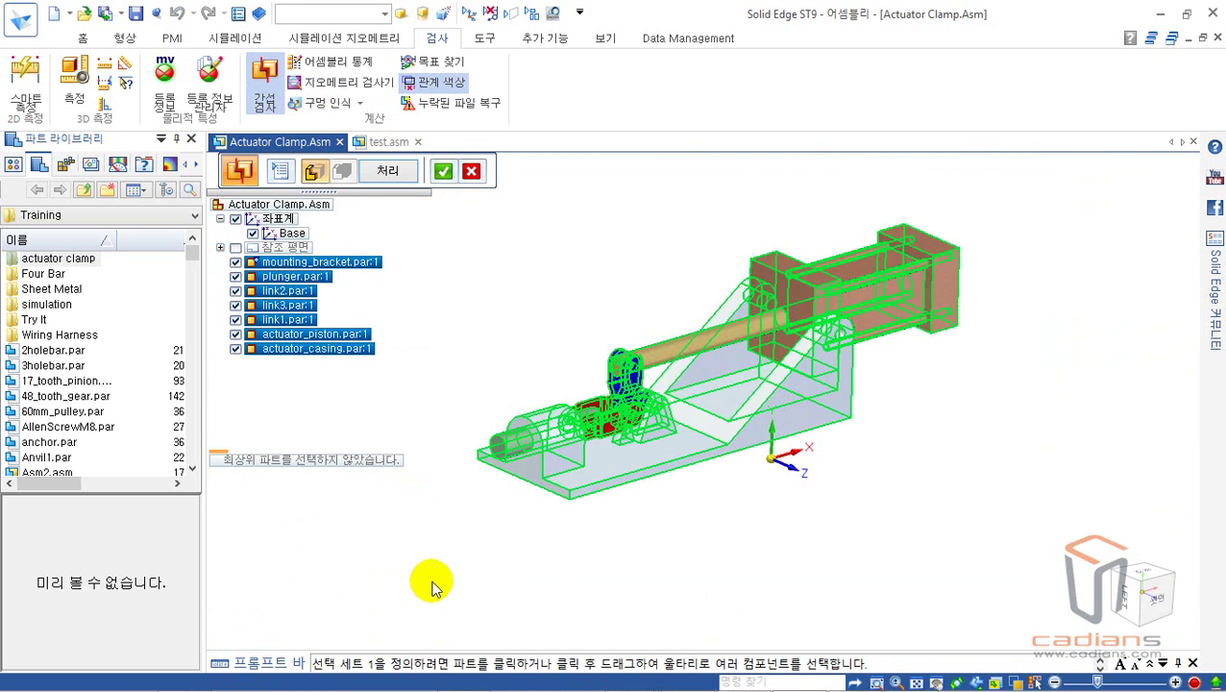
pyautogui.rightClick(442, 574)
pyautogui.scroll(2, 447, 575)
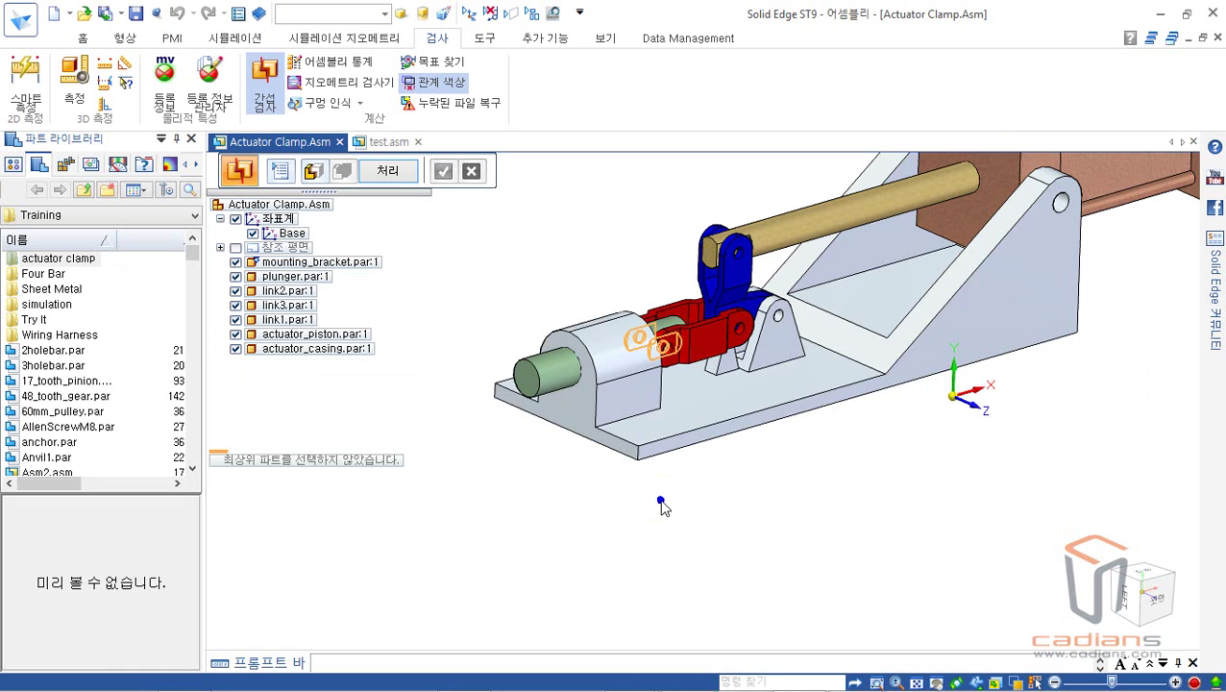
pyautogui.scroll(2, 659, 504)
pyautogui.scroll(-8, 659, 503)
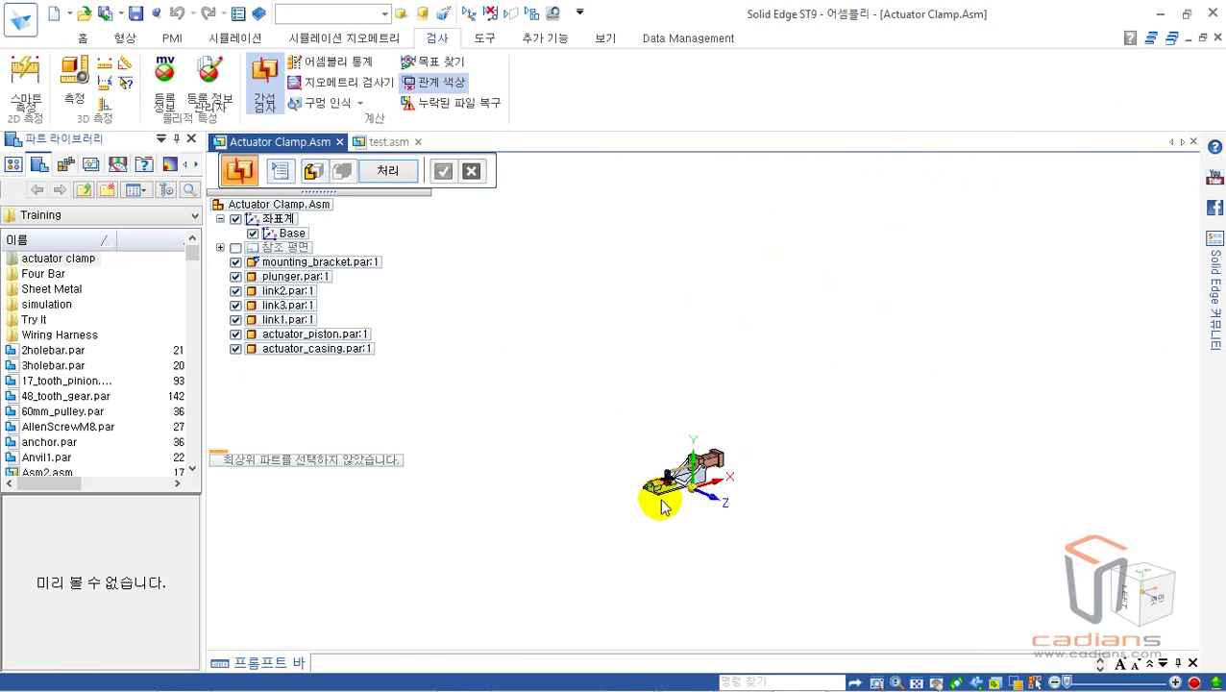
pyautogui.press('Escape')
# Copy actuator_casing.par and place the duplicate far away from the clamp along the X direction.
pyautogui.click(718, 462)
pyautogui.scroll(-2, 1103, 387)
pyautogui.keyDown('shift'); pyautogui.moveTo(1102, 387); pyautogui.dragTo(895, 338, button='middle'); pyautogui.keyUp('shift')
pyautogui.scroll(-3, 991, 367)
pyautogui.hotkey('ctrl', 'c')
pyautogui.hotkey('ctrl', 'v')
pyautogui.click(1157, 383)
pyautogui.press('Escape')
pyautogui.click(983, 430)
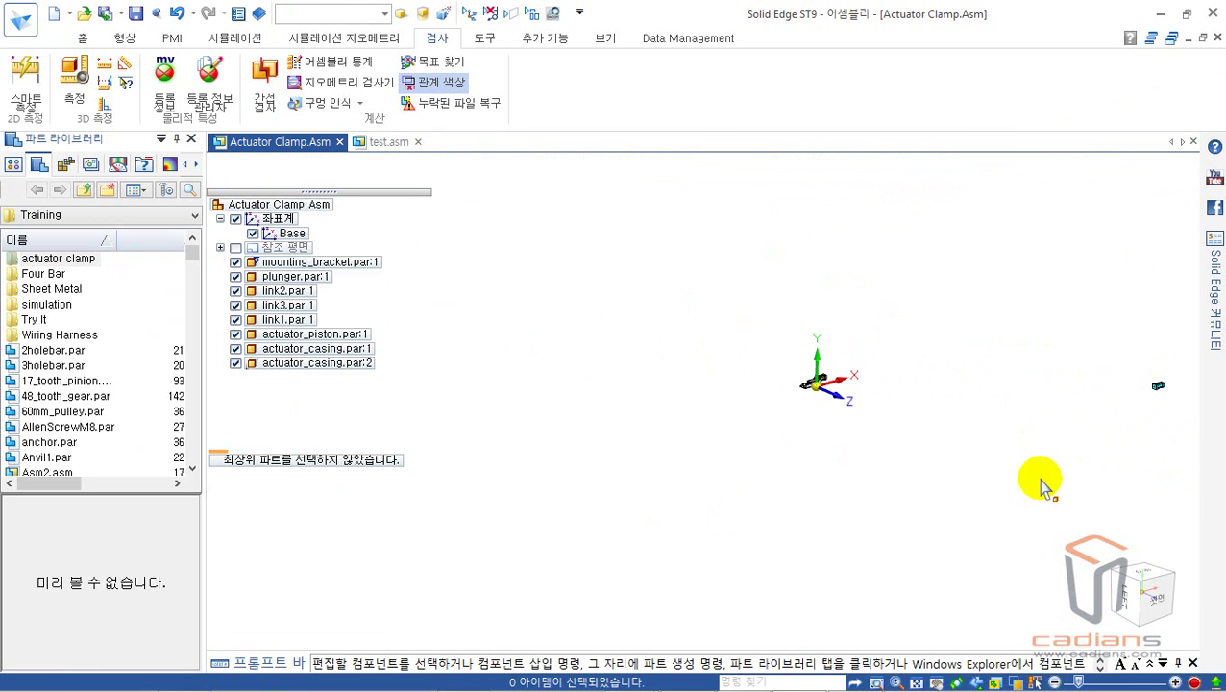
# Check all eight parts, including the distant casing copy, for interference among themselves and compare the clamp with the copy.
pyautogui.moveTo(694, 203)
pyautogui.mouseDown()
pyautogui.moveTo(505, 353)
pyautogui.moveTo(922, 605)
pyautogui.moveTo(1141, 383)
pyautogui.moveTo(659, 215)
pyautogui.mouseUp()
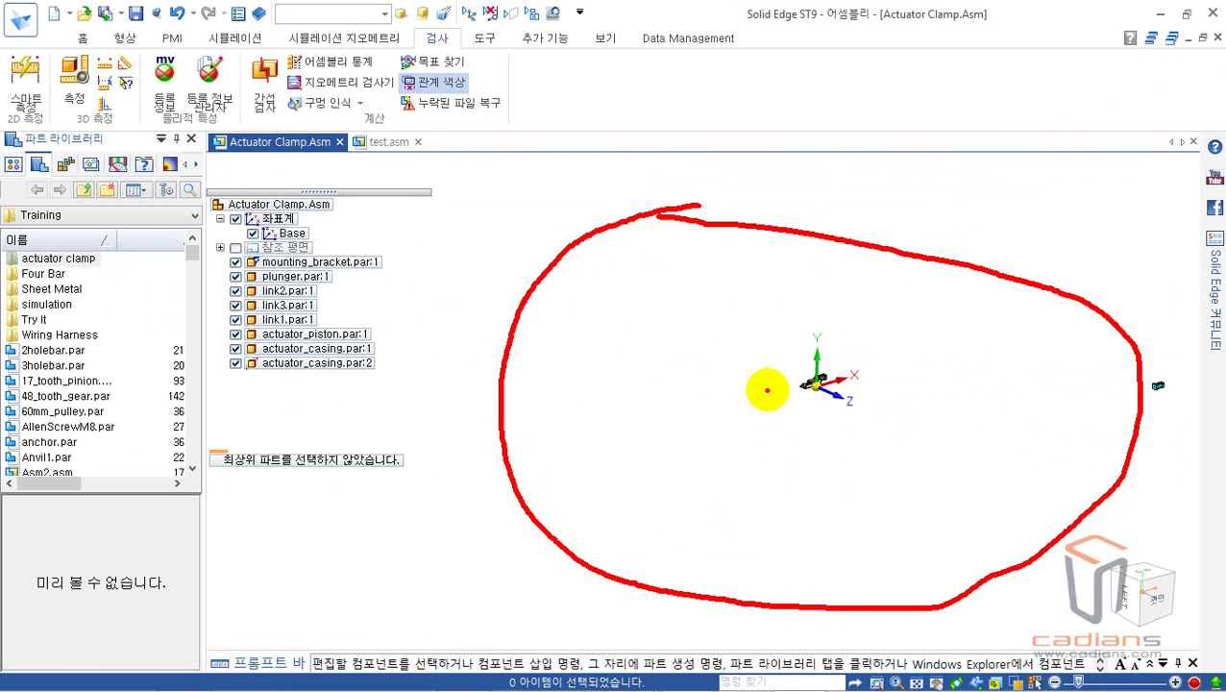
pyautogui.moveTo(820, 404); pyautogui.dragTo(819, 411)
pyautogui.press('Escape')
pyautogui.click(264, 85)
pyautogui.moveTo(424, 203); pyautogui.dragTo(1184, 495)
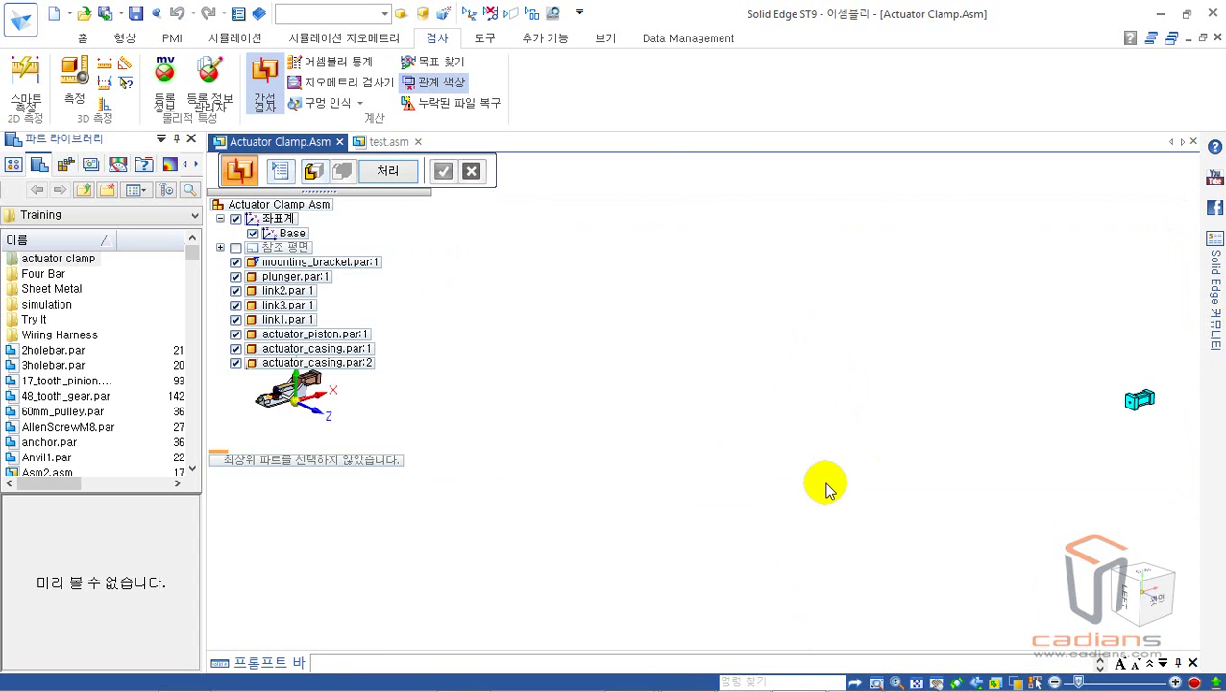
pyautogui.scroll(-3, 826, 484)
pyautogui.keyDown('shift'); pyautogui.moveTo(774, 465); pyautogui.dragTo(879, 439, button='middle'); pyautogui.keyUp('shift')
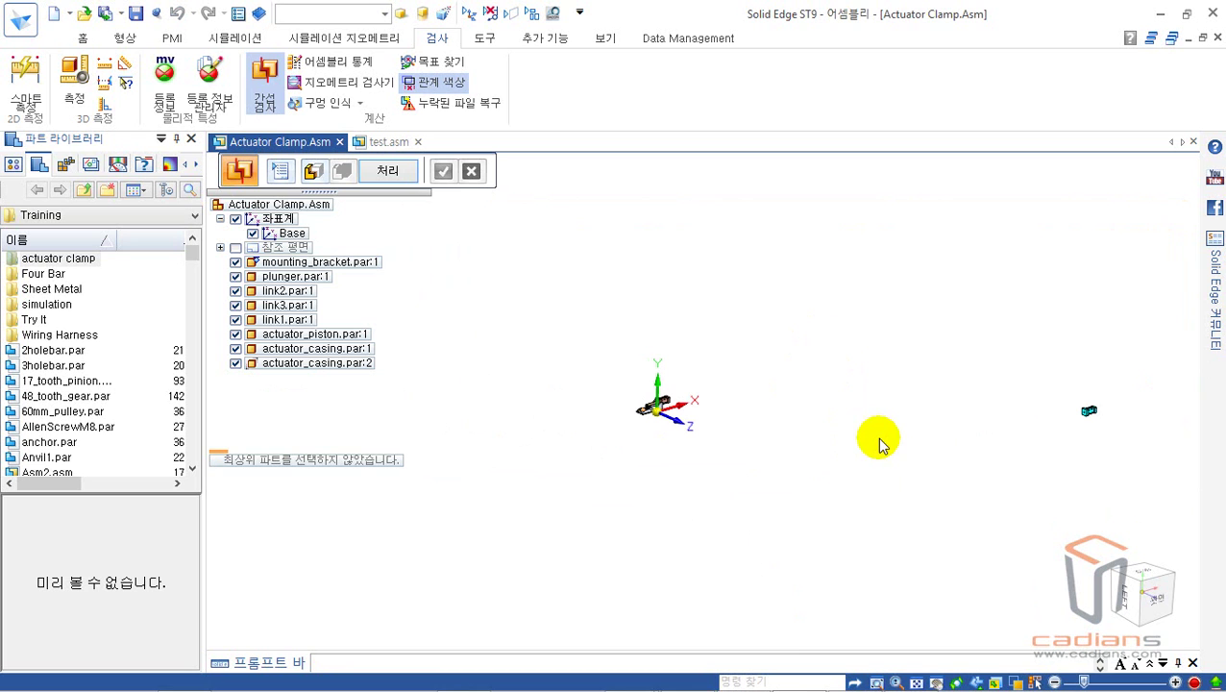
pyautogui.scroll(3, 870, 484)
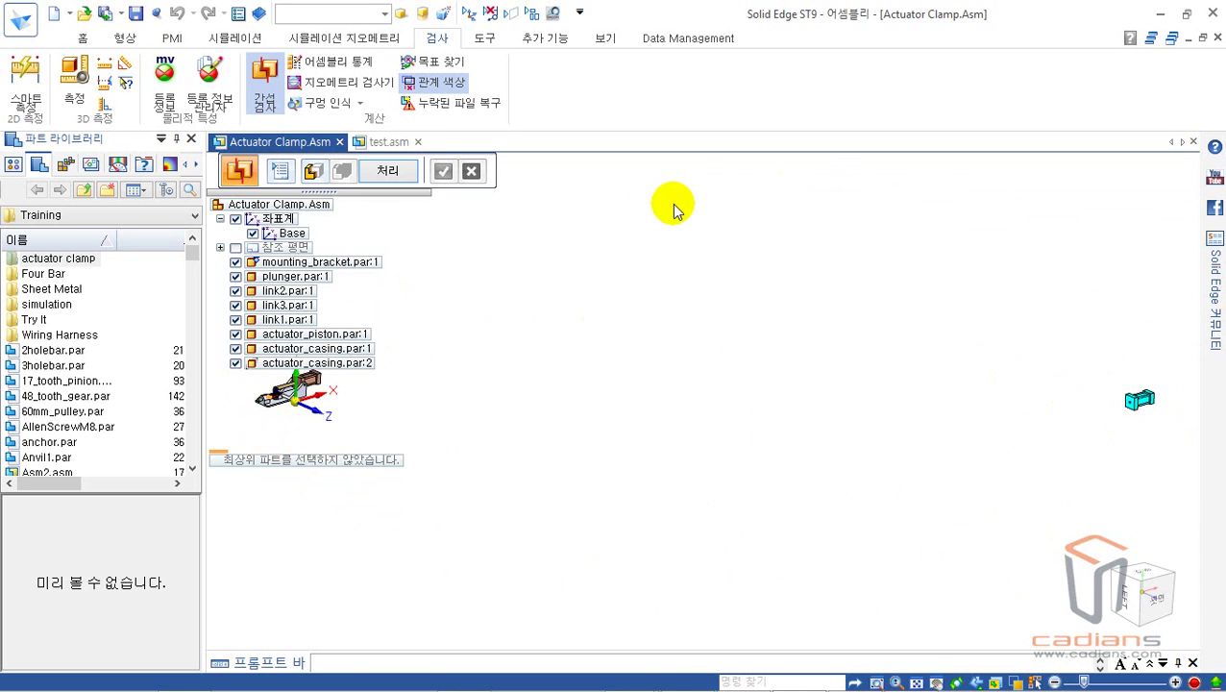
pyautogui.scroll(-5, 575, 404)
pyautogui.keyDown('shift'); pyautogui.moveTo(577, 391); pyautogui.dragTo(840, 365, button='middle'); pyautogui.keyUp('shift')
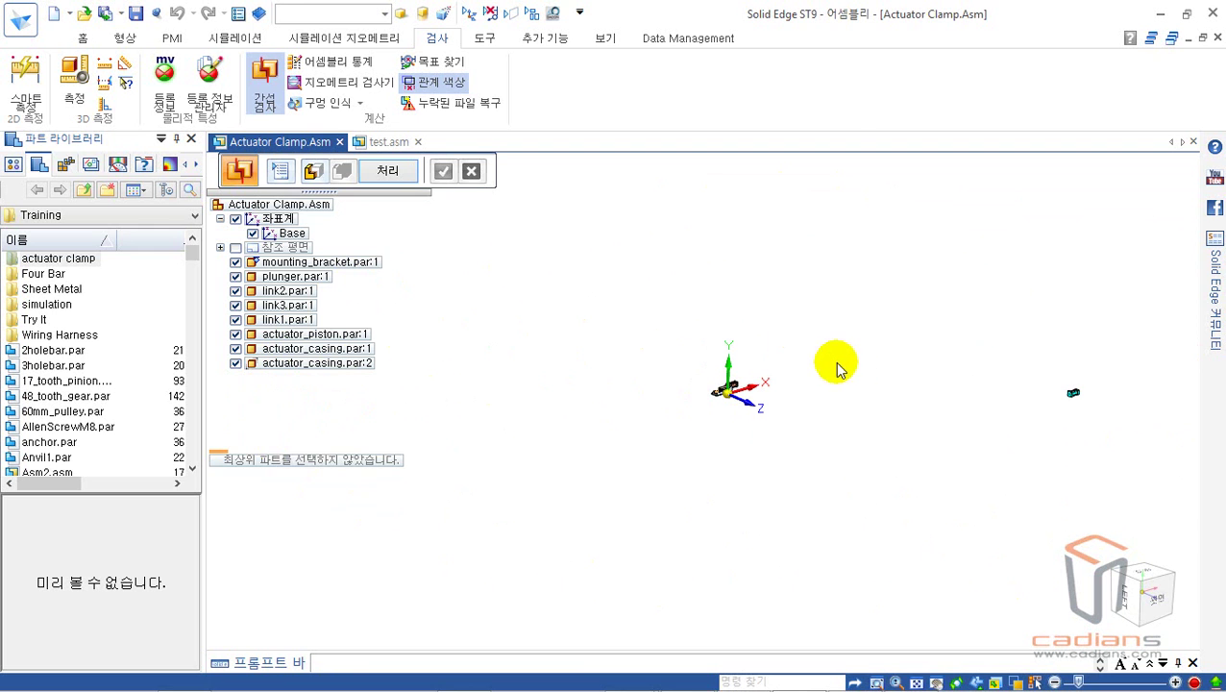
# Run the interference check with parts that have no interference hidden, review its options again, and end the check.
pyautogui.click(279, 172)
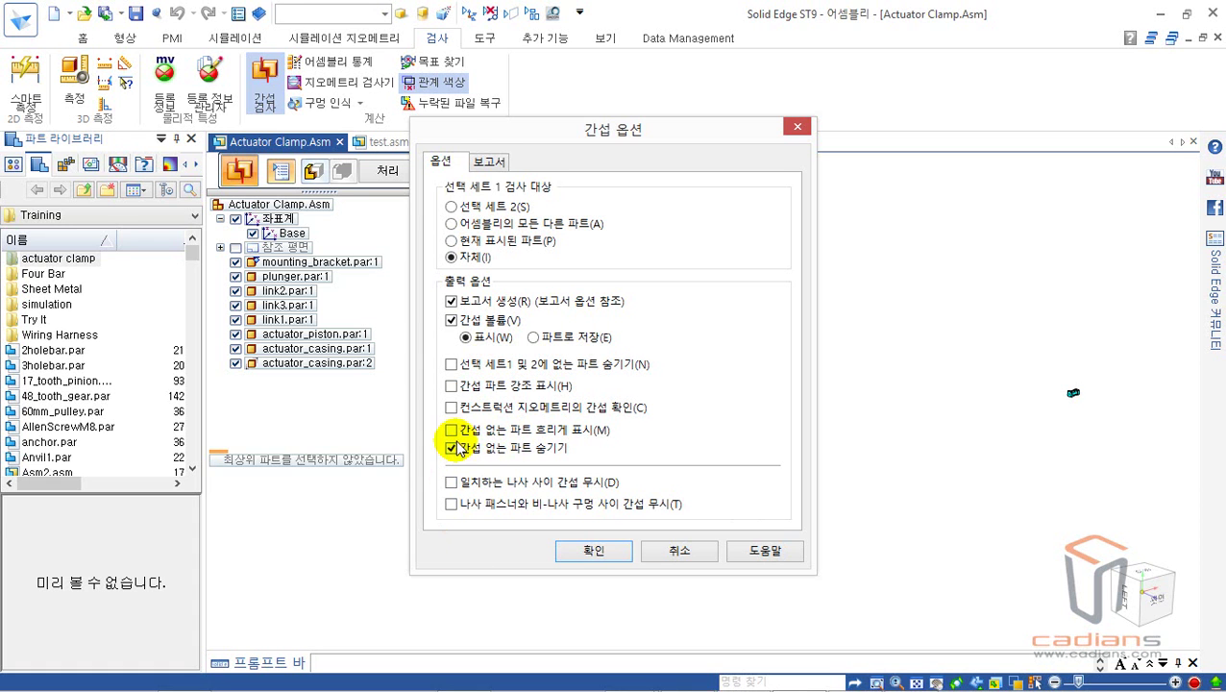
pyautogui.click(602, 561)
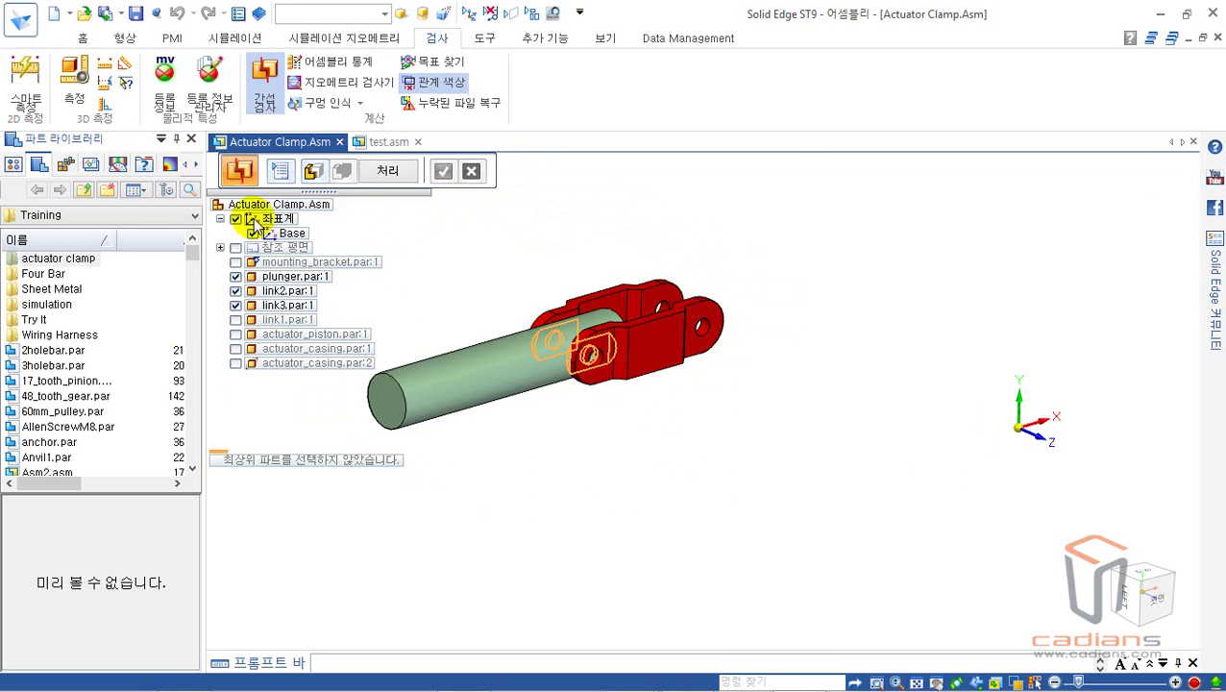
pyautogui.click(277, 170)
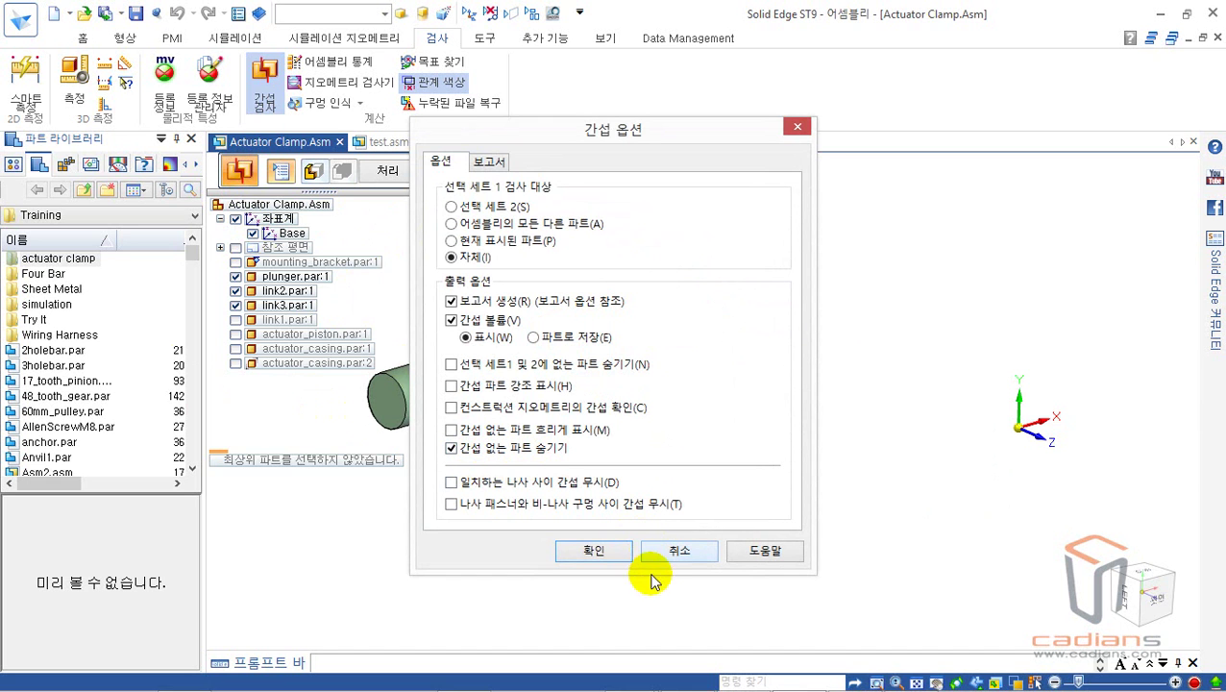
pyautogui.click(591, 548)
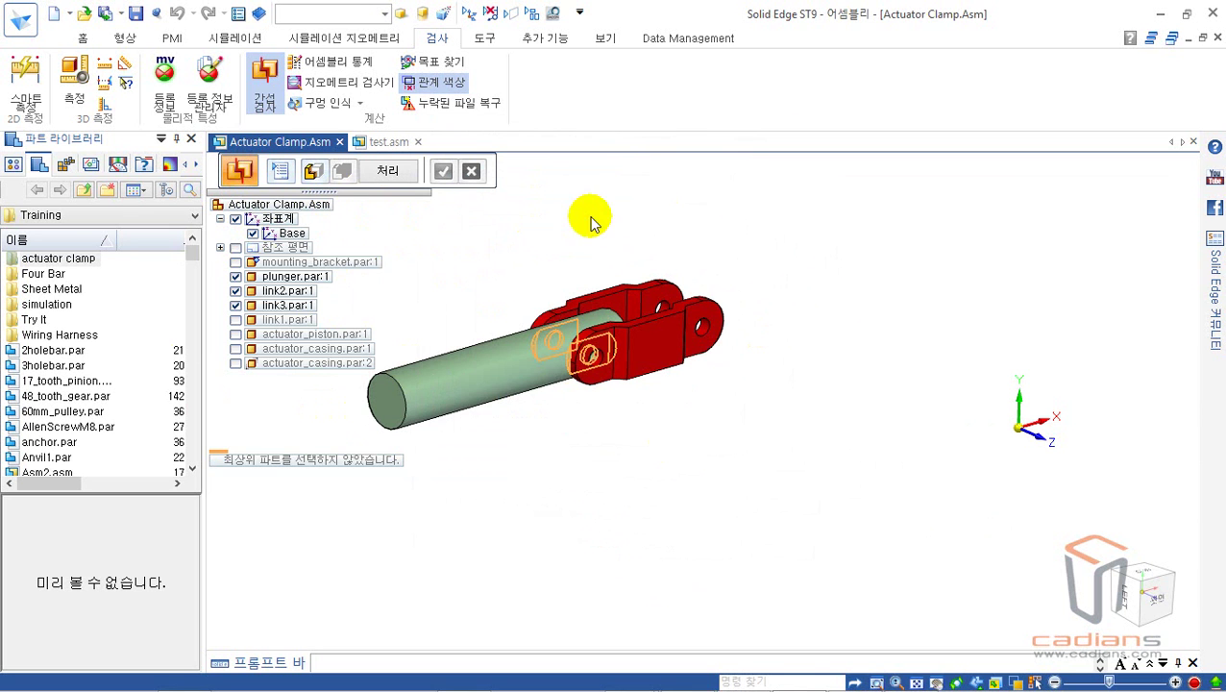
pyautogui.press('Escape')
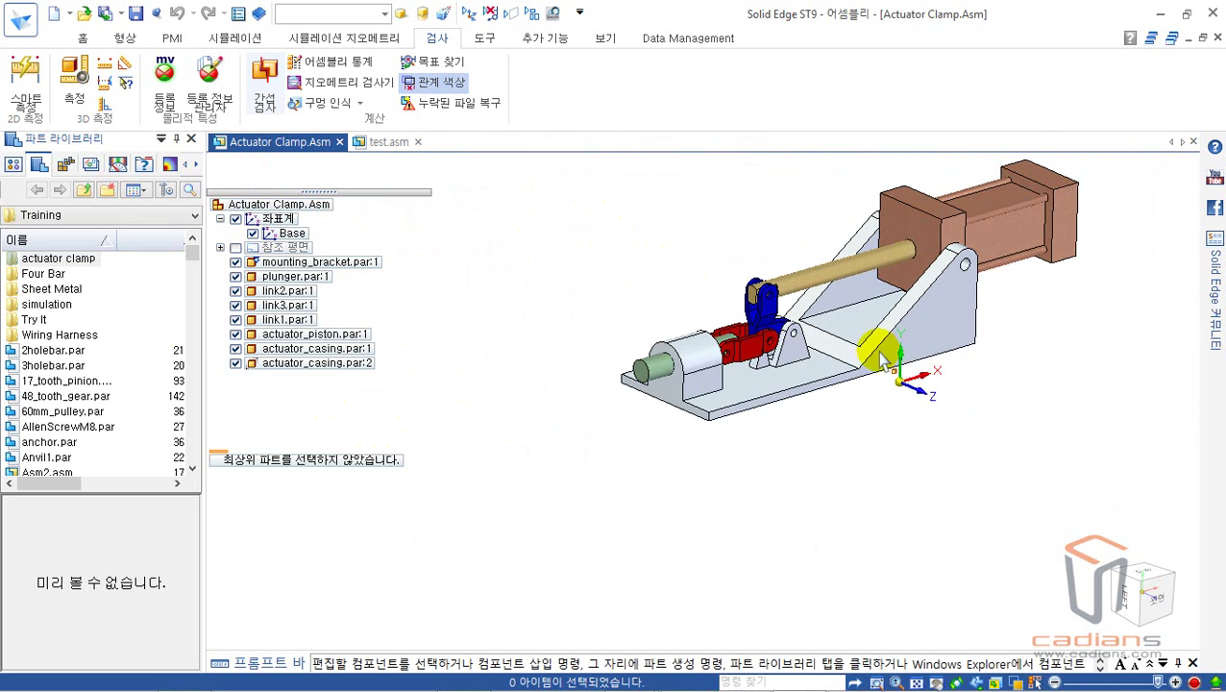
# Delete the duplicate casing actuator_casing.par:2 from the assembly.
pyautogui.click(342, 365)
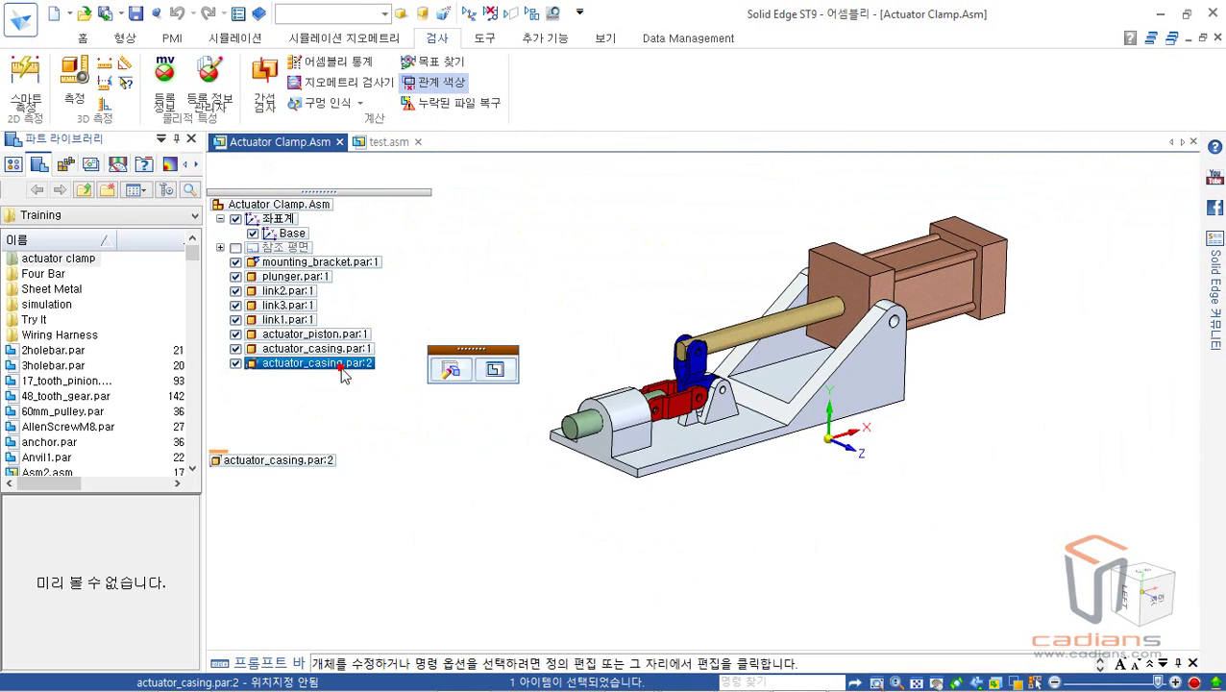
pyautogui.press('Delete')
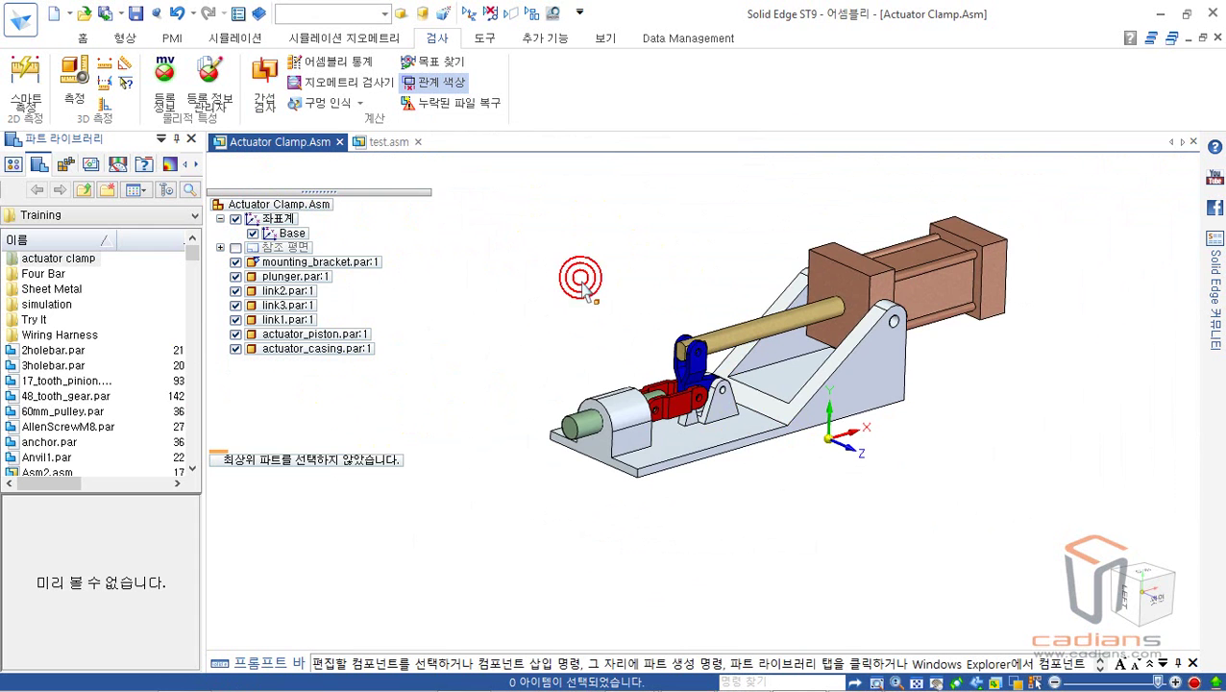
# Examine the clamp in isometric view and from above where the two red links meet the green plunger.
pyautogui.scroll(5, 548, 369)
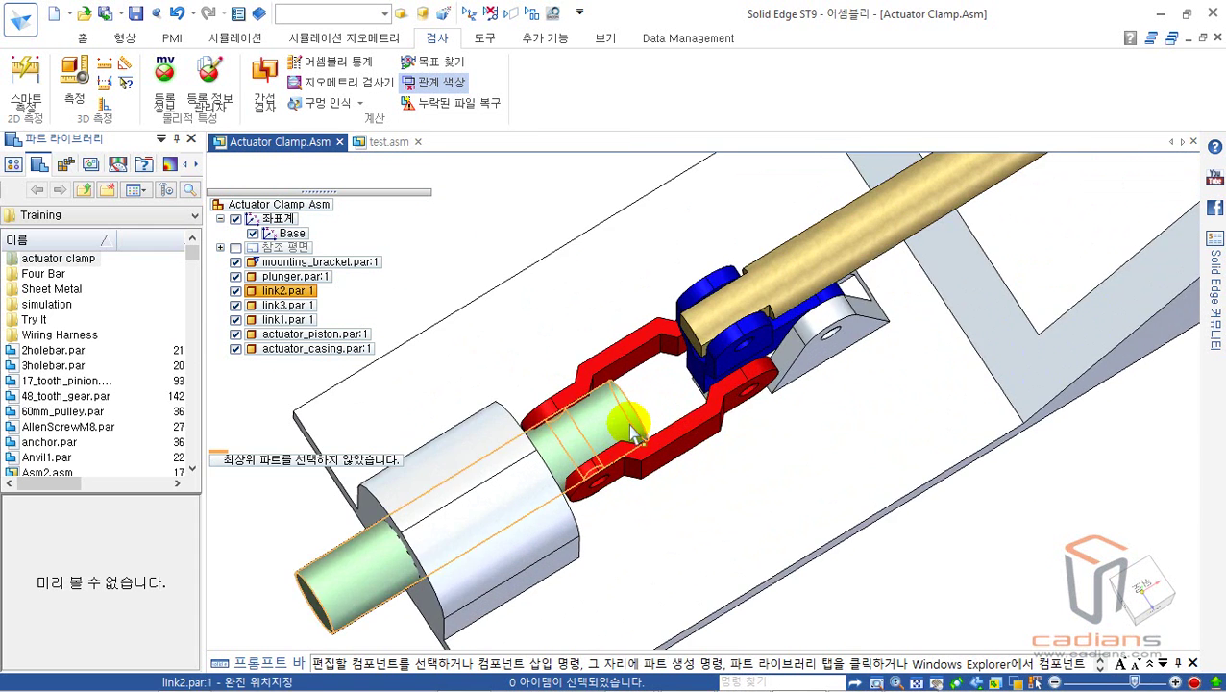
pyautogui.scroll(-2, 632, 431)
pyautogui.scroll(-2, 593, 346)
pyautogui.keyDown('shift'); pyautogui.moveTo(551, 282); pyautogui.dragTo(500, 358, button='middle'); pyautogui.keyUp('shift')
pyautogui.hotkey('ctrl', 'i')
pyautogui.moveTo(638, 215); pyautogui.dragTo(852, 461, button='middle')
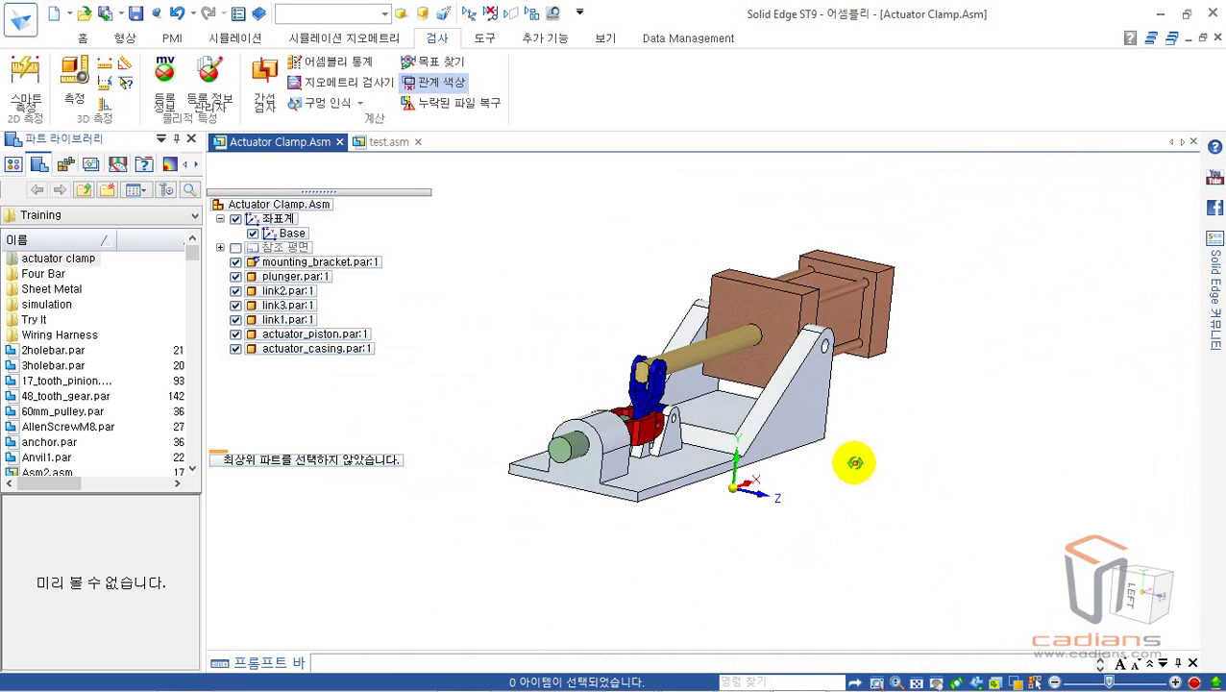
pyautogui.click(1148, 593)
pyautogui.click(1161, 592)
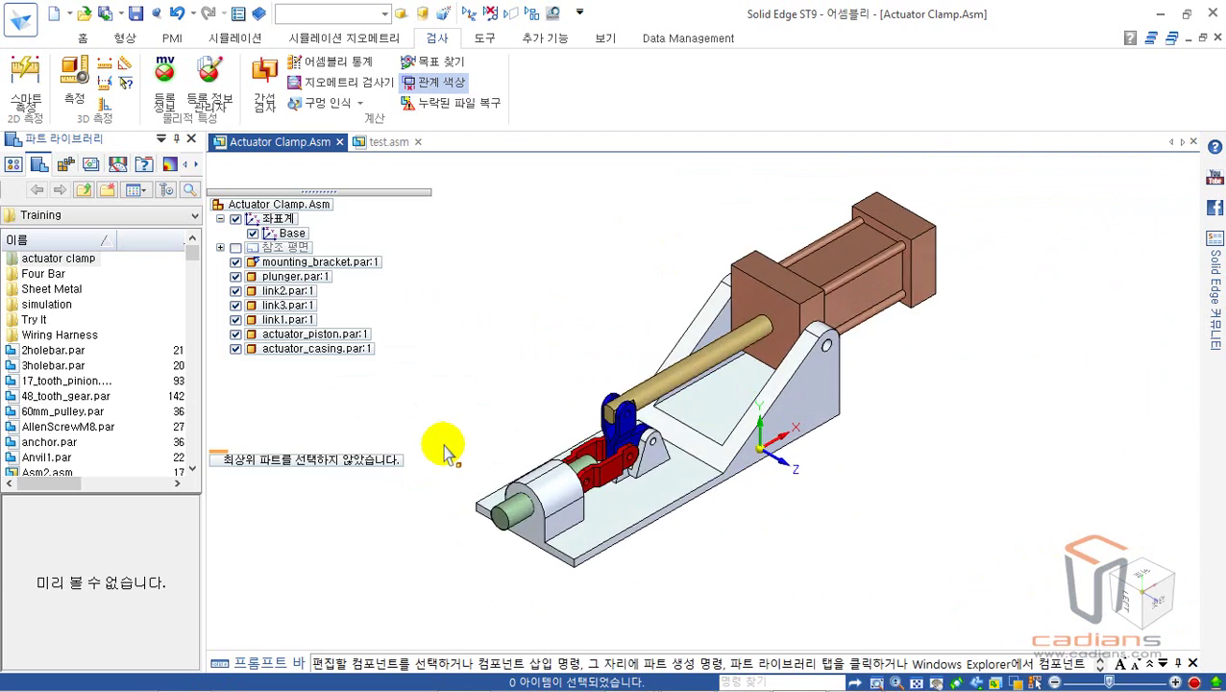
pyautogui.scroll(5, 426, 405)
pyautogui.moveTo(684, 483); pyautogui.dragTo(657, 459, button='middle')
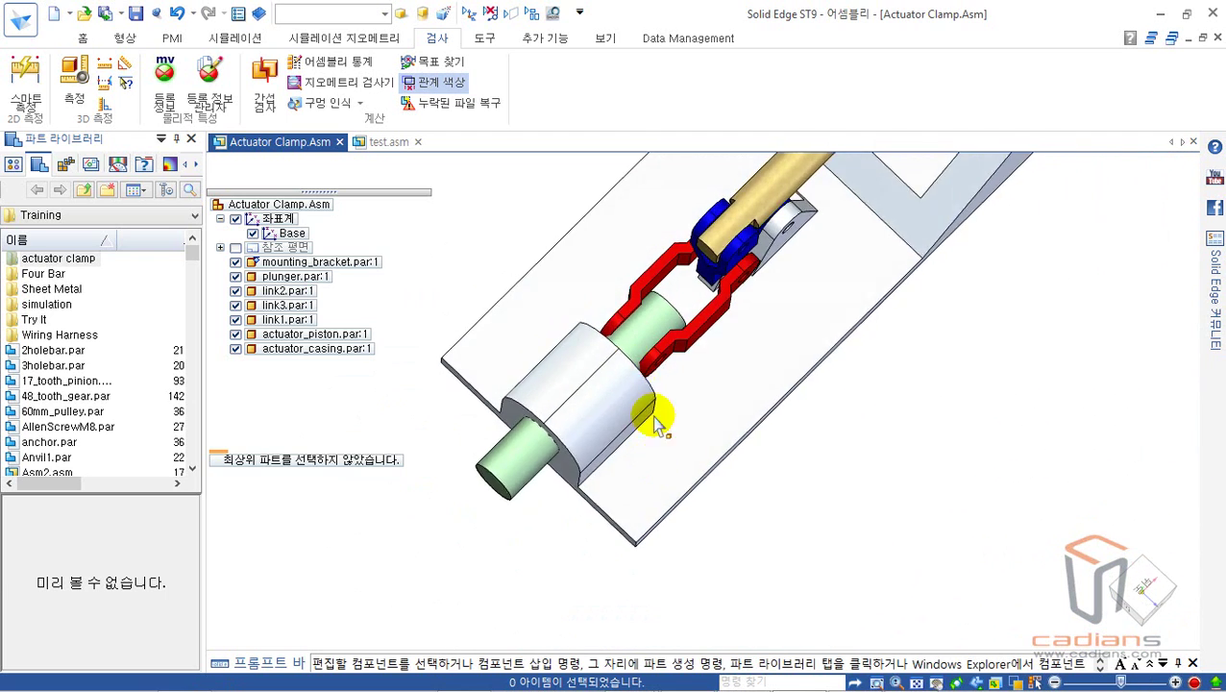
pyautogui.scroll(6, 630, 317)
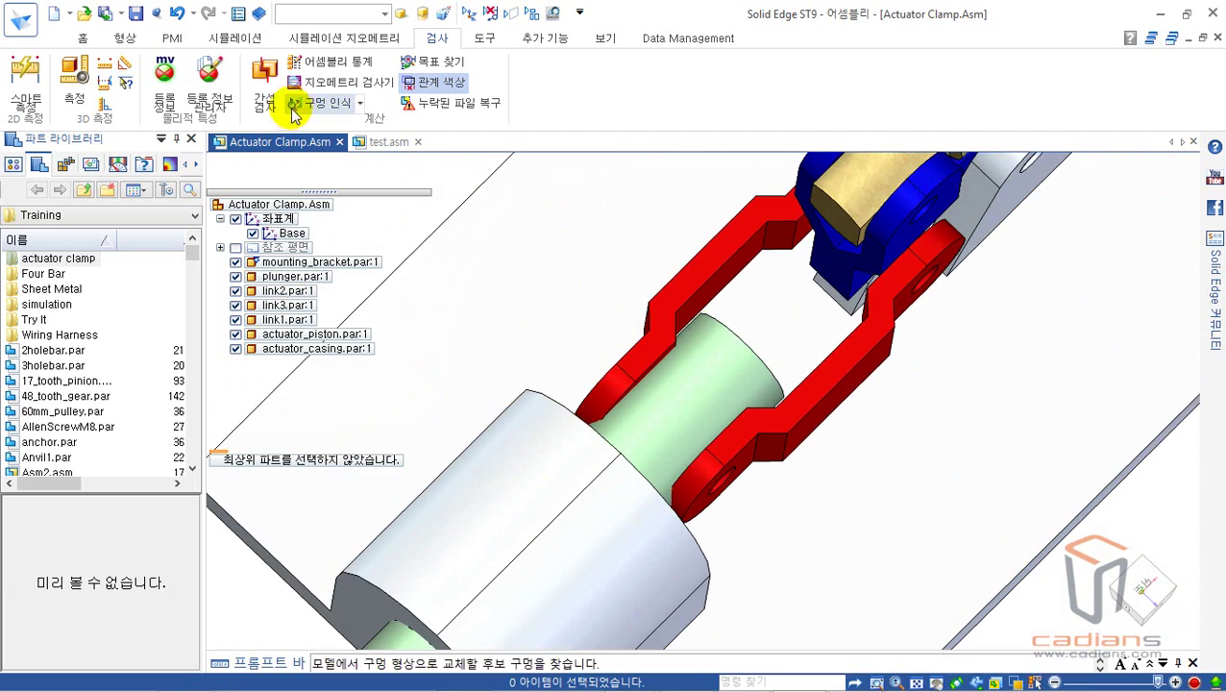
# Subtract the two red links, link2.par and link3.par, from the plunger.par body and finish the Subtract feature.
pyautogui.click(126, 40)
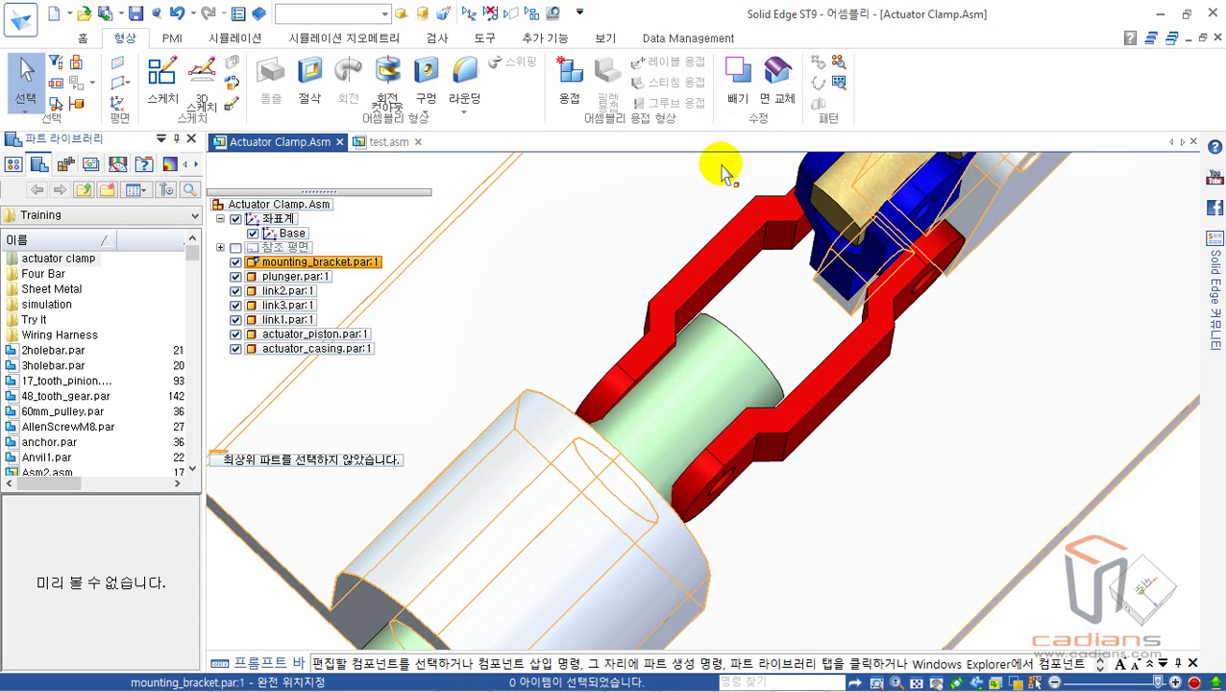
pyautogui.click(732, 91)
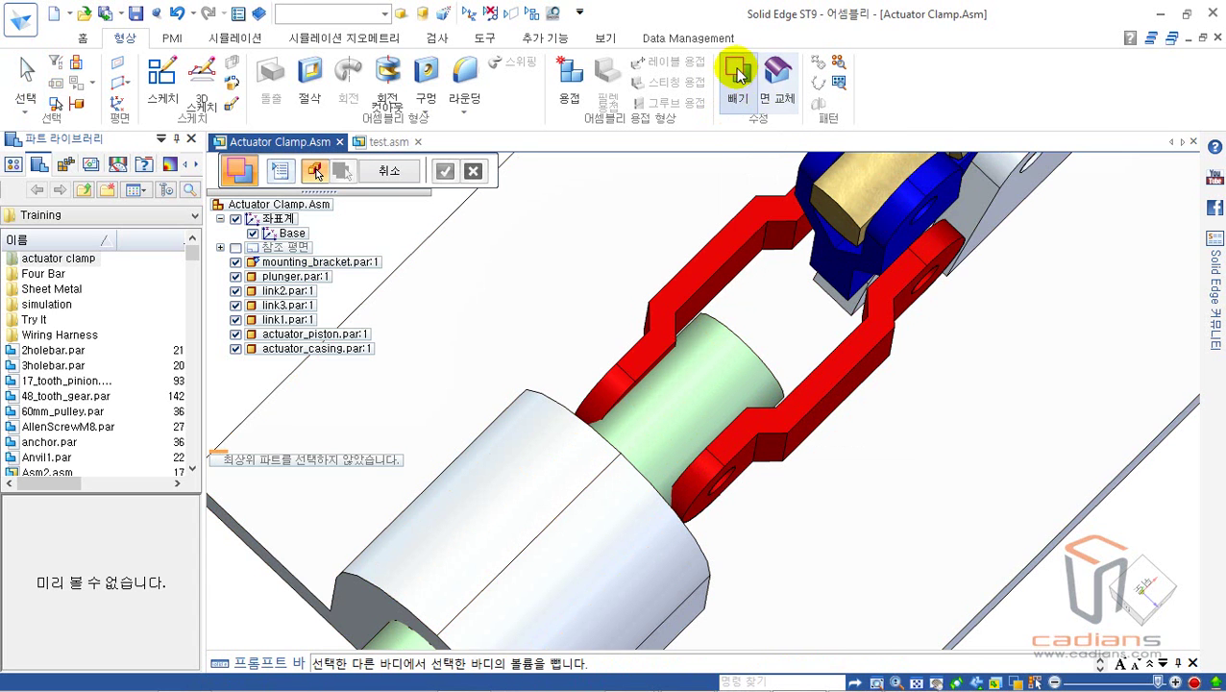
pyautogui.click(688, 399)
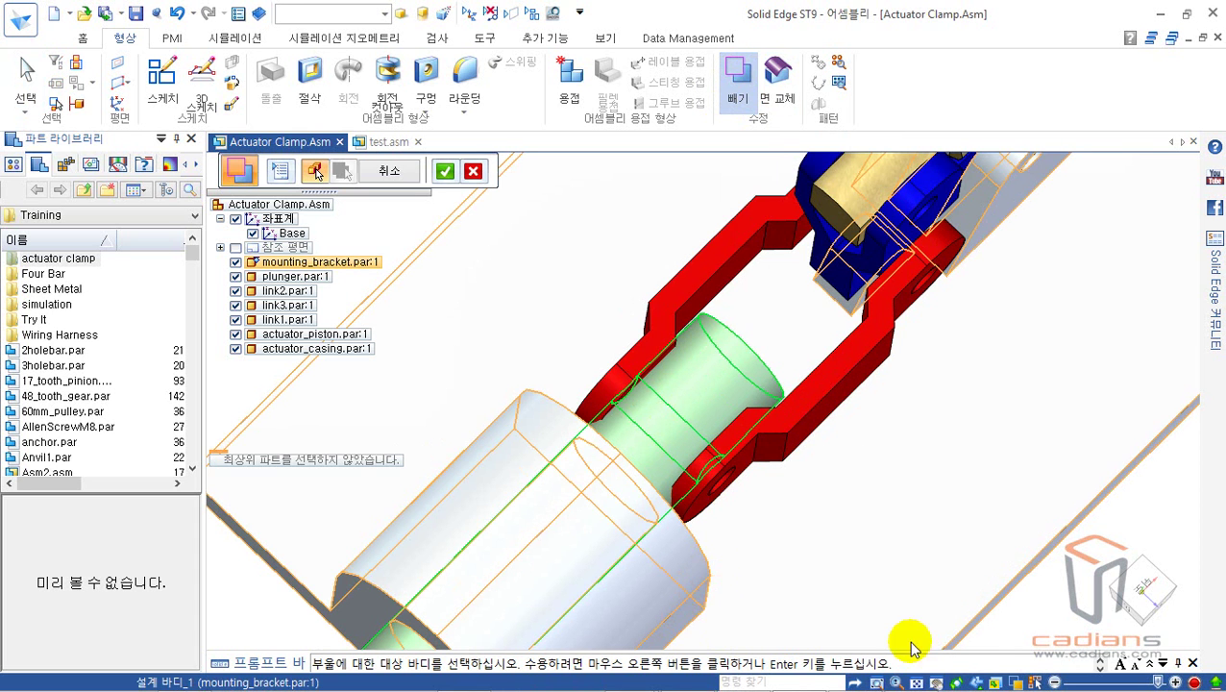
pyautogui.rightClick(1068, 613)
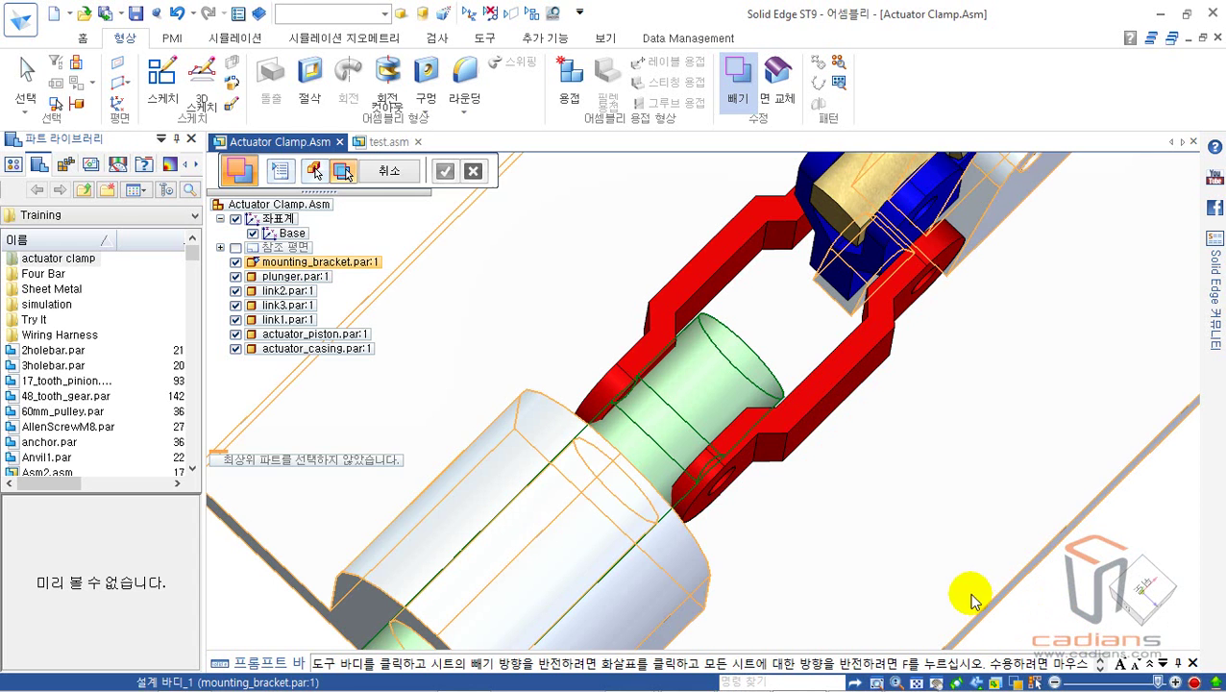
pyautogui.click(846, 392)
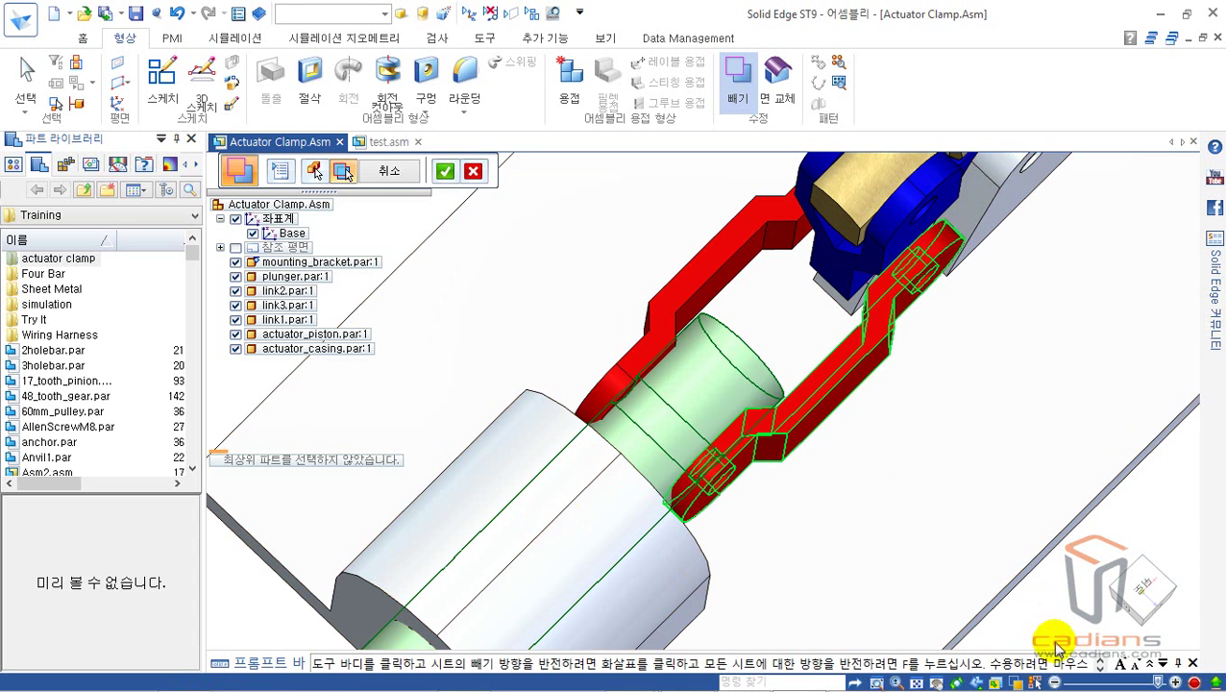
pyautogui.click(744, 282)
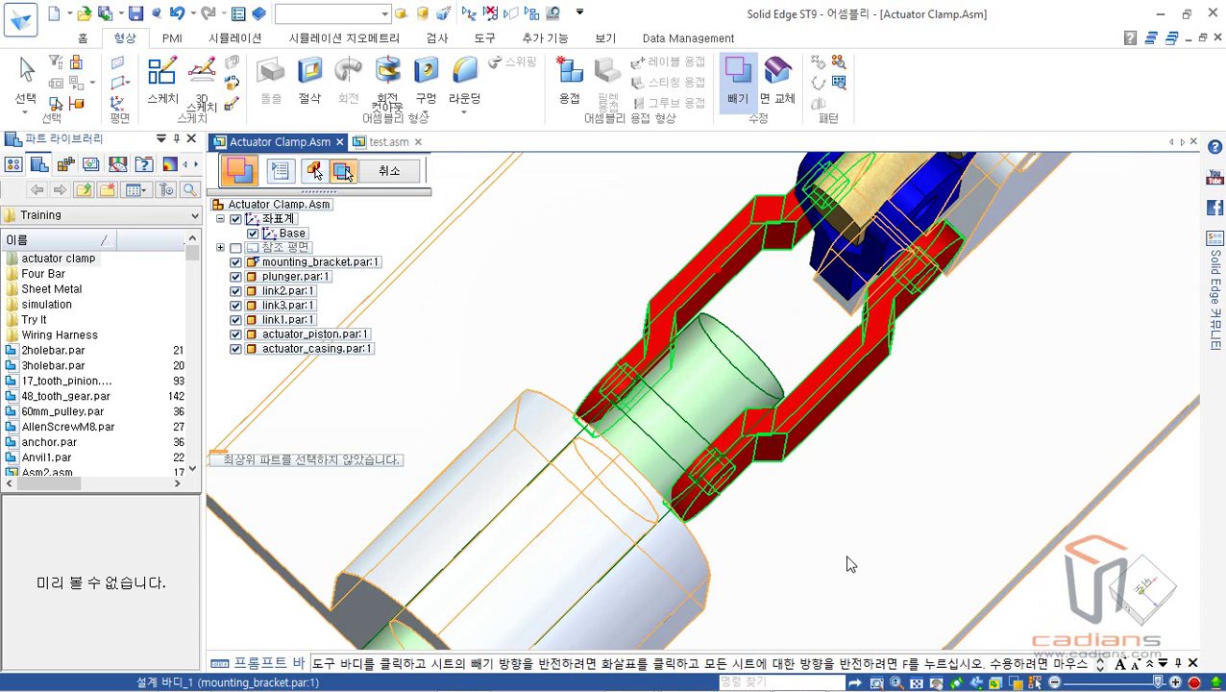
pyautogui.rightClick(1033, 633)
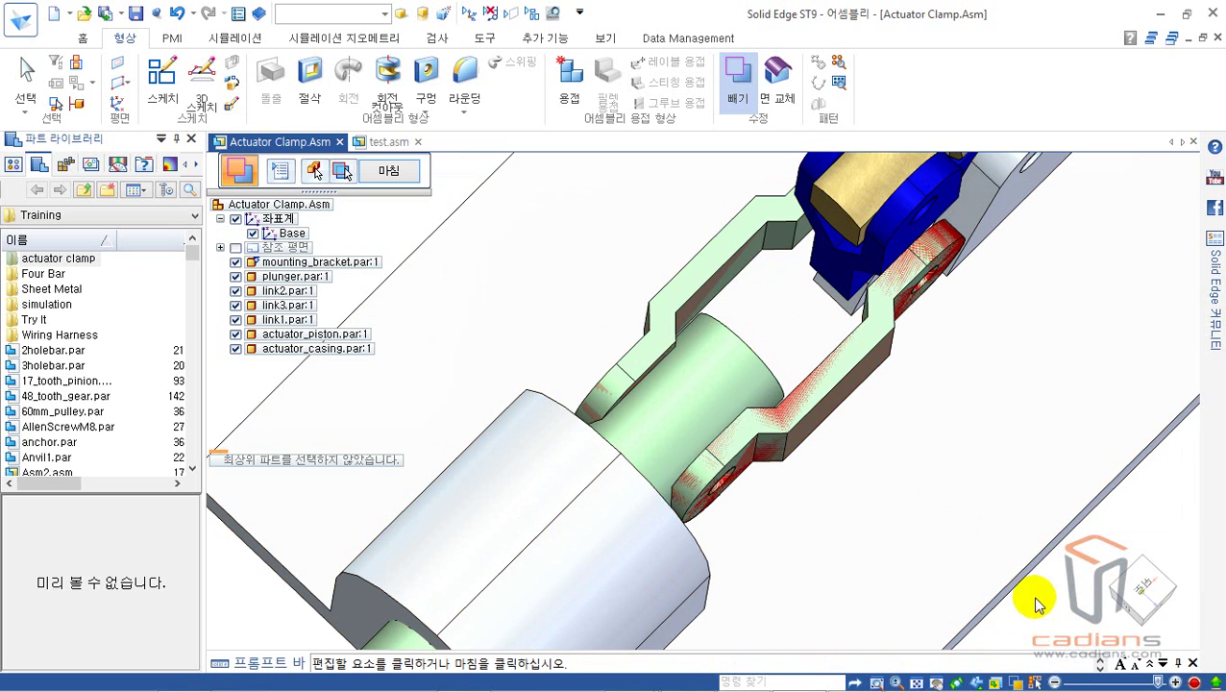
pyautogui.rightClick(696, 355)
pyautogui.press('Escape')
# Toggle the display of link2.par off and on to inspect the result of the subtraction around the plunger and links.
pyautogui.scroll(-2, 711, 412)
pyautogui.scroll(5, 711, 413)
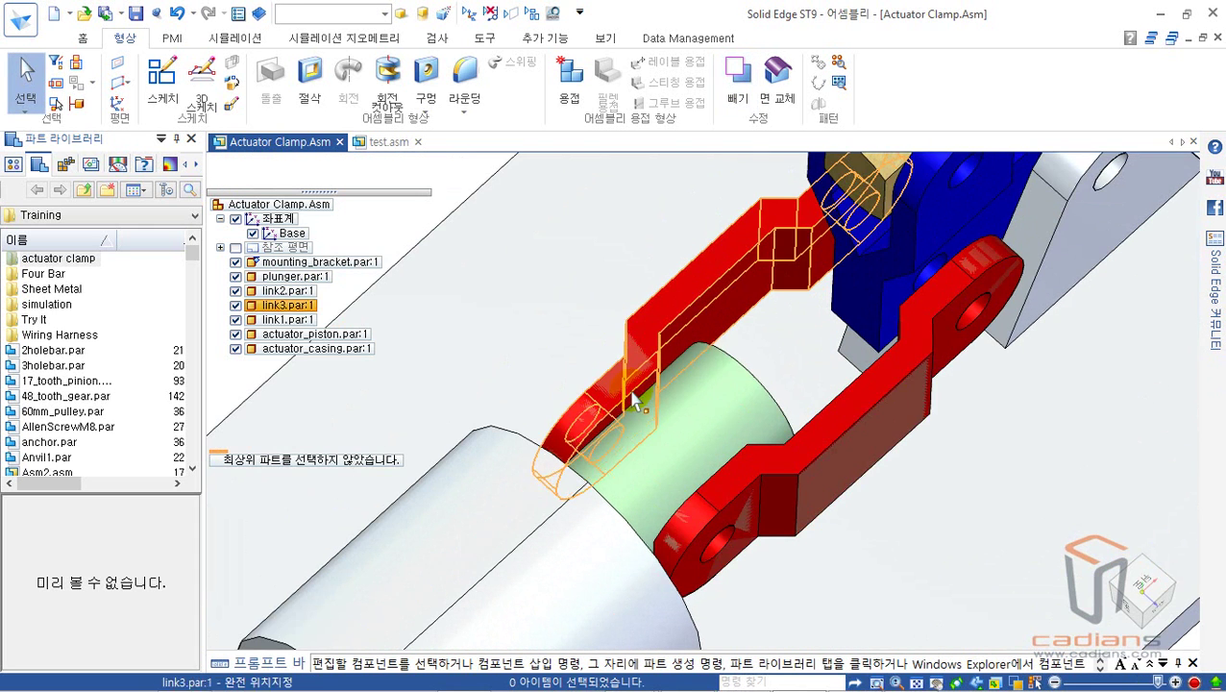
pyautogui.click(235, 290)
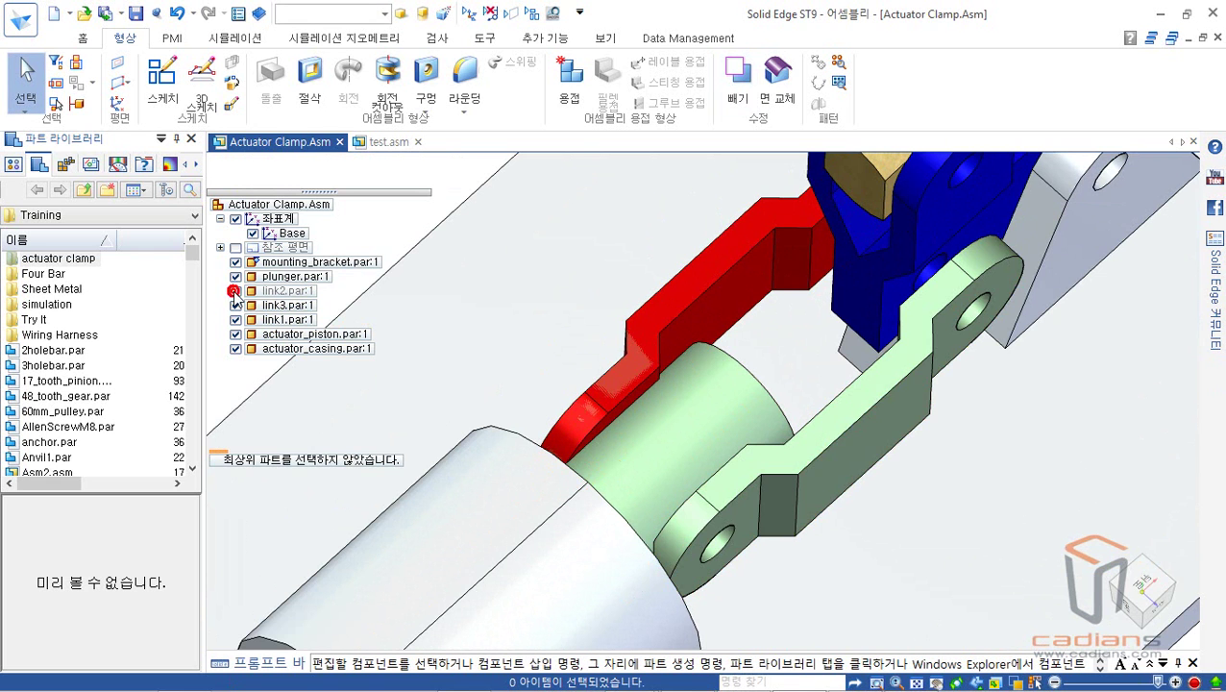
pyautogui.click(234, 291)
pyautogui.click(235, 291)
pyautogui.click(234, 290)
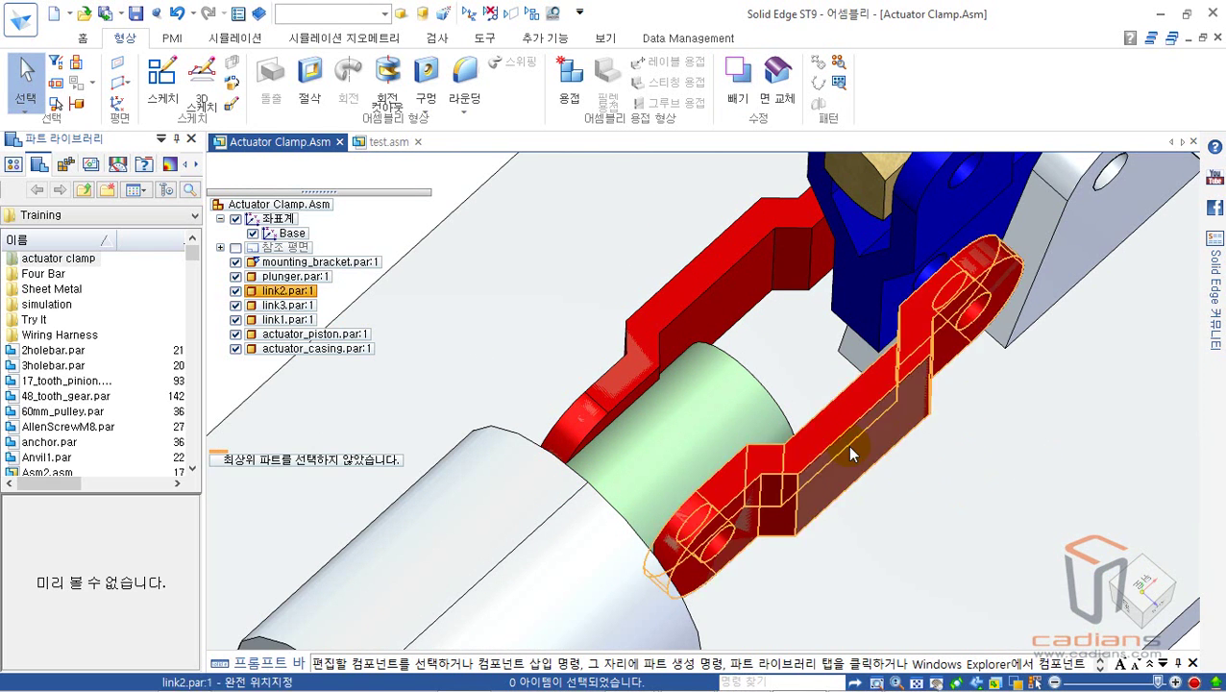
pyautogui.click(235, 291)
pyautogui.click(235, 291)
pyautogui.scroll(-3, 428, 262)
pyautogui.keyDown('shift'); pyautogui.moveTo(471, 271); pyautogui.dragTo(778, 282, button='middle'); pyautogui.keyUp('shift')
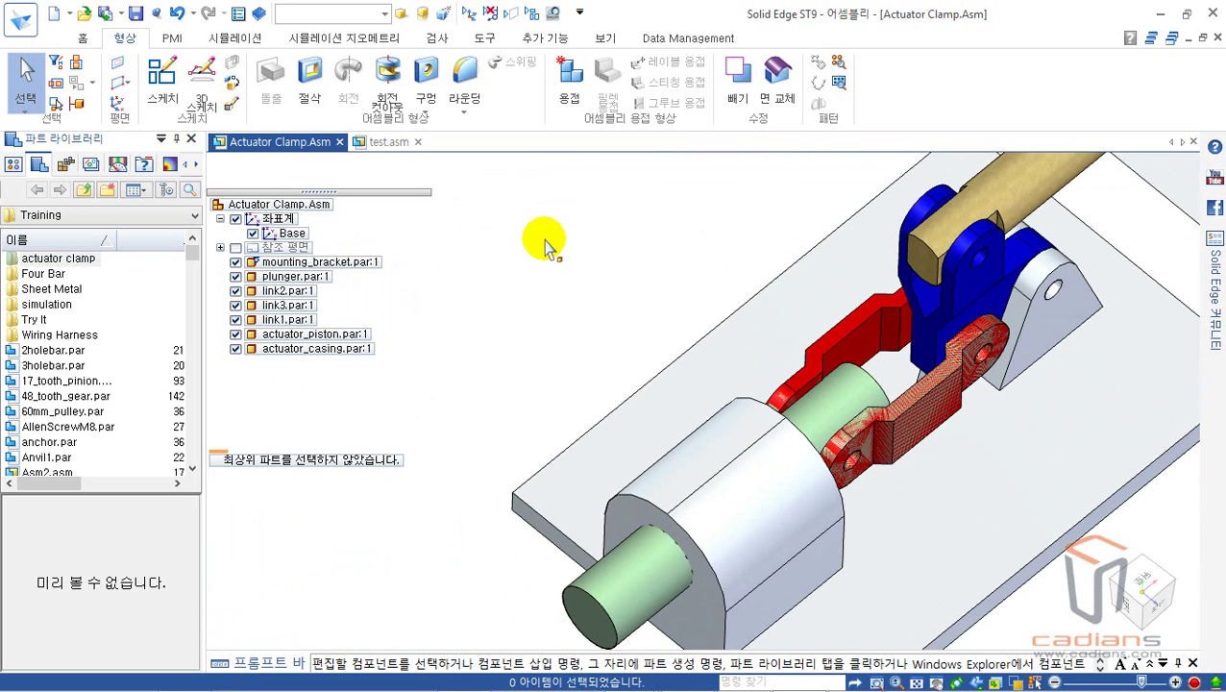
# Hide all surfaces in the assembly through the show all/hide all settings for components.
pyautogui.rightClick(540, 224)
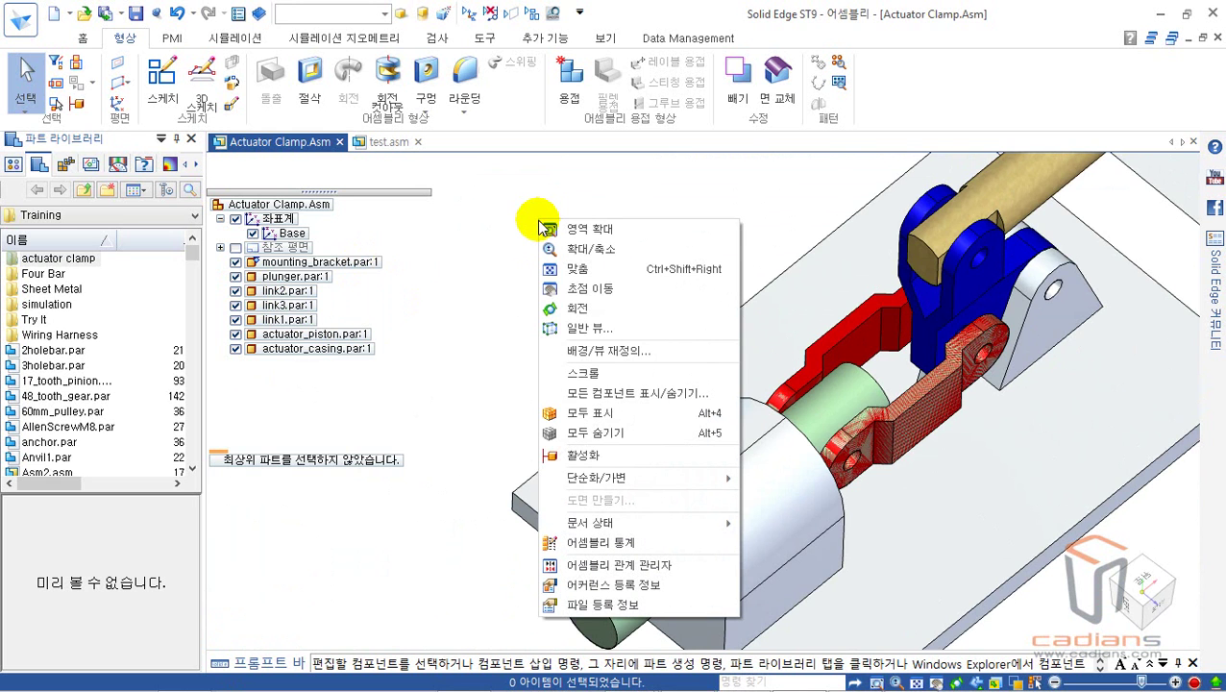
pyautogui.click(599, 402)
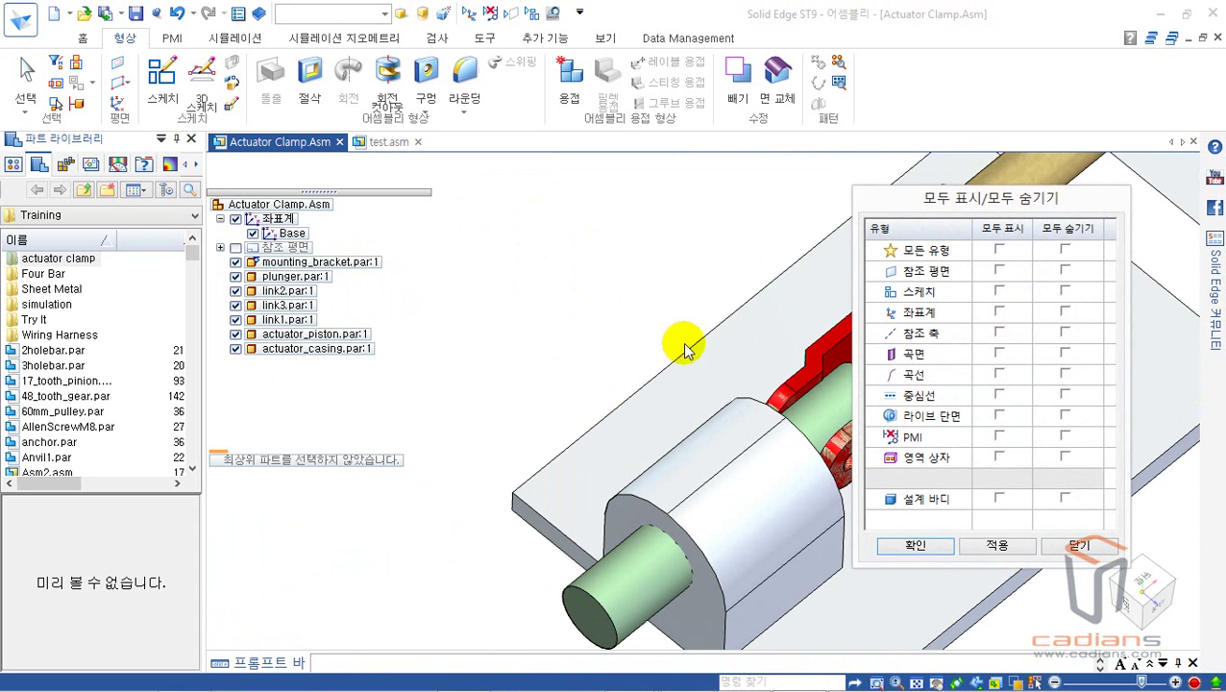
pyautogui.moveTo(870, 194); pyautogui.dragTo(413, 207)
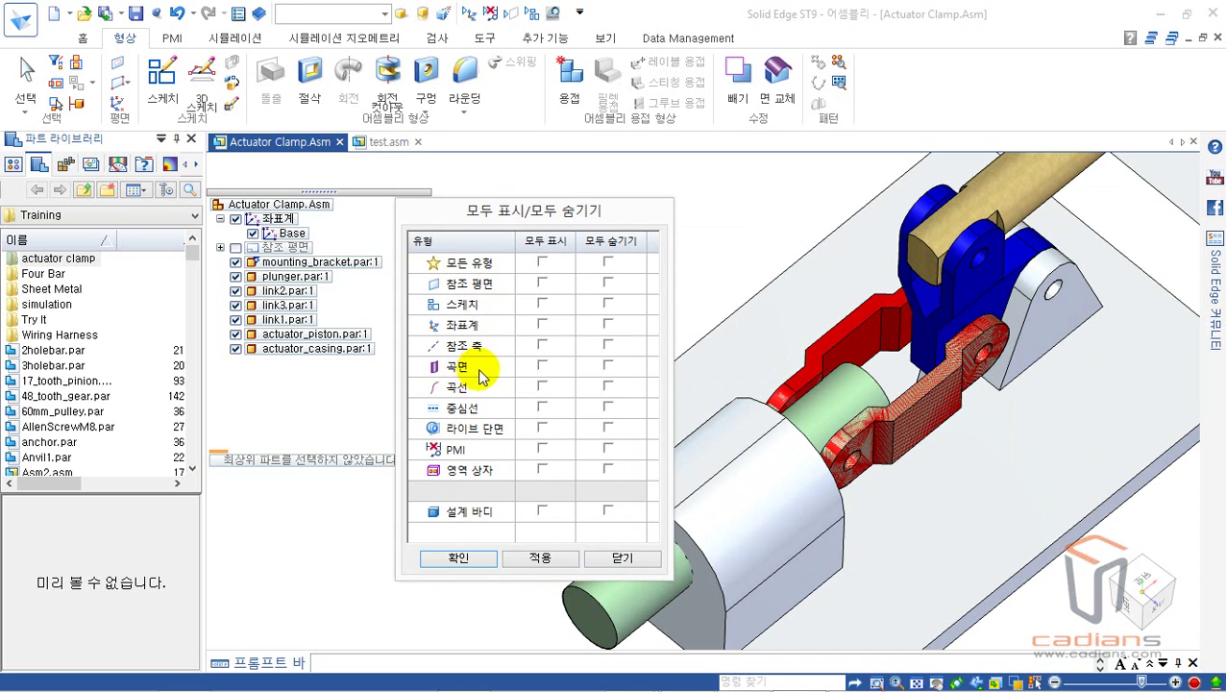
pyautogui.click(608, 366)
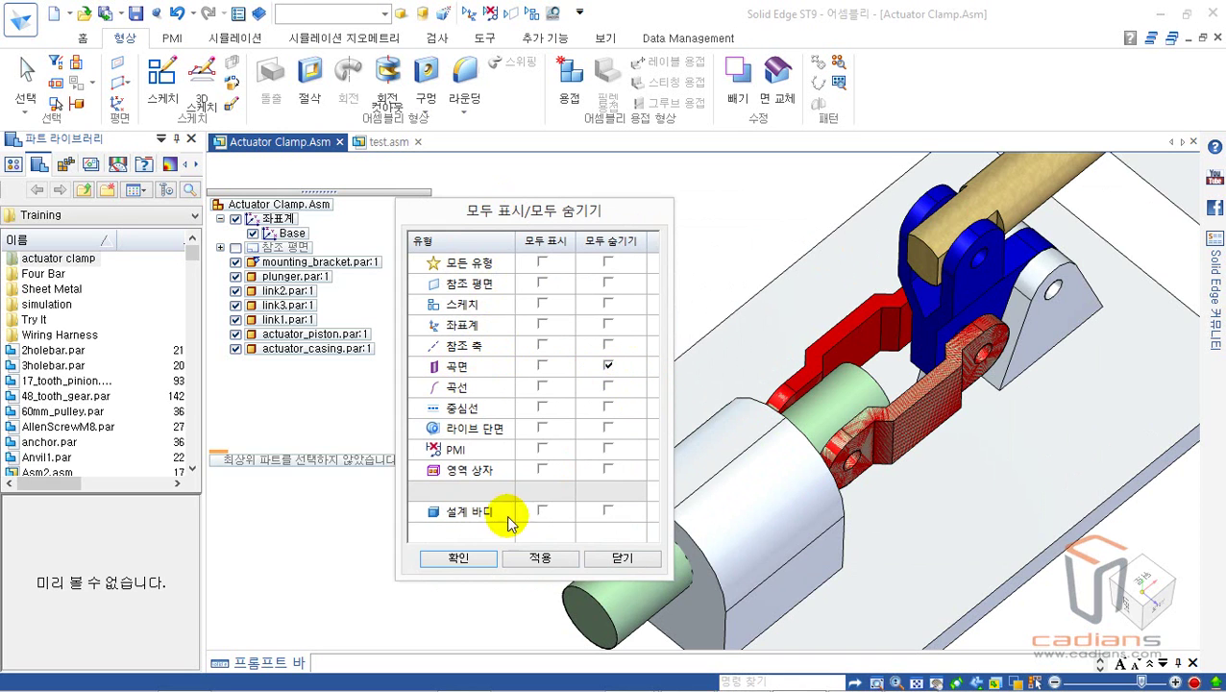
pyautogui.click(476, 560)
pyautogui.click(501, 281)
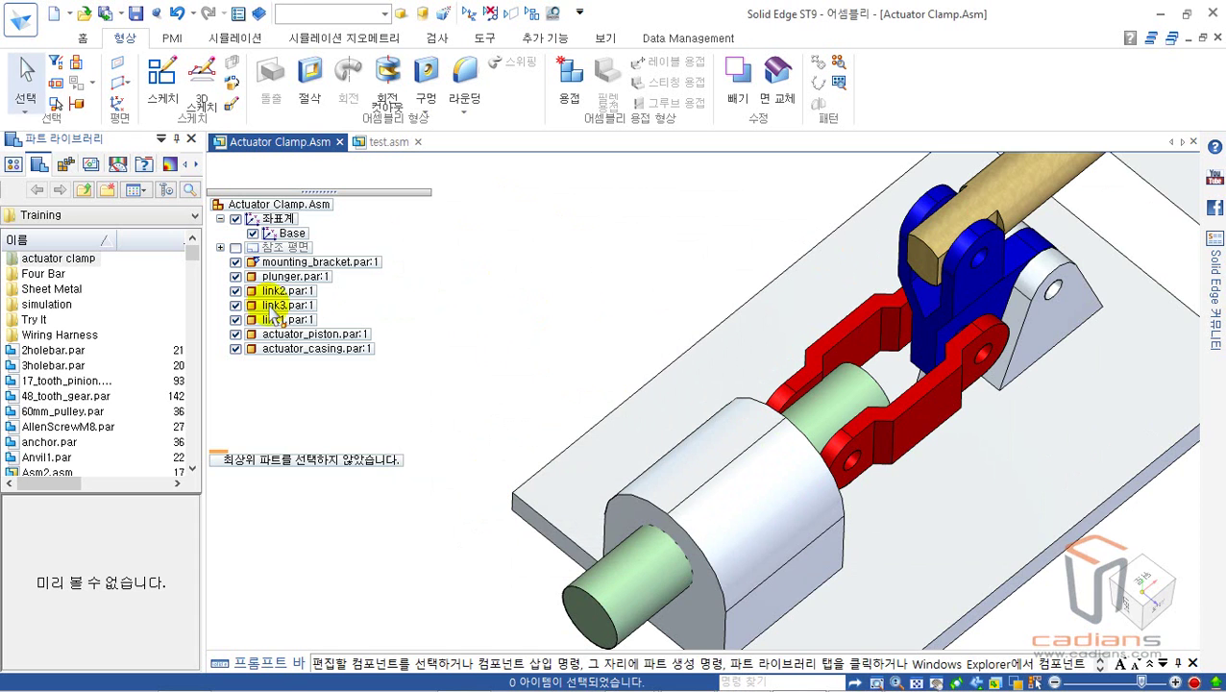
# Hide the two red links, link2.par and link3.par, to expose the end of the plunger.
pyautogui.scroll(3, 790, 393)
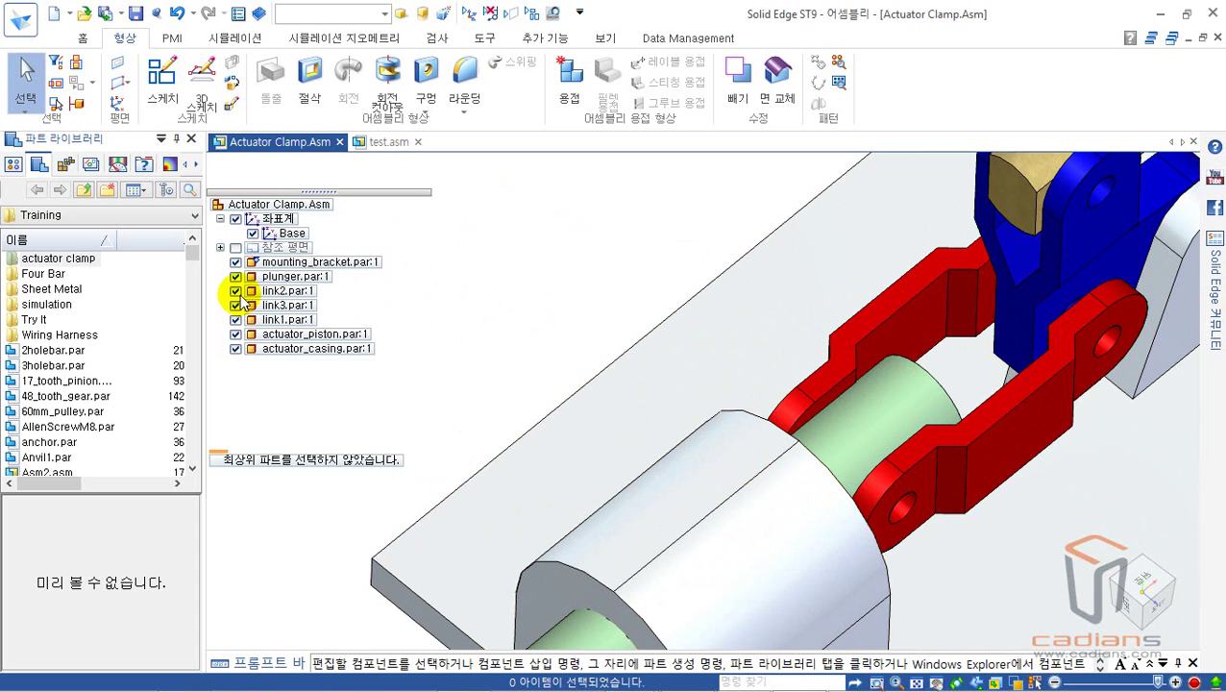
pyautogui.rightClick(1010, 440)
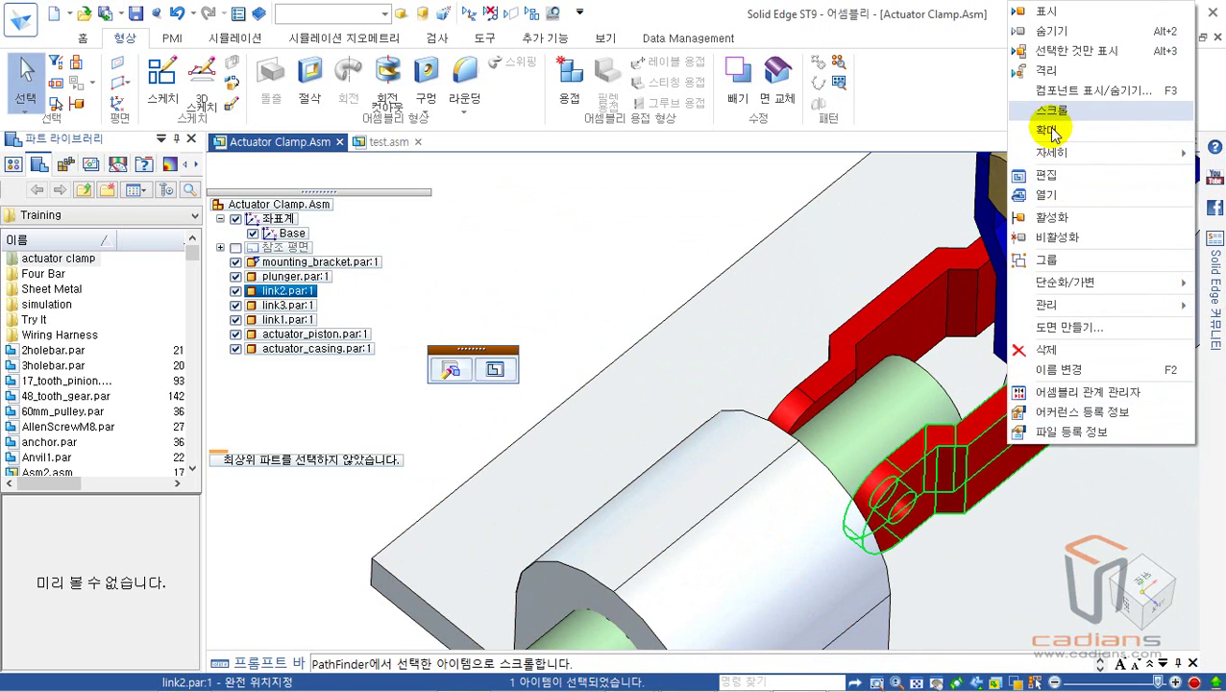
pyautogui.click(1061, 37)
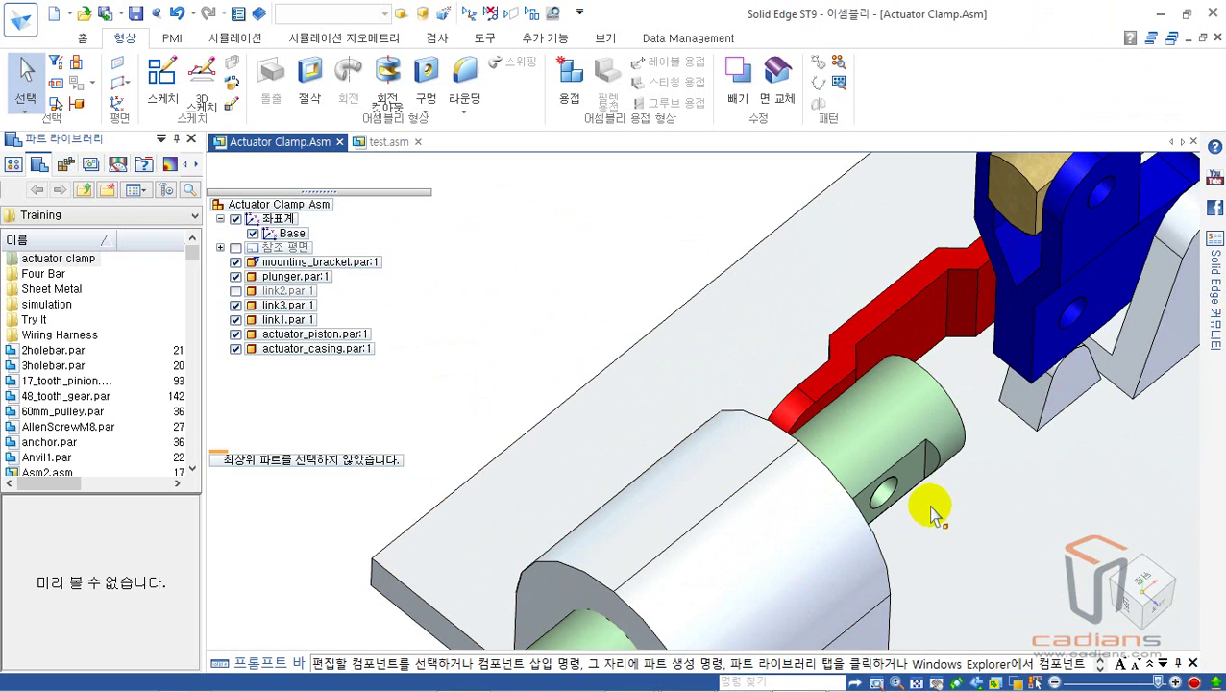
pyautogui.scroll(5, 870, 525)
pyautogui.scroll(-5, 854, 446)
pyautogui.click(740, 288)
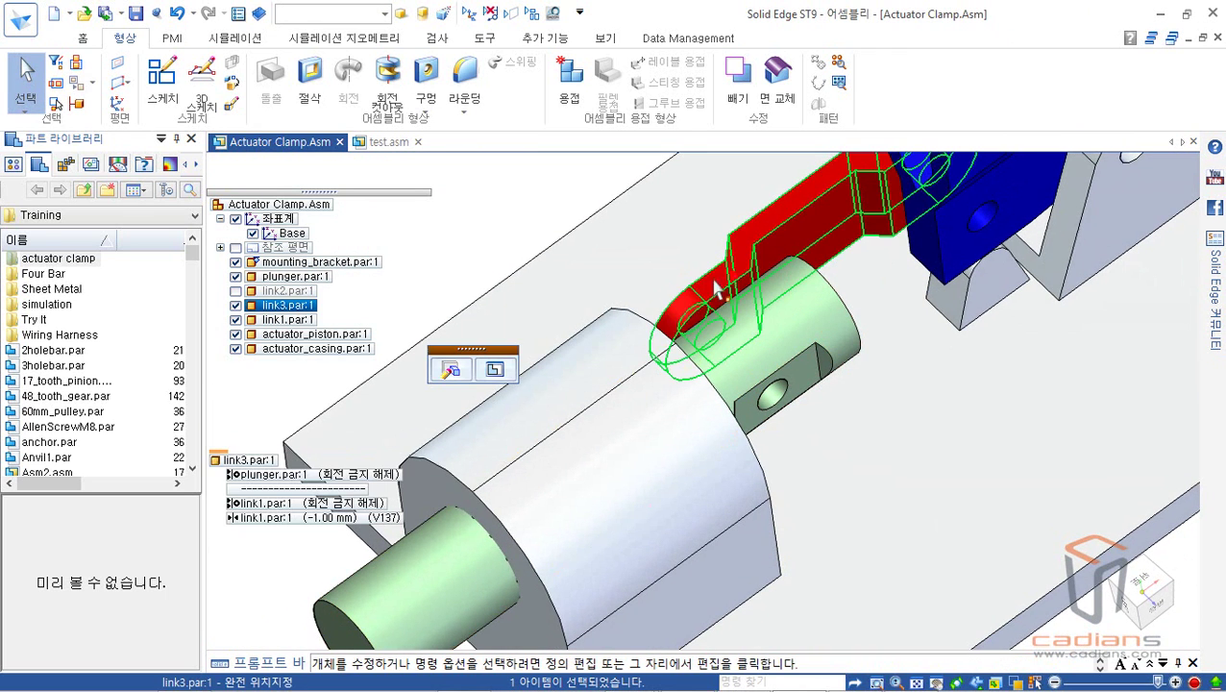
pyautogui.click(235, 305)
# Examine the plunger end where the links were subtracted, close up from several sides and with the whole clamp in view.
pyautogui.scroll(5, 739, 278)
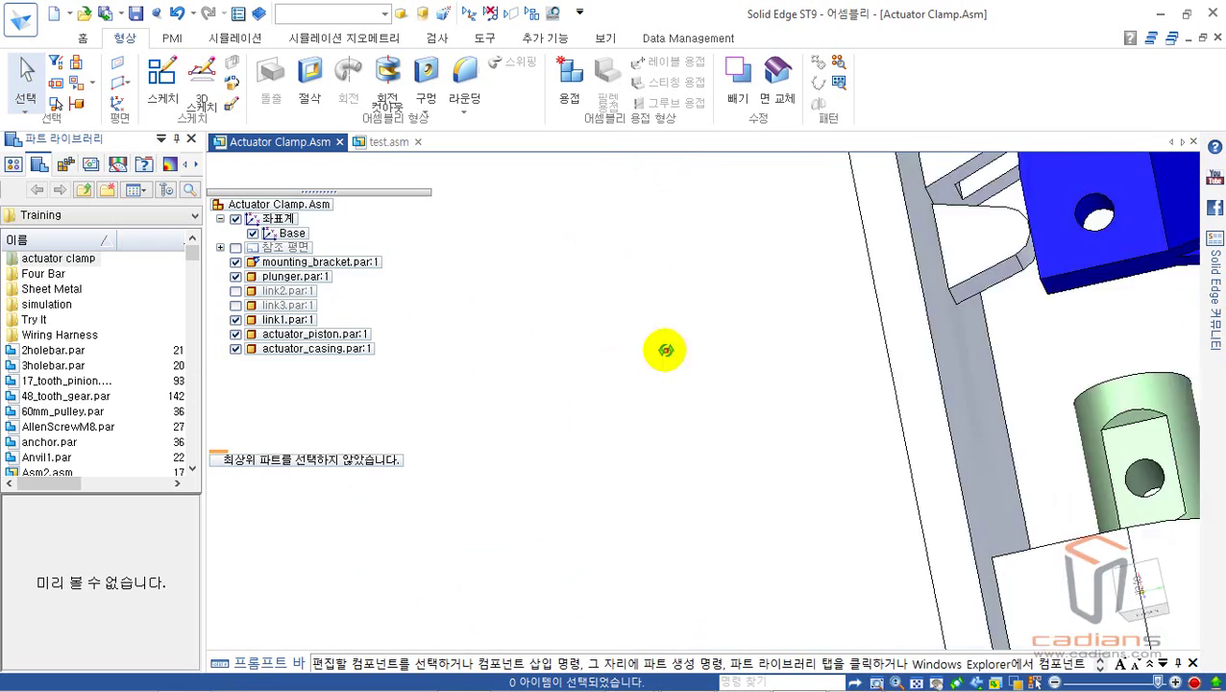
pyautogui.moveTo(664, 350); pyautogui.dragTo(577, 507, button='middle')
pyautogui.scroll(-5, 988, 397)
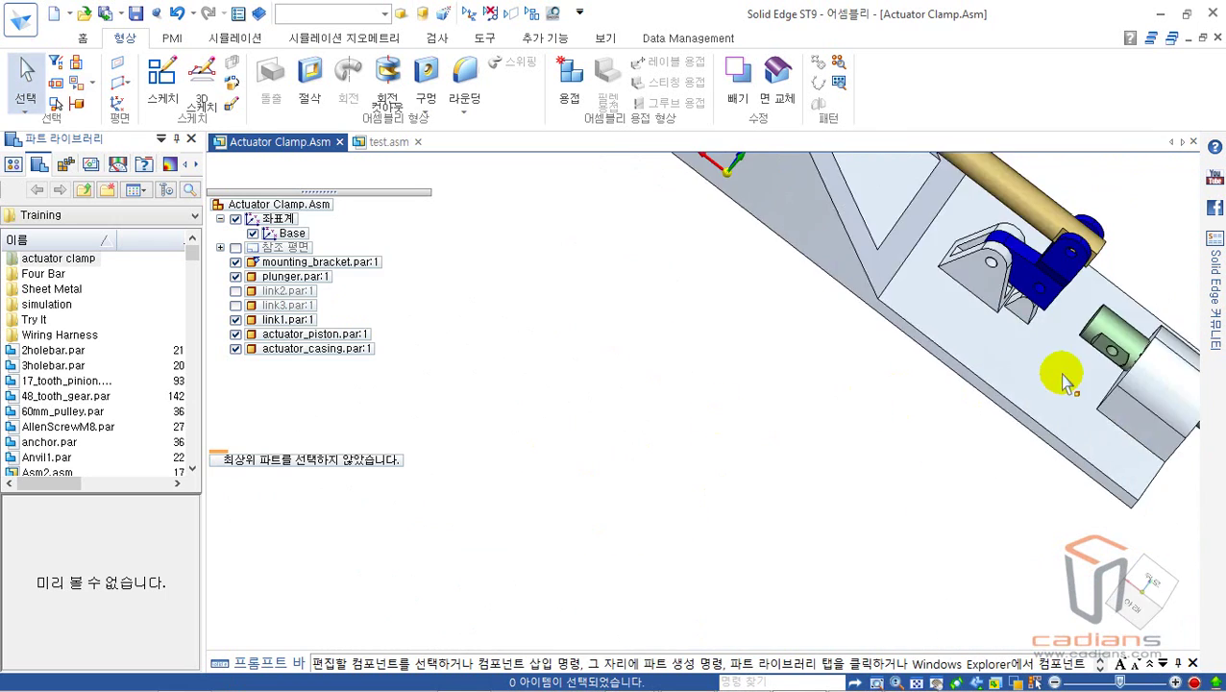
pyautogui.keyDown('shift'); pyautogui.moveTo(987, 397); pyautogui.dragTo(687, 413, button='middle'); pyautogui.keyUp('shift')
pyautogui.scroll(5, 838, 352)
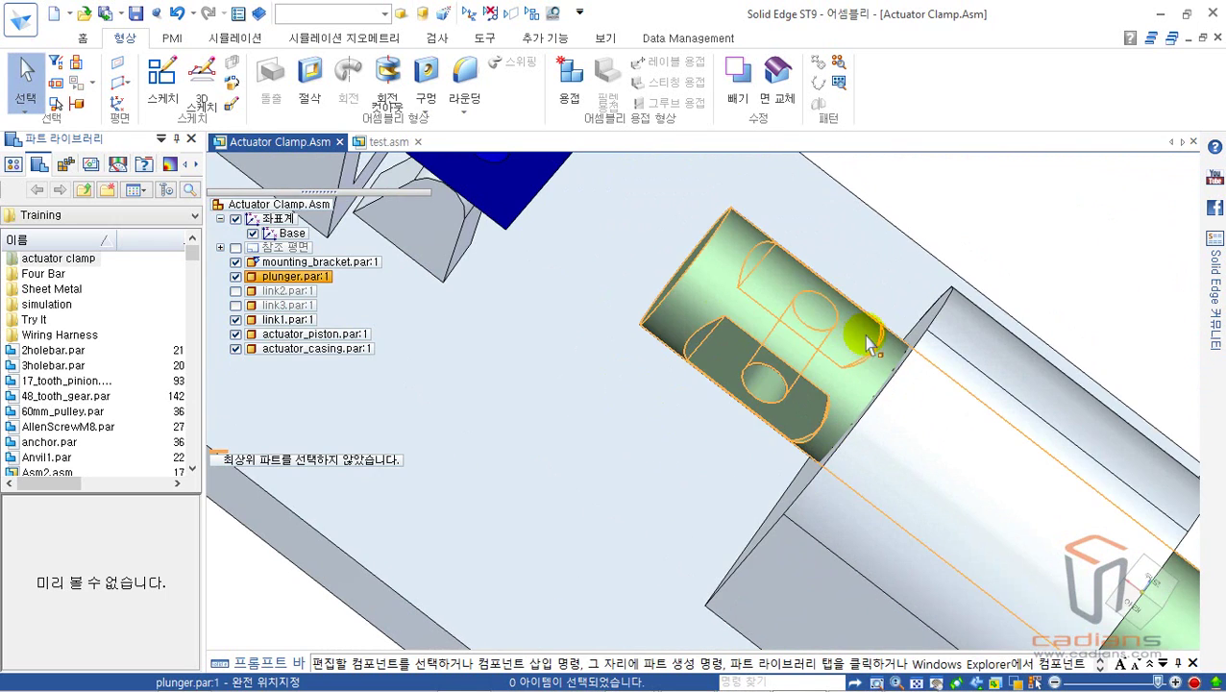
pyautogui.scroll(-5, 863, 337)
pyautogui.moveTo(841, 417); pyautogui.dragTo(743, 471, button='middle')
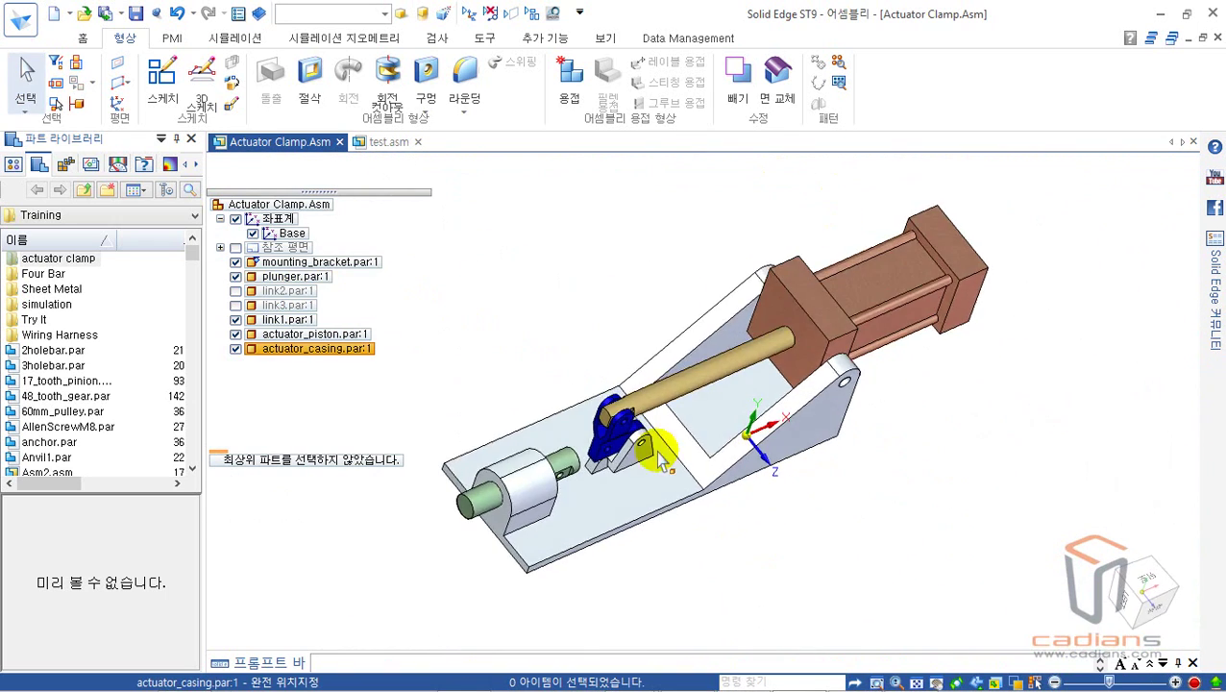
pyautogui.scroll(5, 623, 464)
pyautogui.keyDown('shift'); pyautogui.moveTo(665, 436); pyautogui.dragTo(731, 388, button='middle'); pyautogui.keyUp('shift')
pyautogui.scroll(-2, 731, 386)
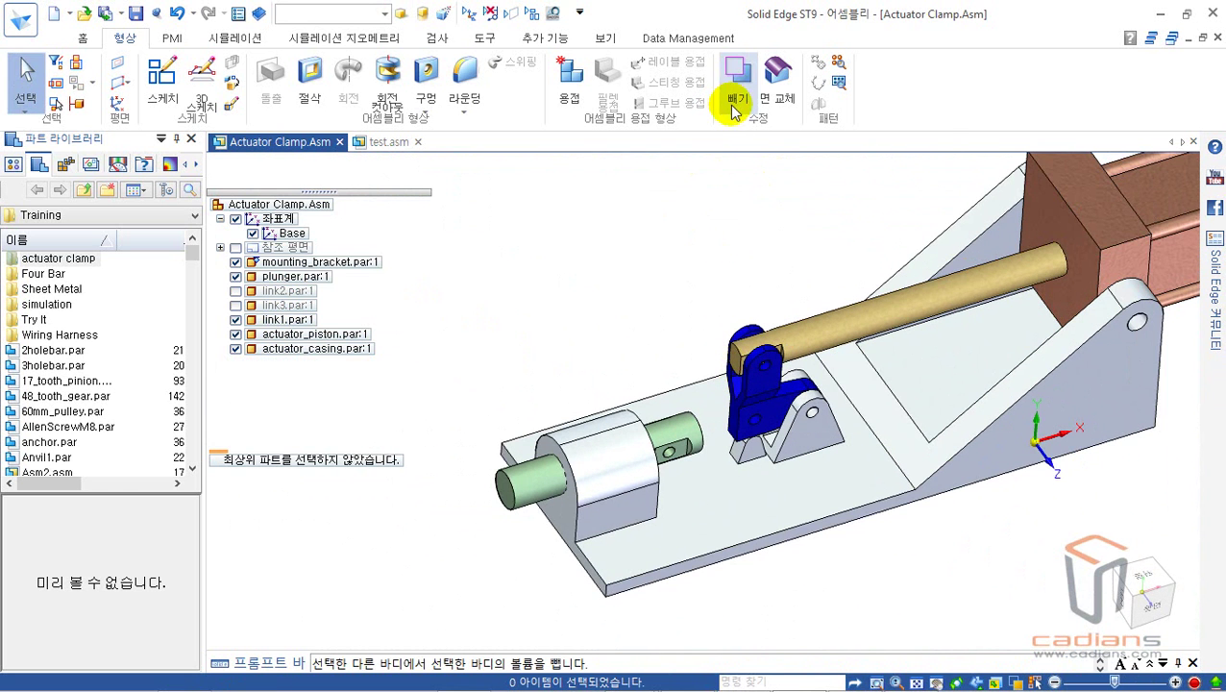
pyautogui.click(738, 106)
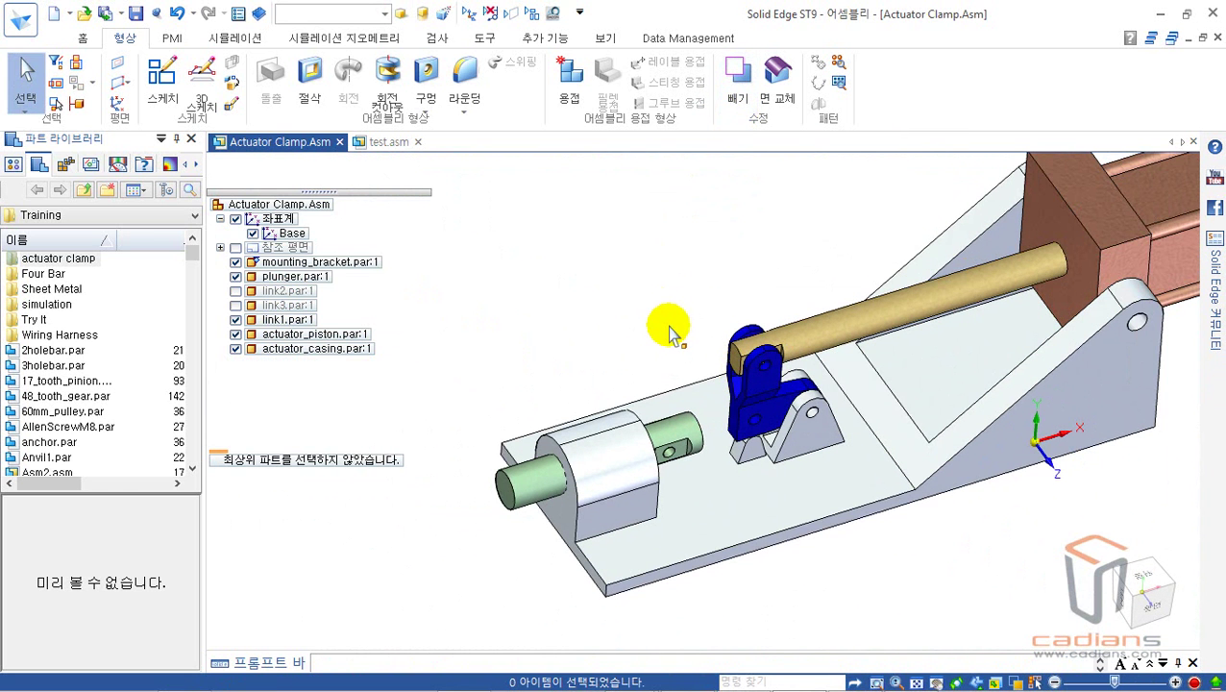